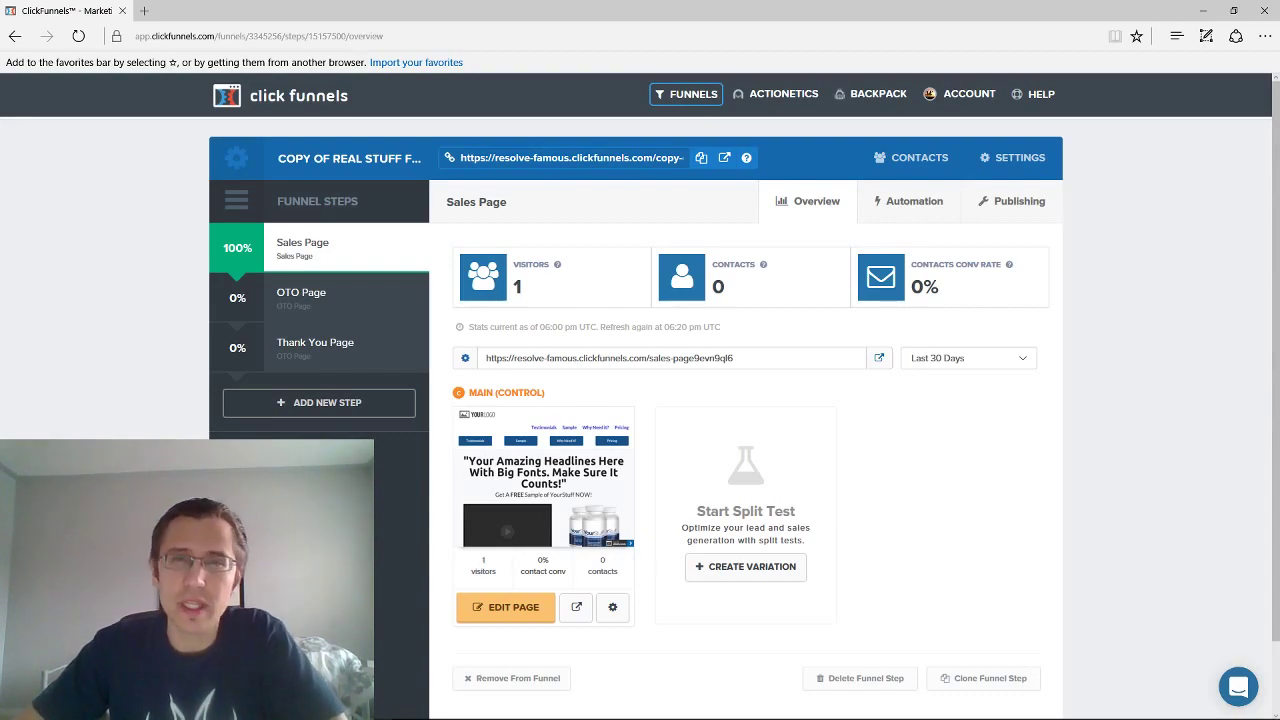
Open the funnel's Sales Page in the page editor
click(505, 612)
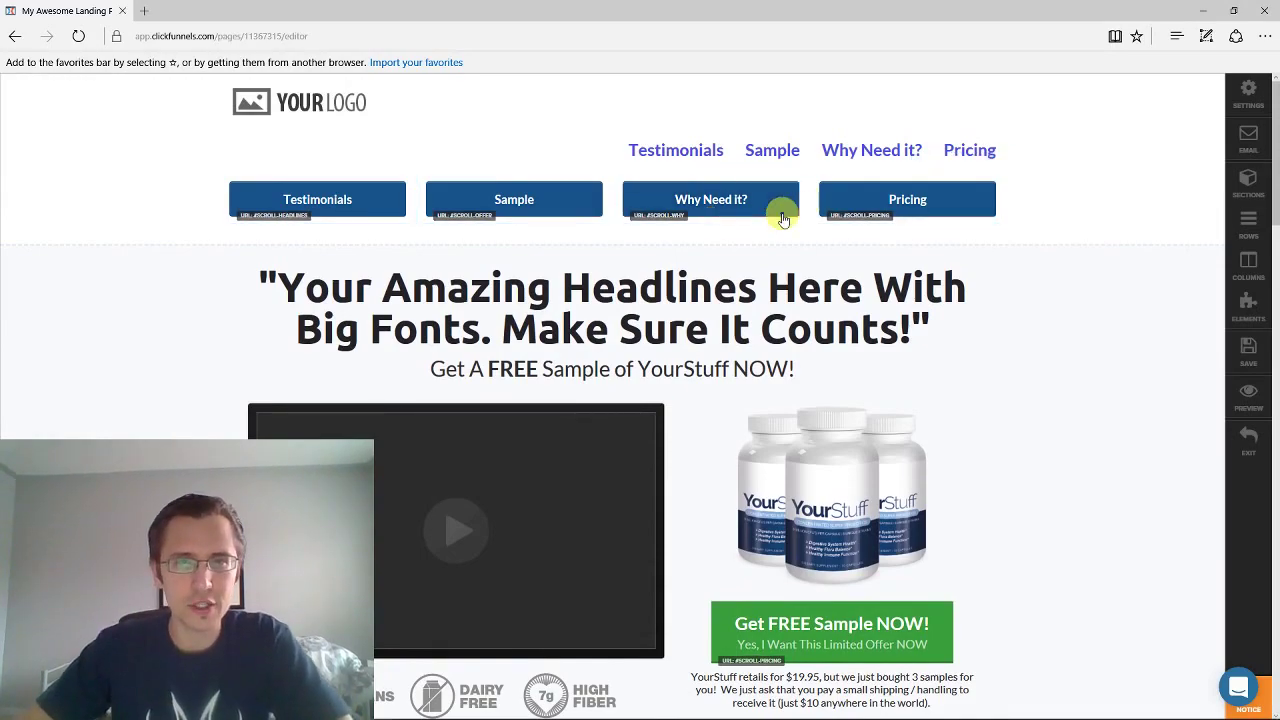
scroll(1038, 310, down, 5)
scroll(1040, 315, up, 4)
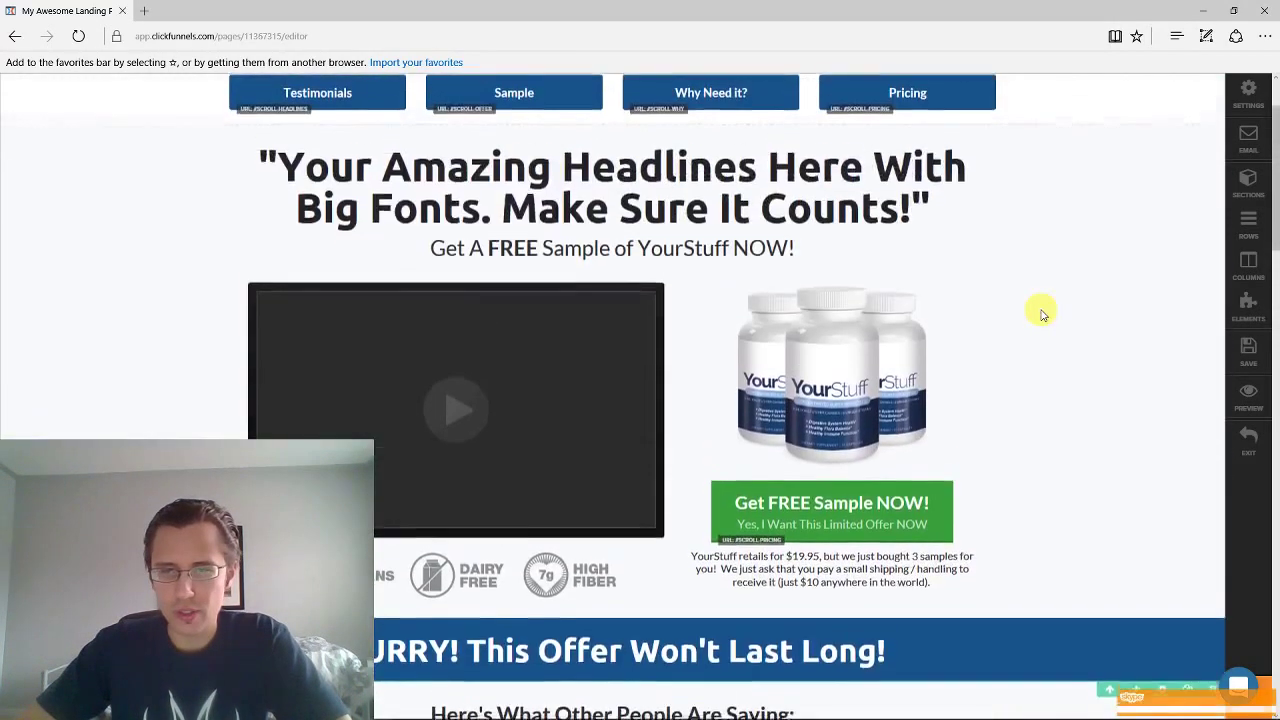
Preview the landing page, look through its sections down to the pricing area, and close the preview
click(1255, 400)
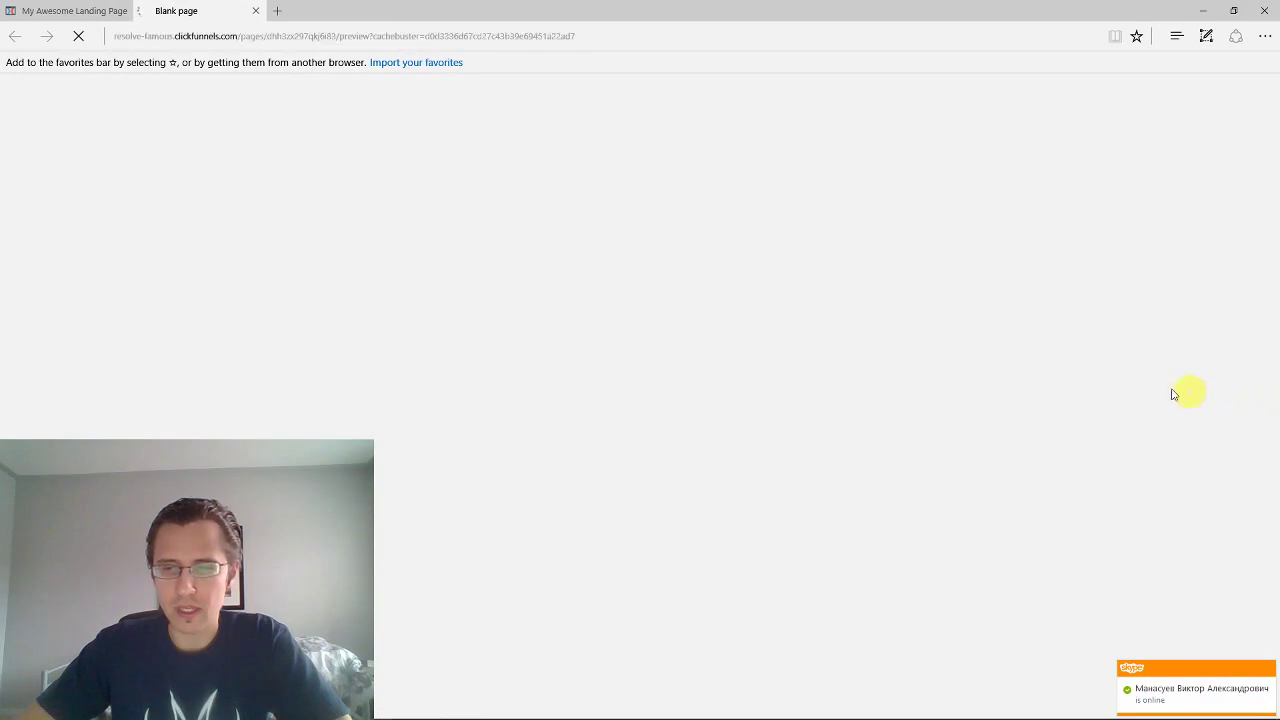
scroll(930, 310, down, 8)
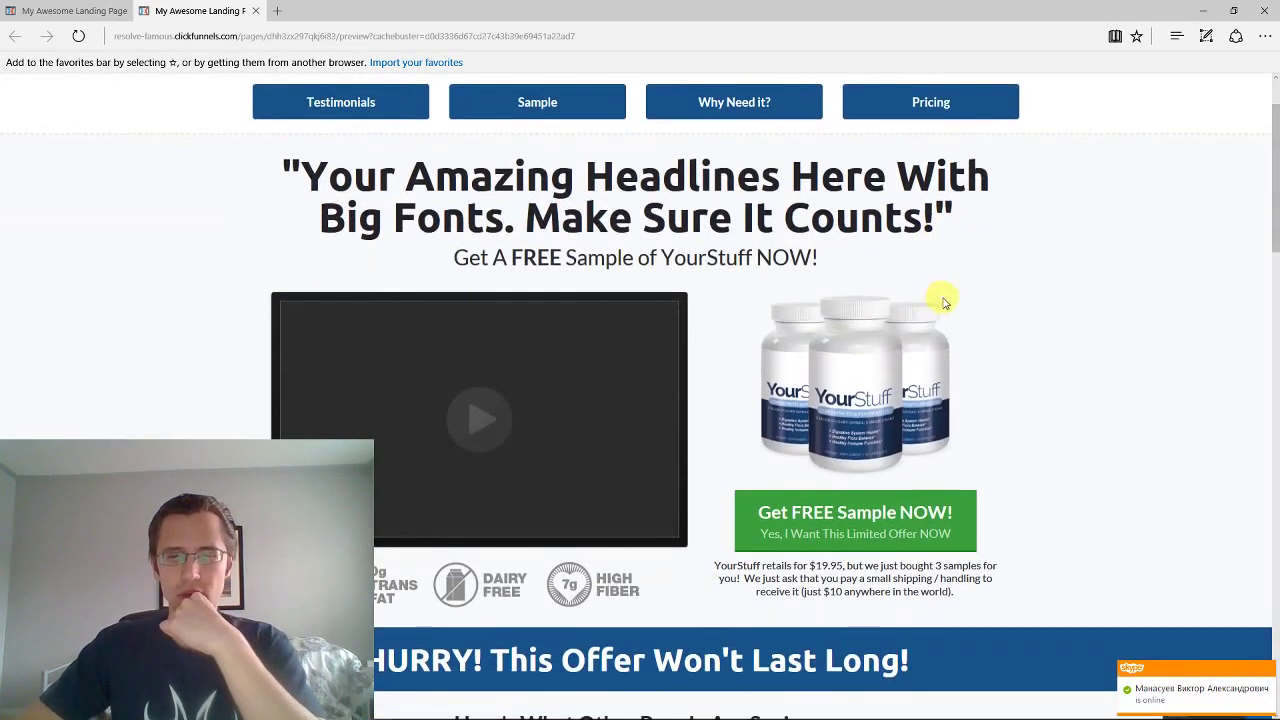
scroll(950, 307, down, 8)
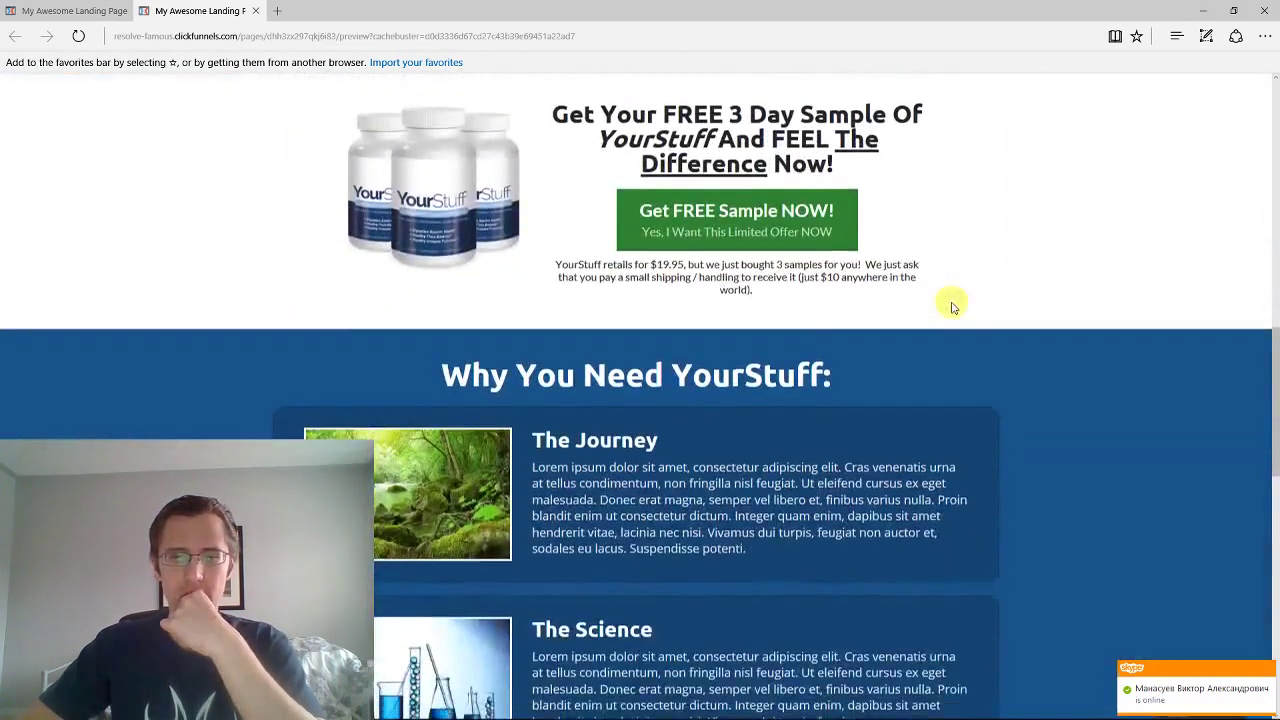
scroll(945, 310, down, 5)
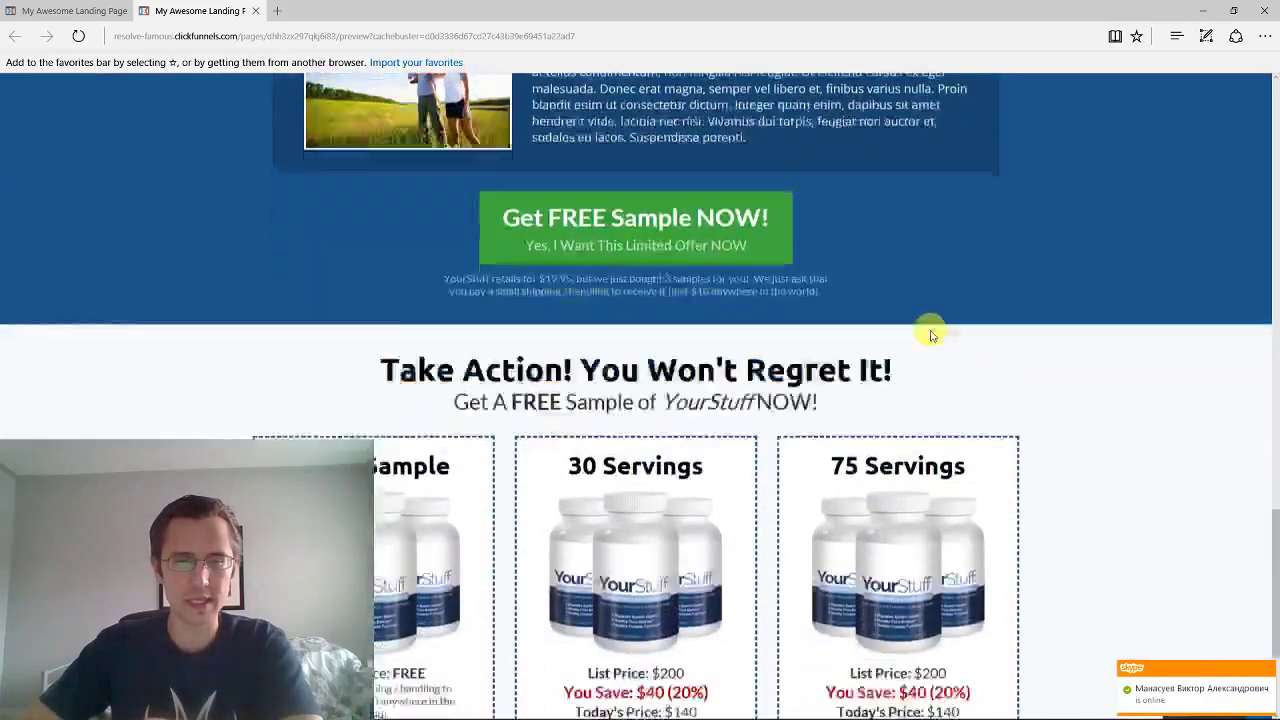
scroll(800, 434, up, 3)
scroll(780, 394, up, 10)
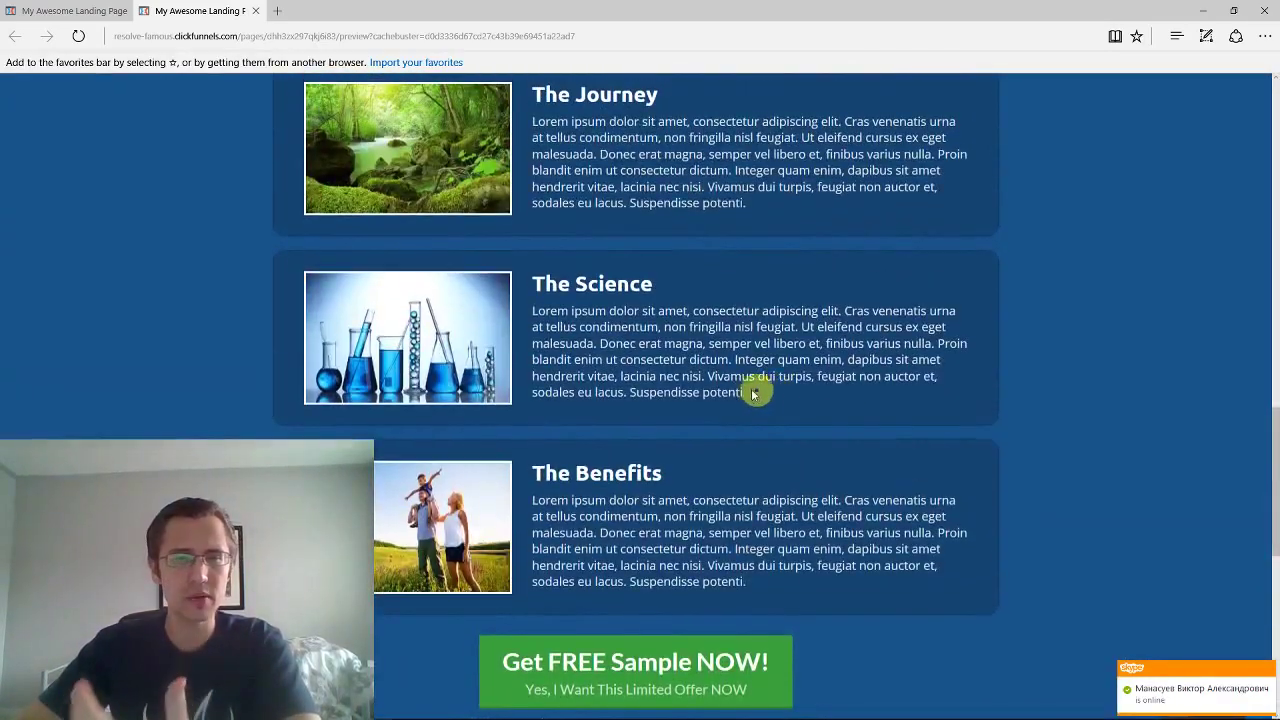
scroll(740, 385, up, 4)
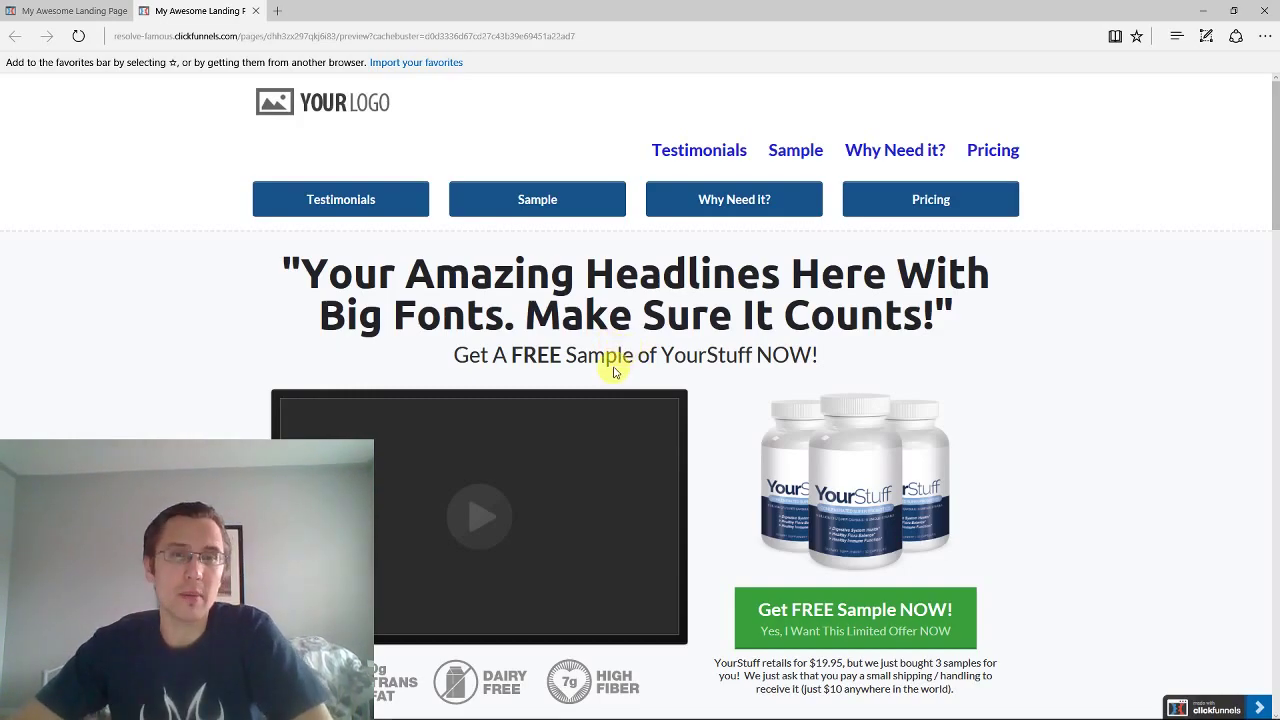
scroll(590, 362, down, 4)
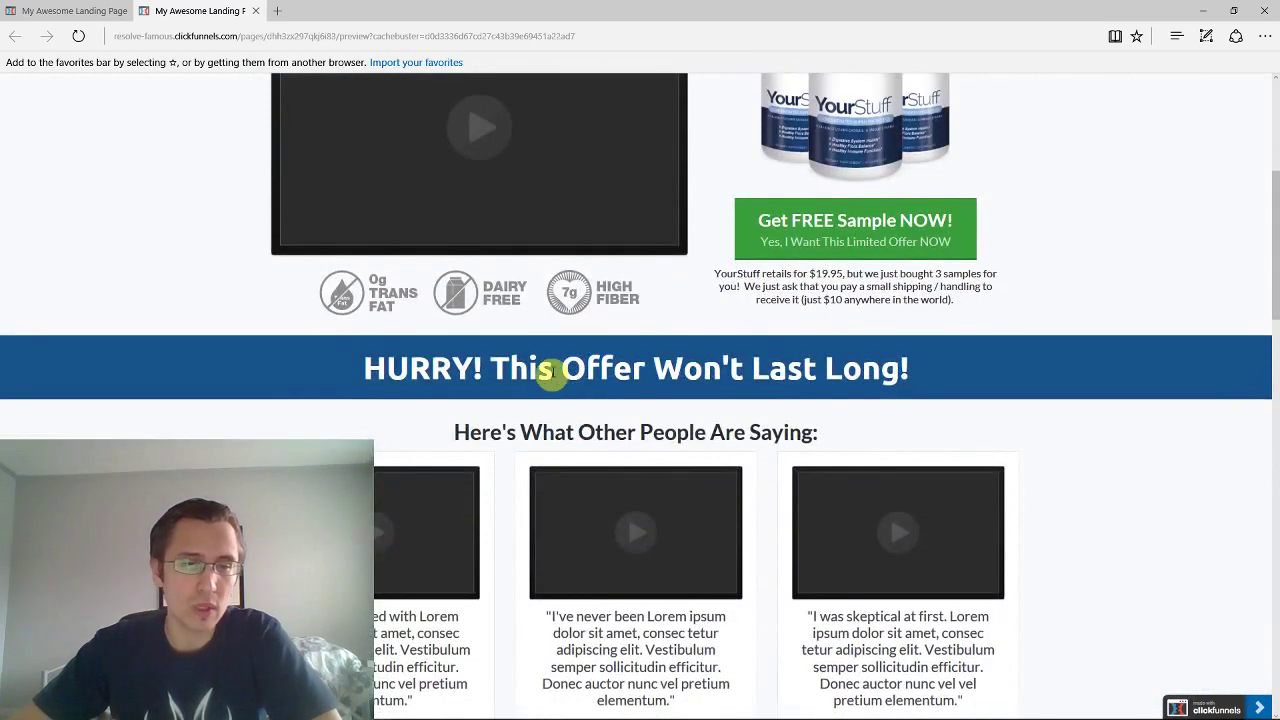
double_click(600, 368)
drag(598, 368, 746, 368)
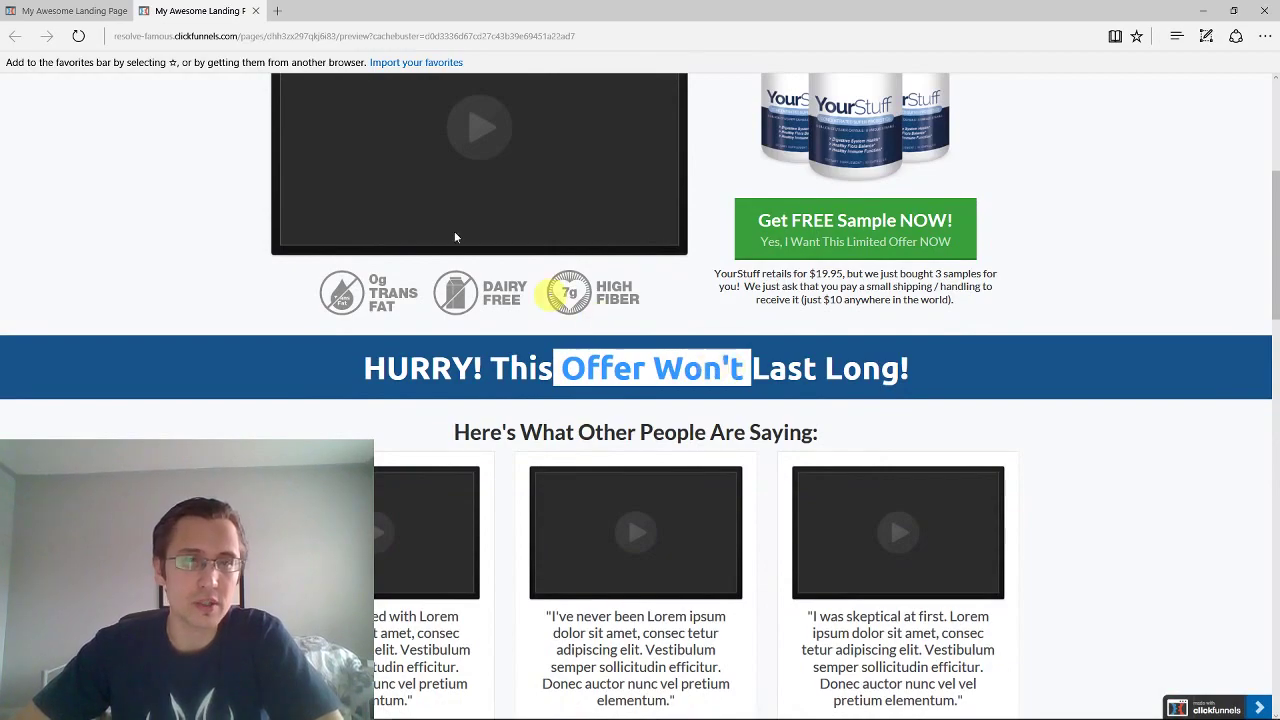
click(257, 12)
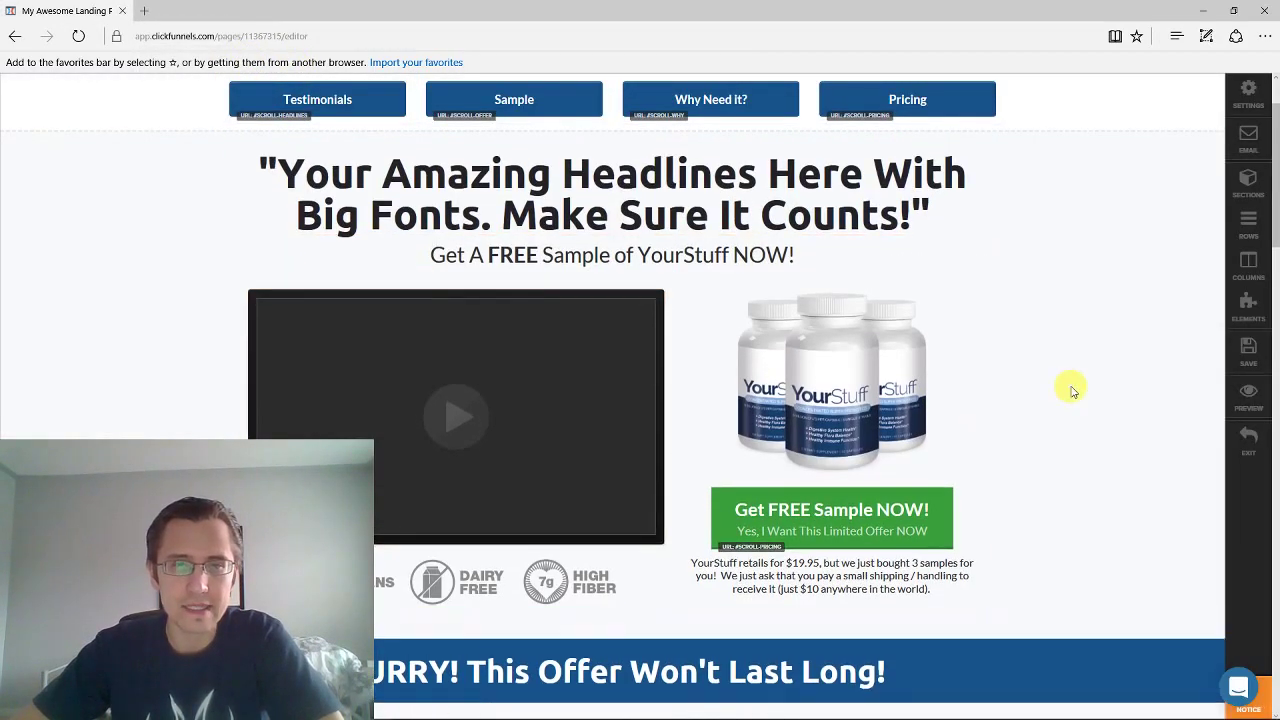
scroll(1066, 392, down, 5)
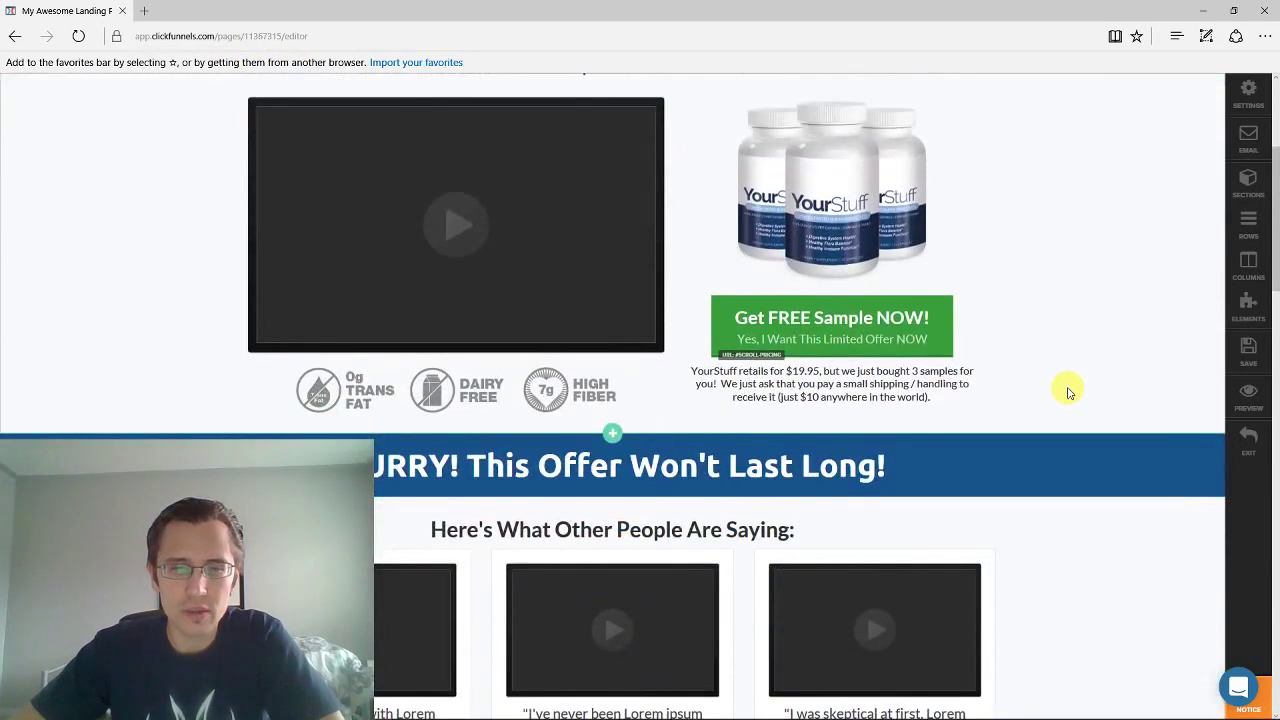
scroll(1040, 388, up, 1)
scroll(1021, 387, up, 2)
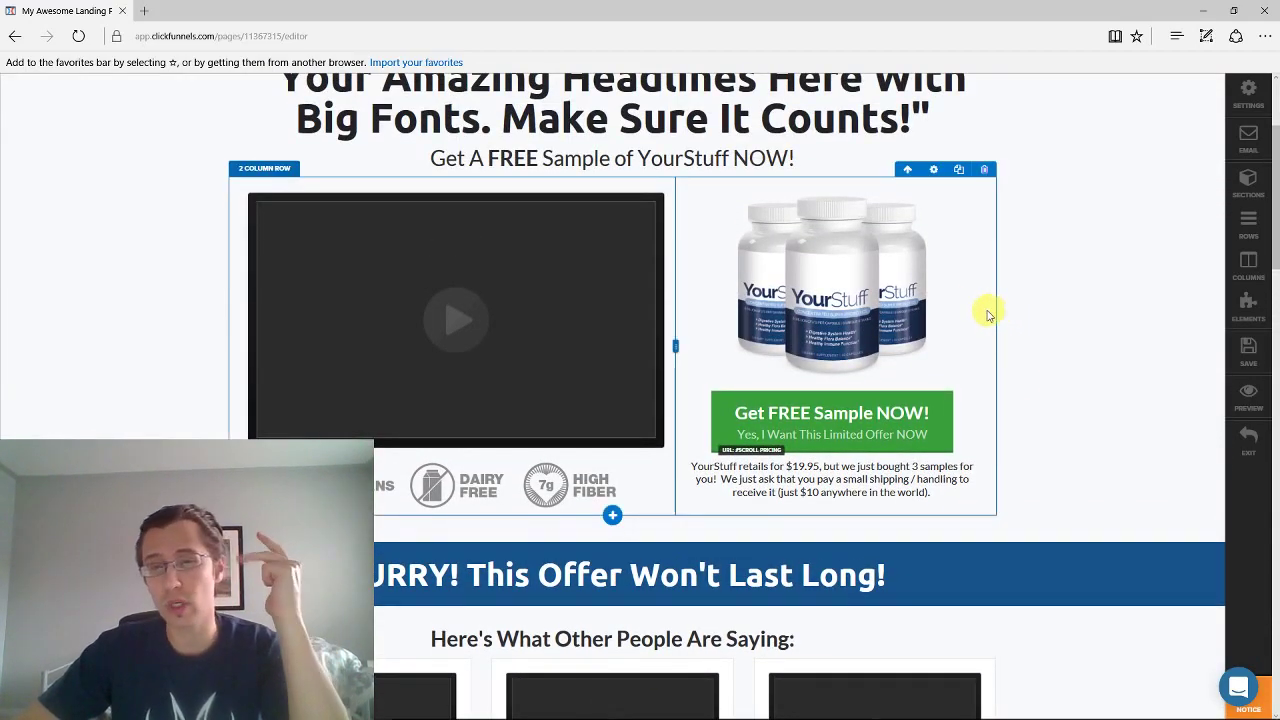
scroll(1029, 391, up, 2)
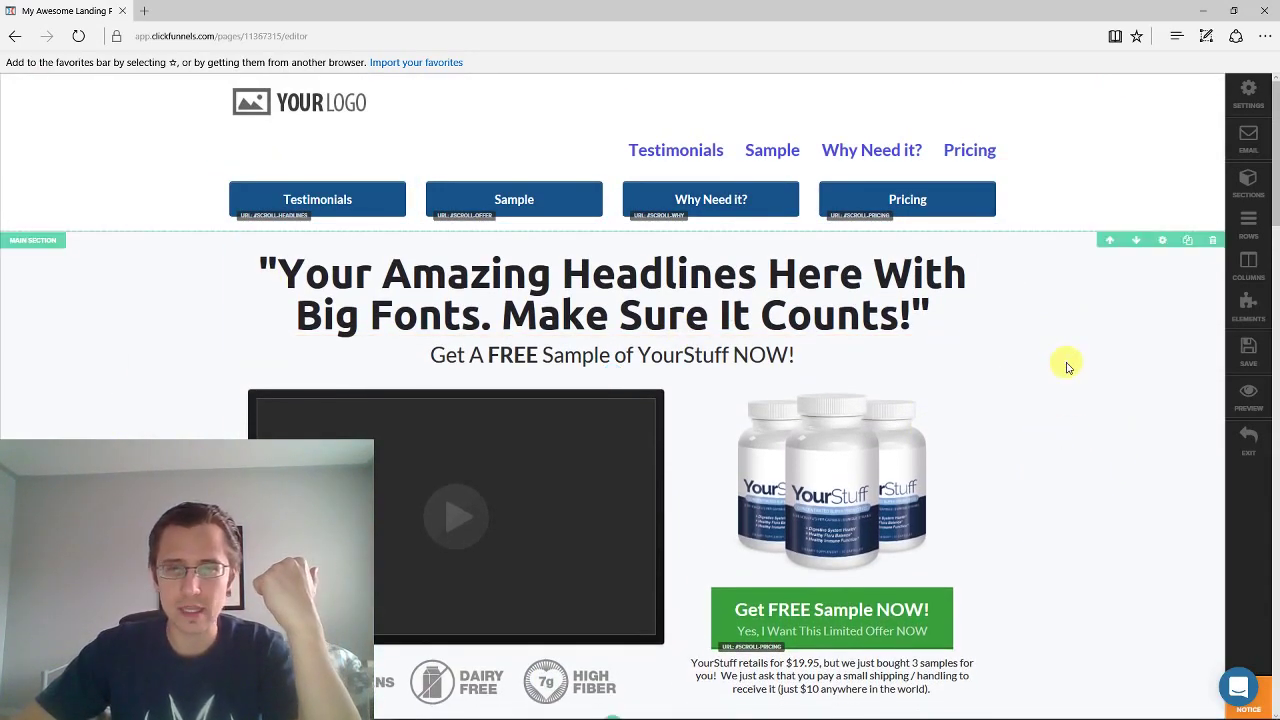
scroll(1064, 364, down, 2)
scroll(1064, 364, up, 2)
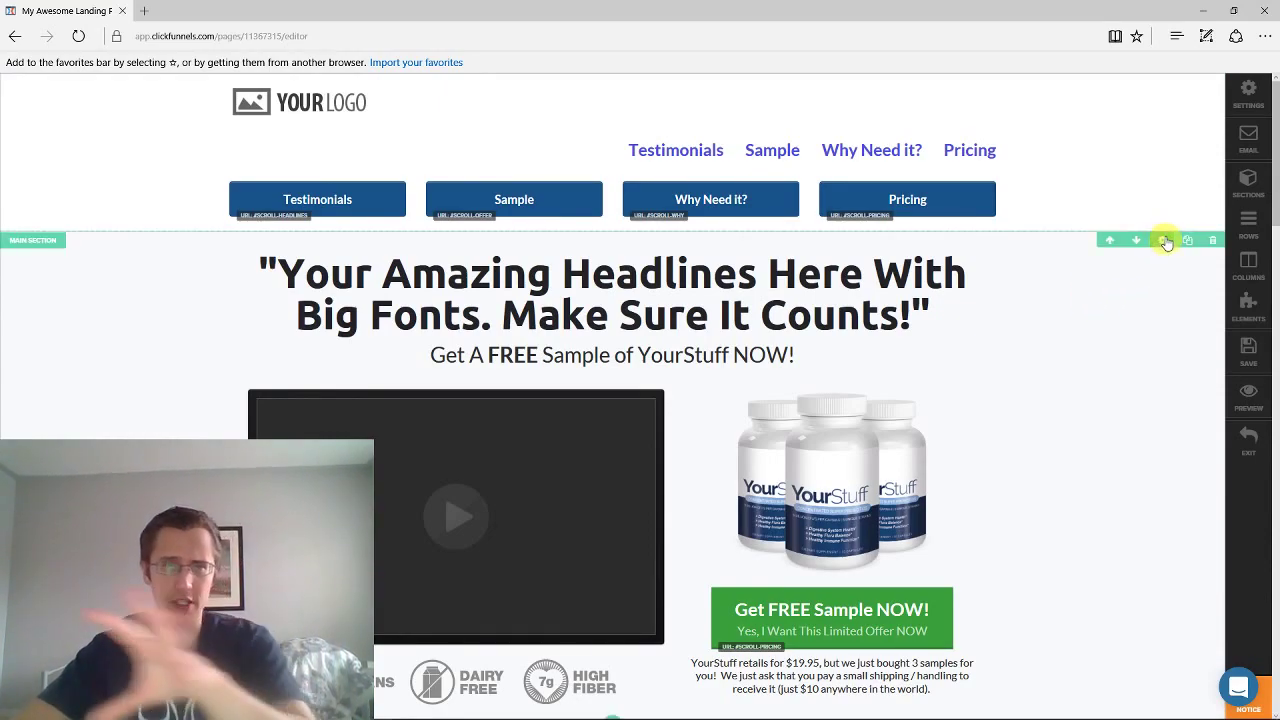
Open the settings of the Main Section containing the headline and set its animation trigger to On Page Load
click(1164, 242)
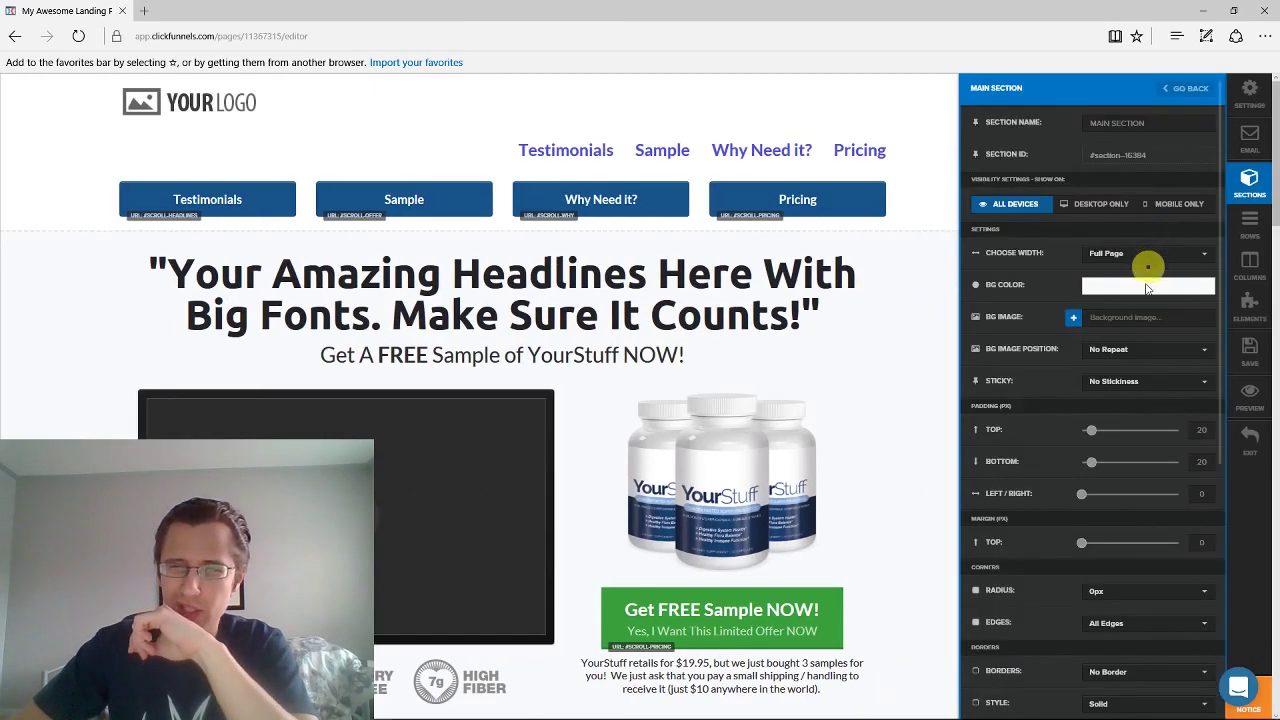
drag(1214, 277, 1220, 534)
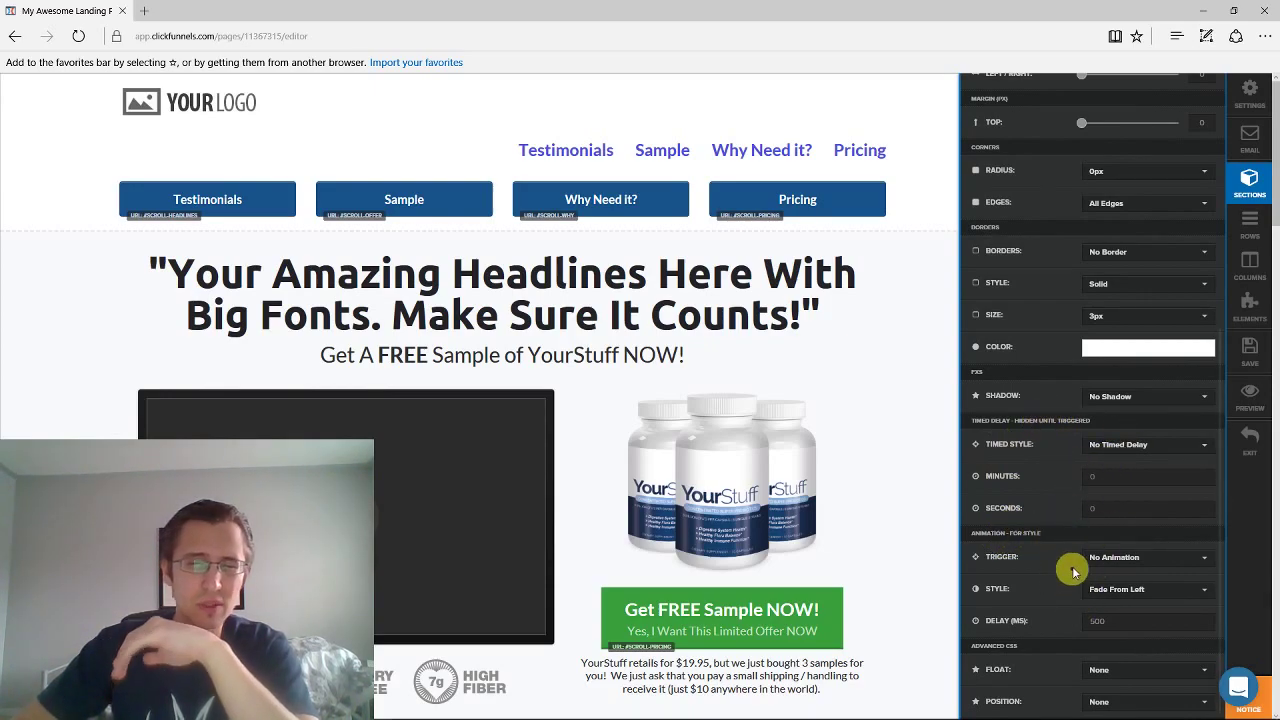
click(1125, 446)
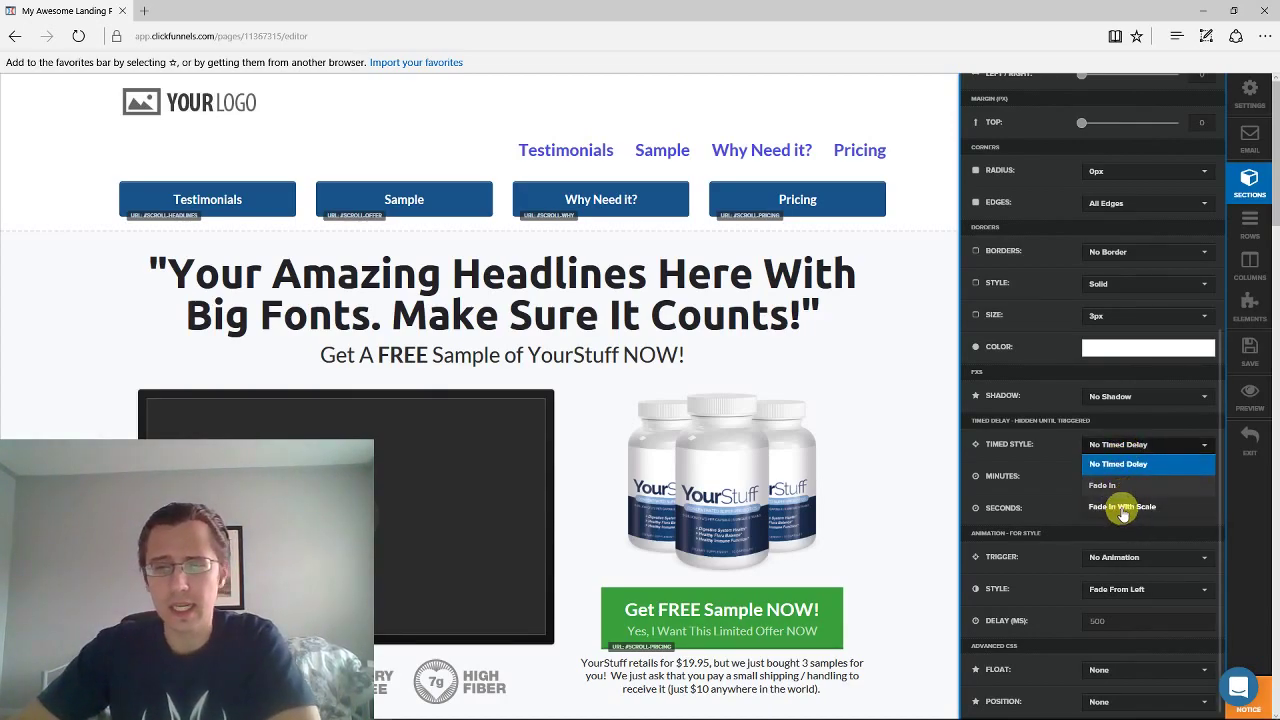
click(1118, 448)
click(1104, 558)
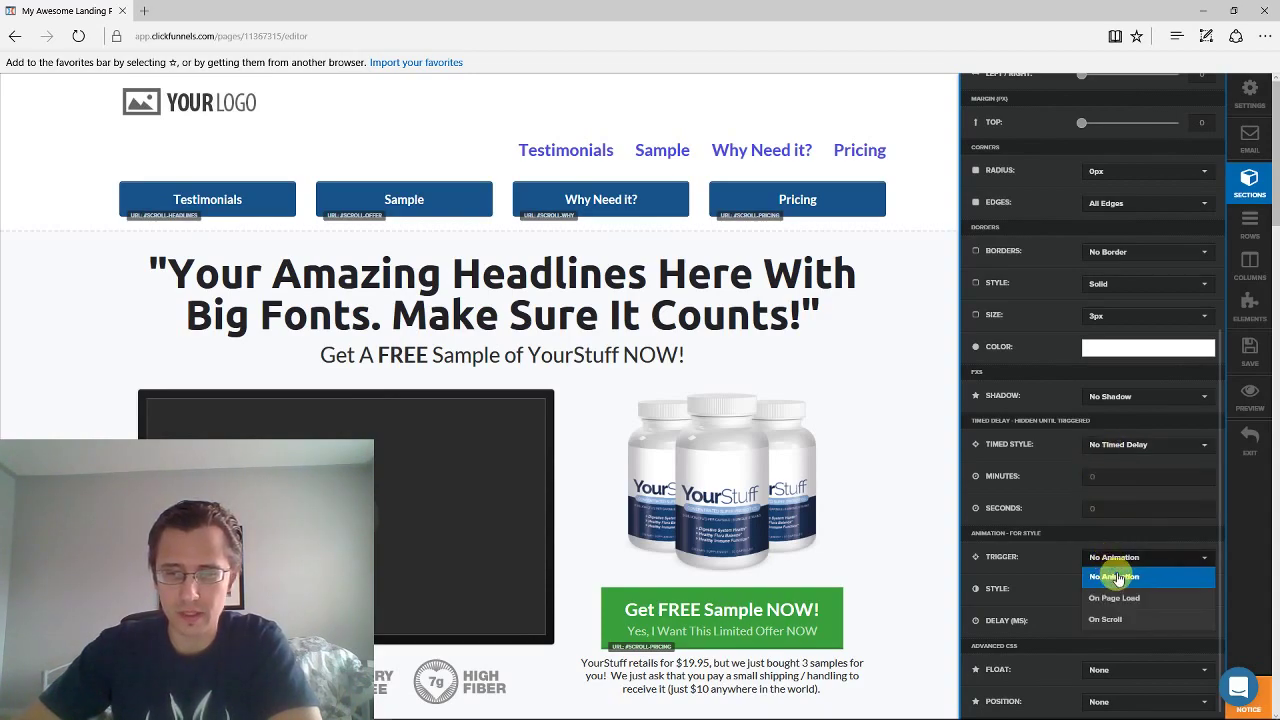
click(1118, 600)
click(1120, 588)
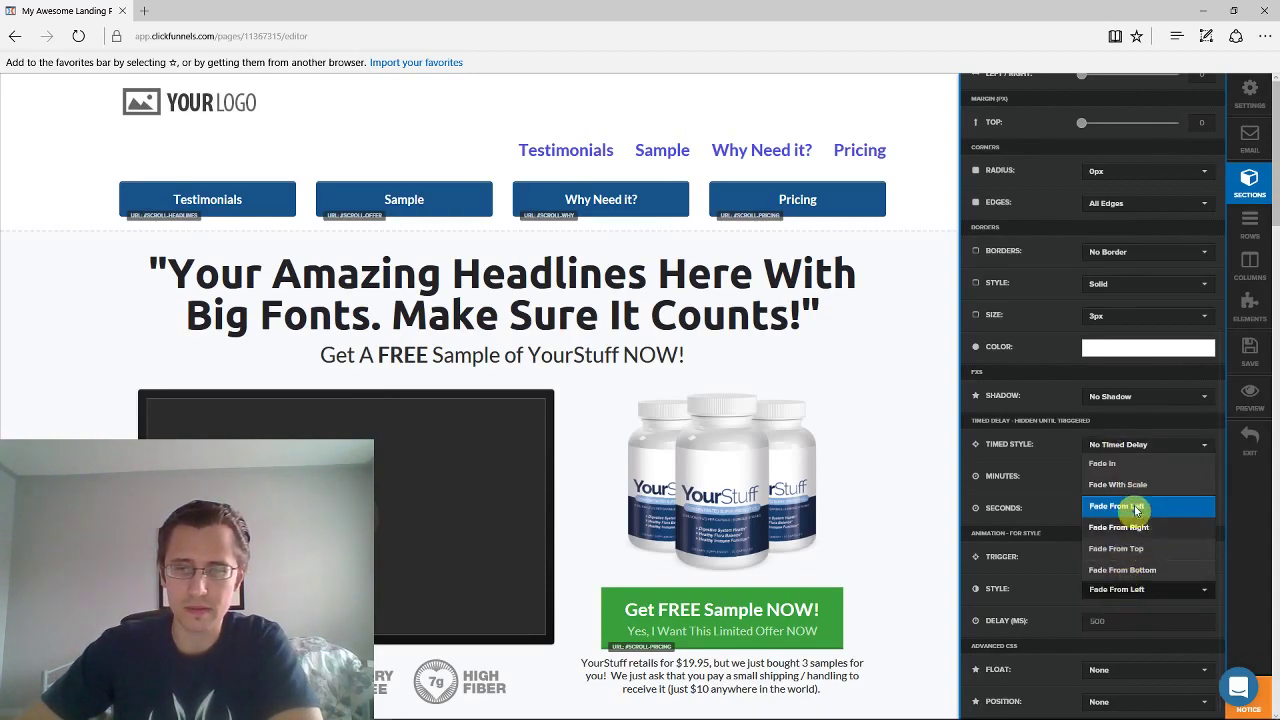
click(1054, 538)
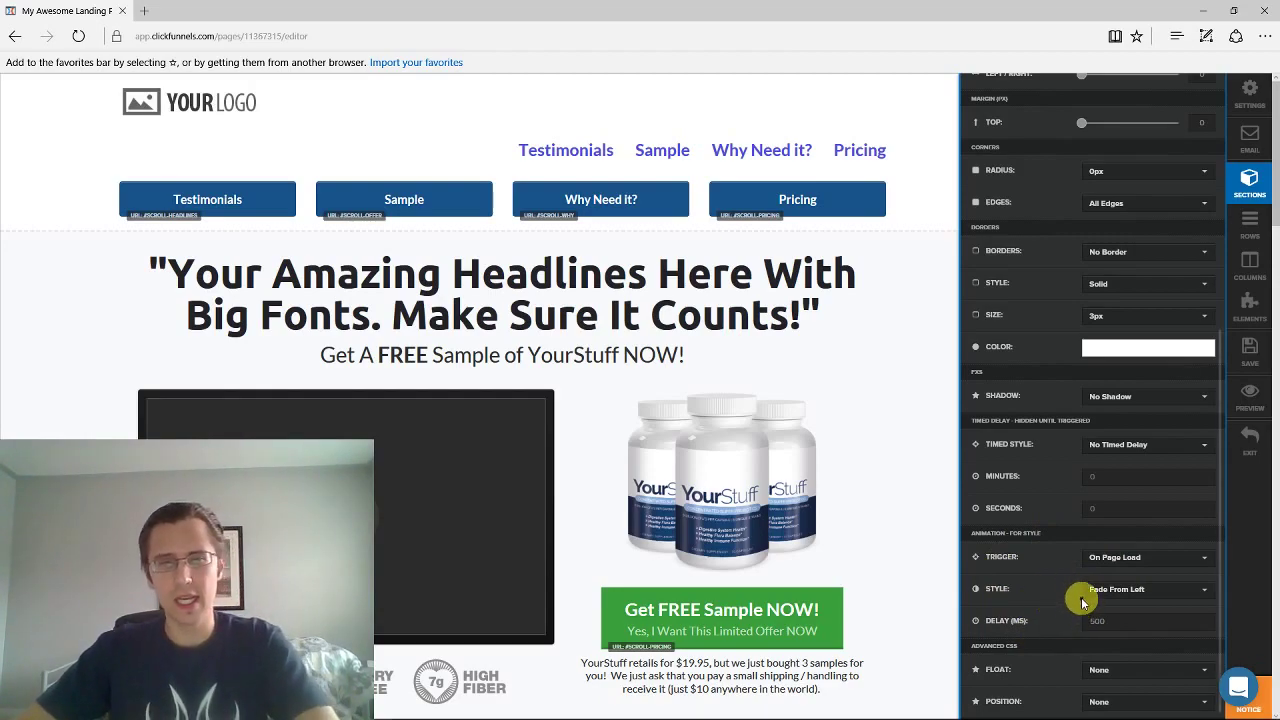
click(1135, 560)
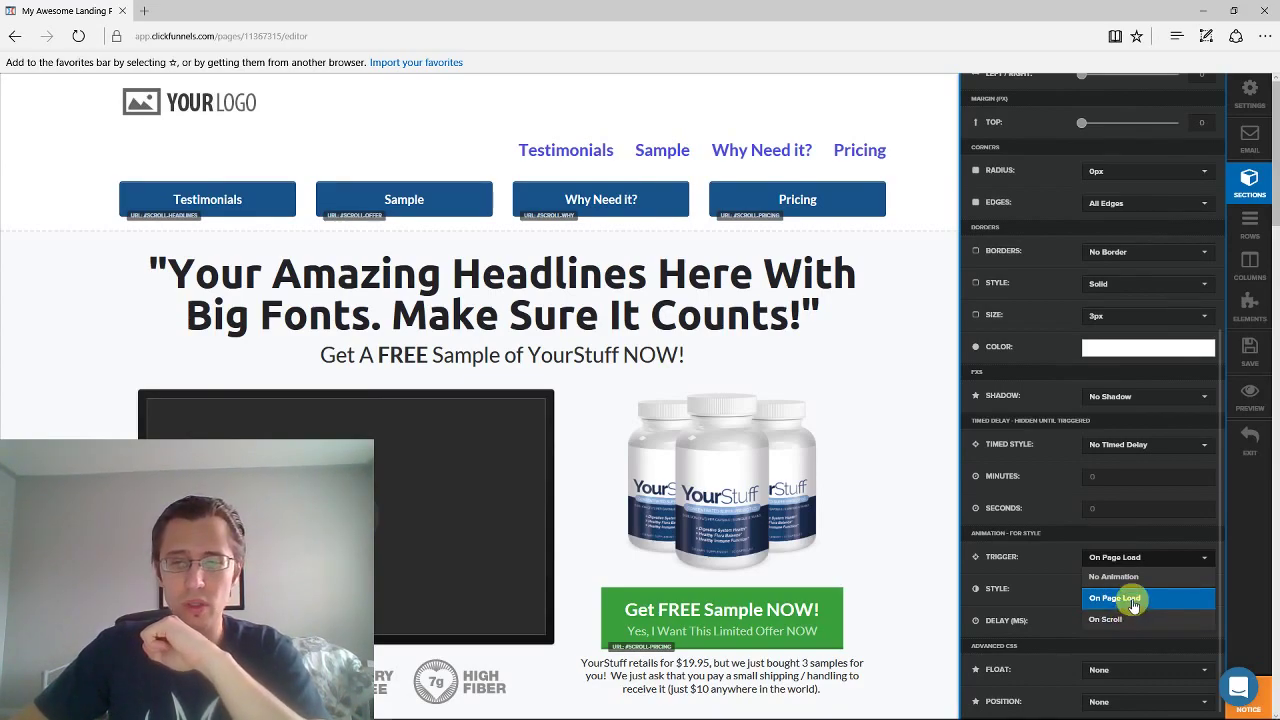
click(1133, 600)
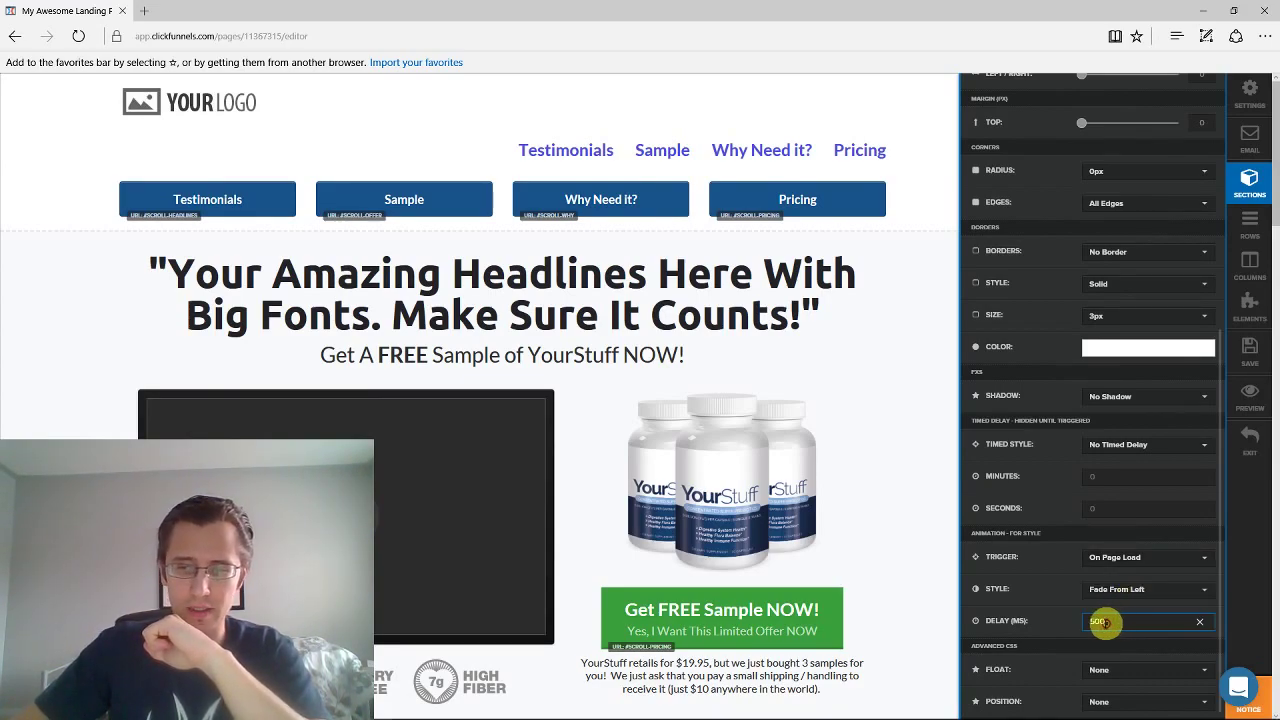
double_click(1100, 622)
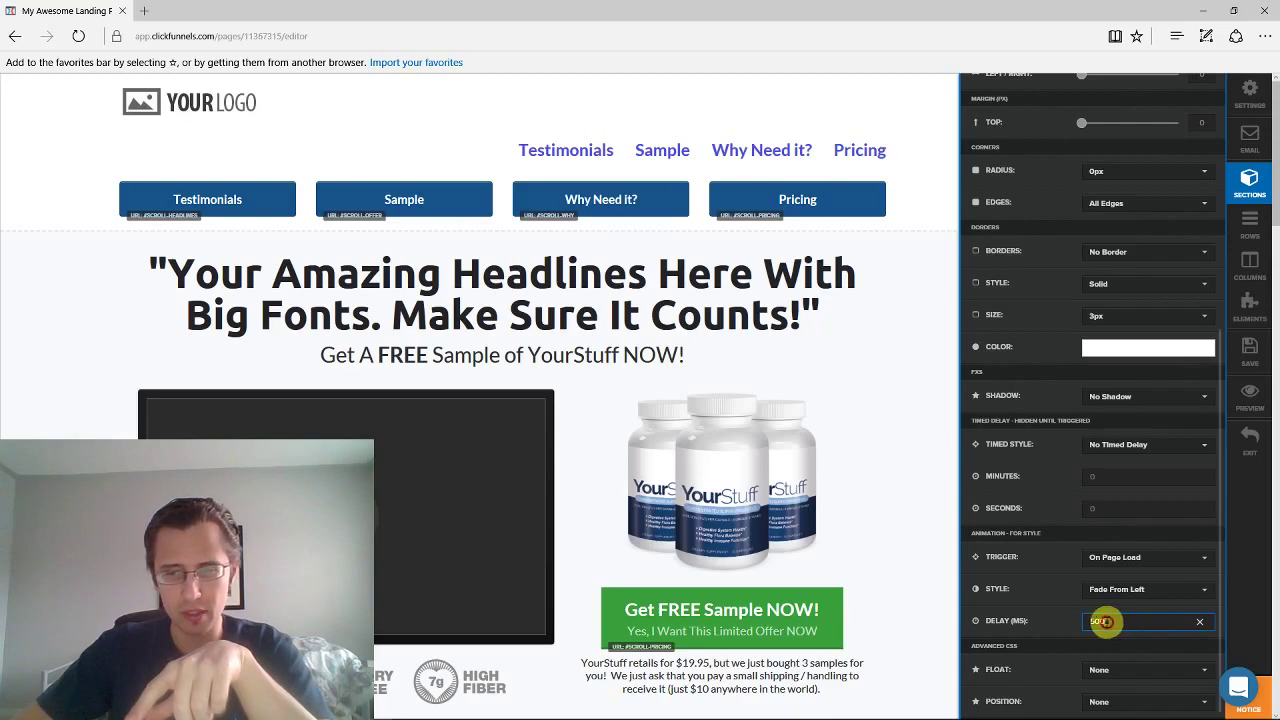
drag(1104, 622, 1084, 621)
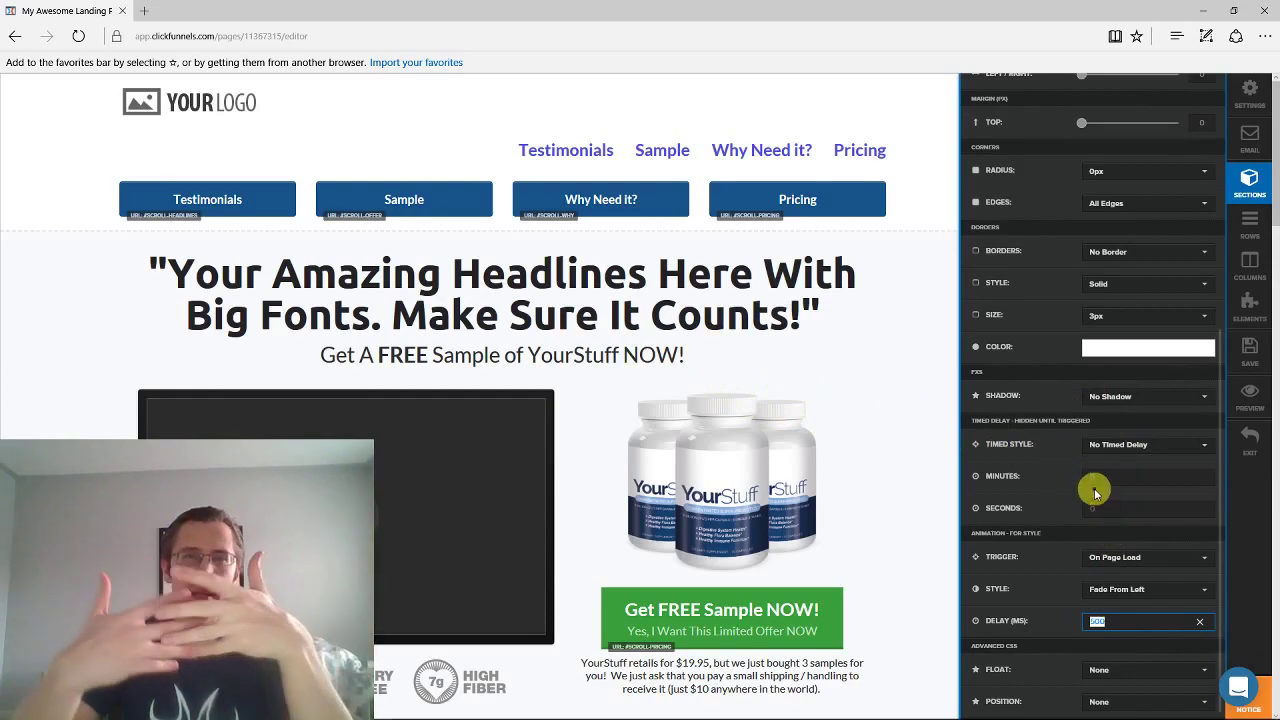
Switch the Main Section's animation trigger to On Scroll
click(1146, 560)
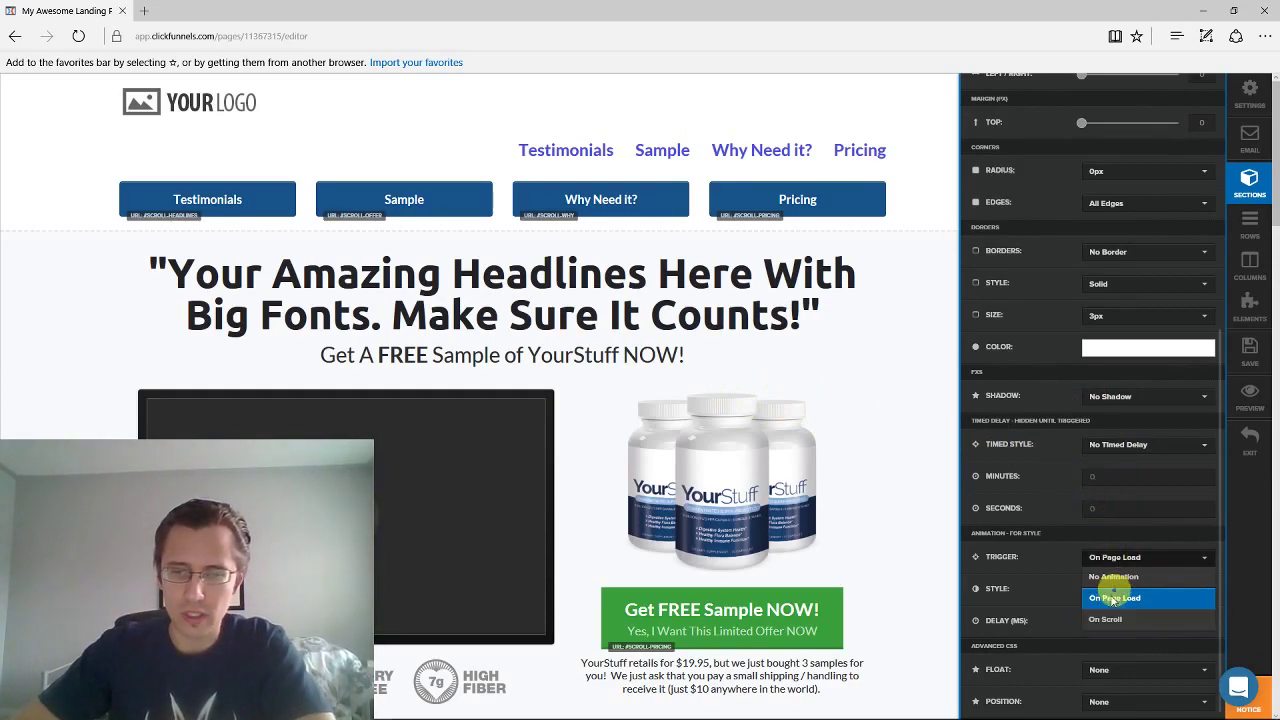
click(1110, 615)
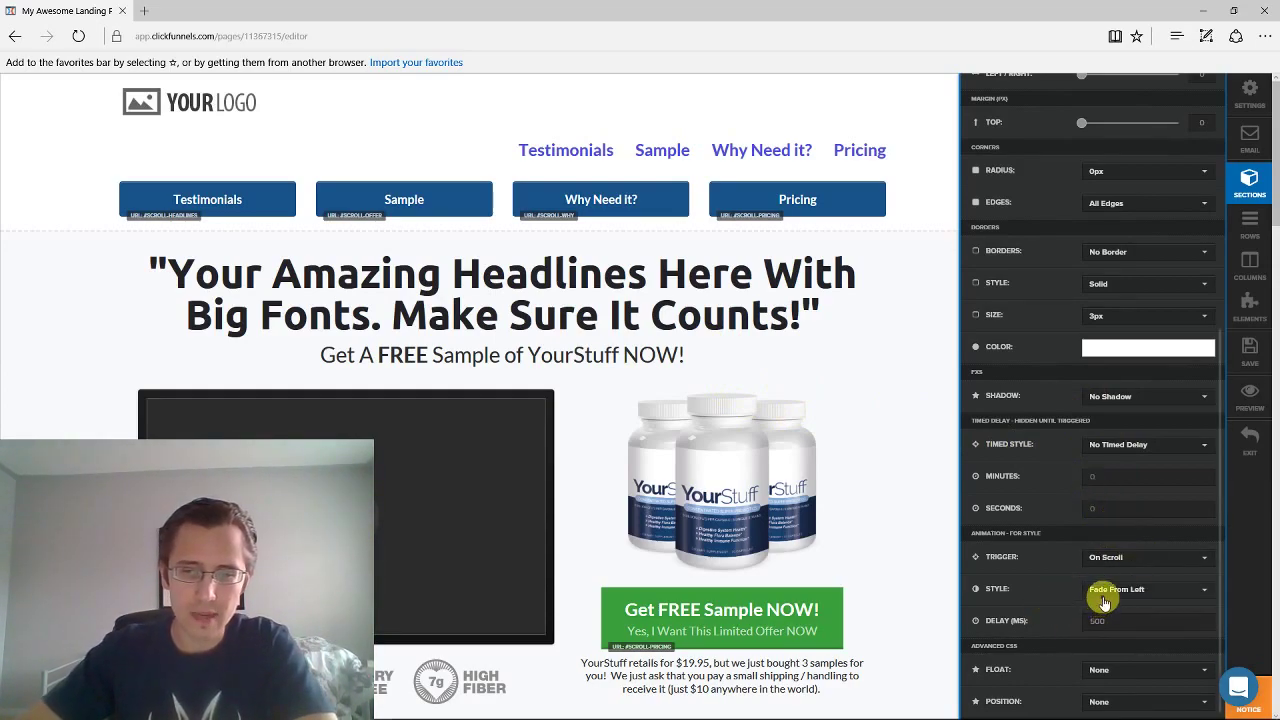
scroll(720, 335, down, 7)
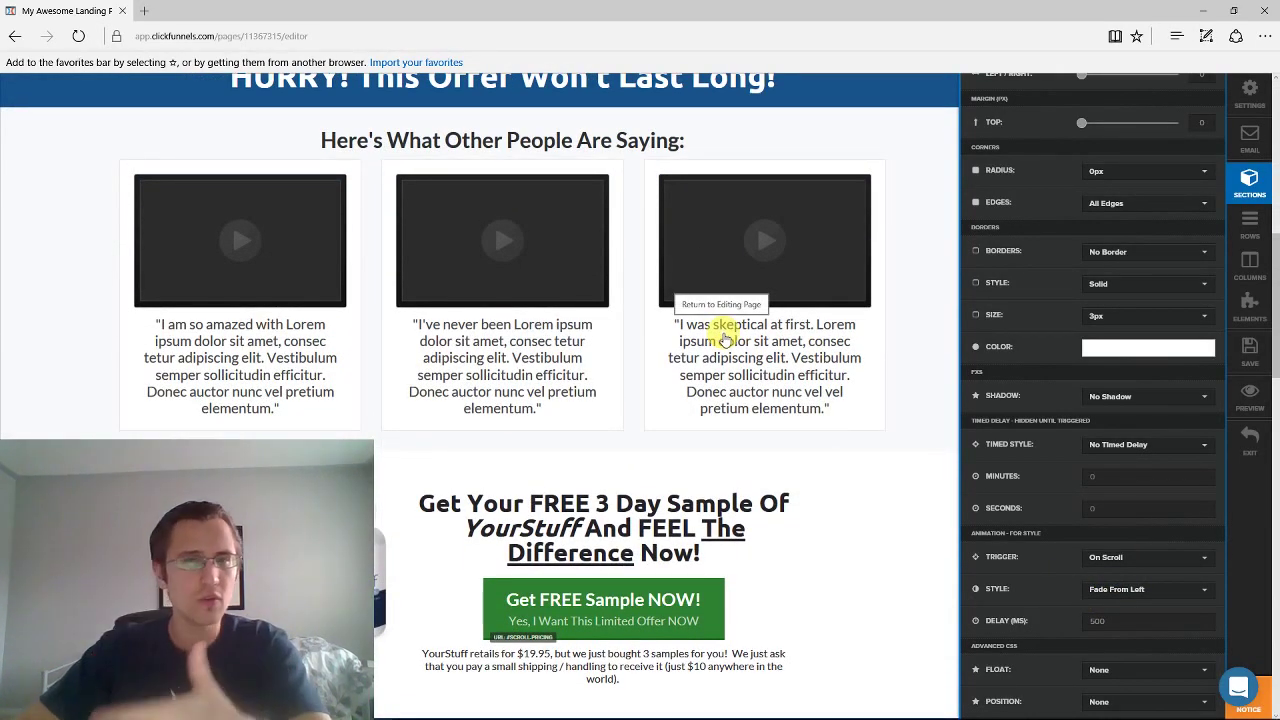
scroll(726, 337, up, 8)
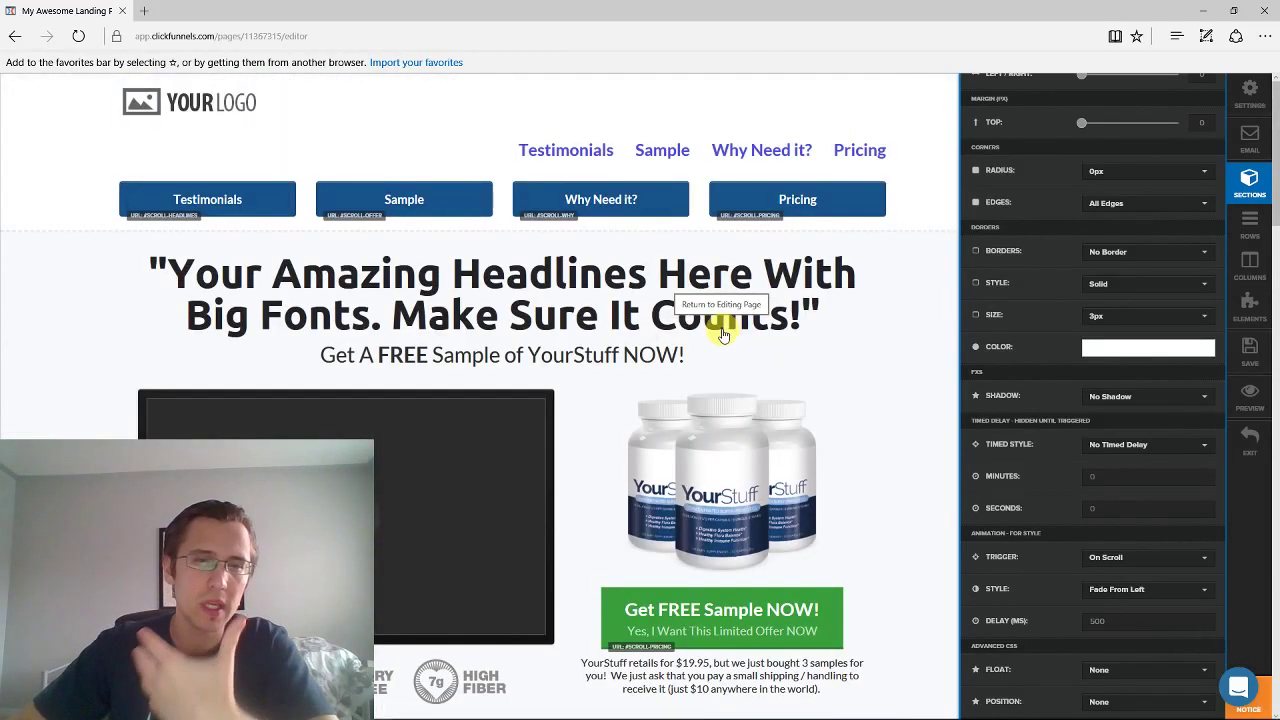
scroll(726, 333, down, 5)
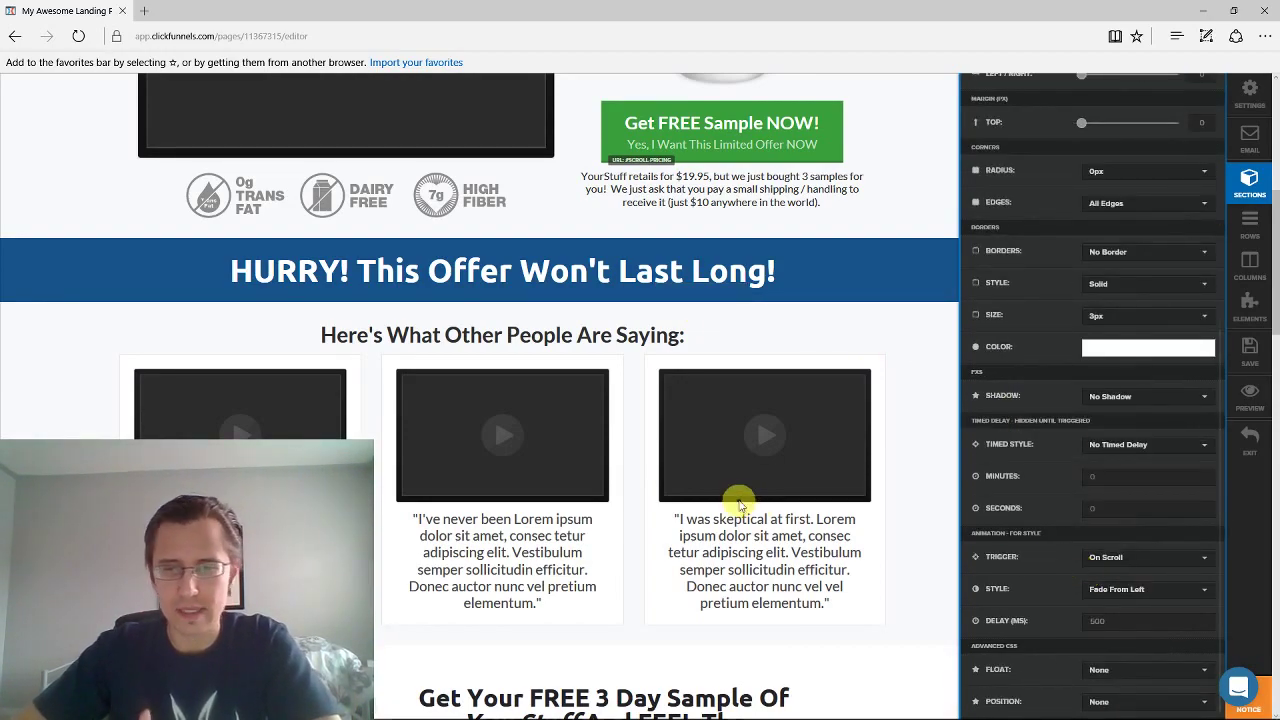
scroll(740, 508, up, 3)
scroll(777, 507, up, 2)
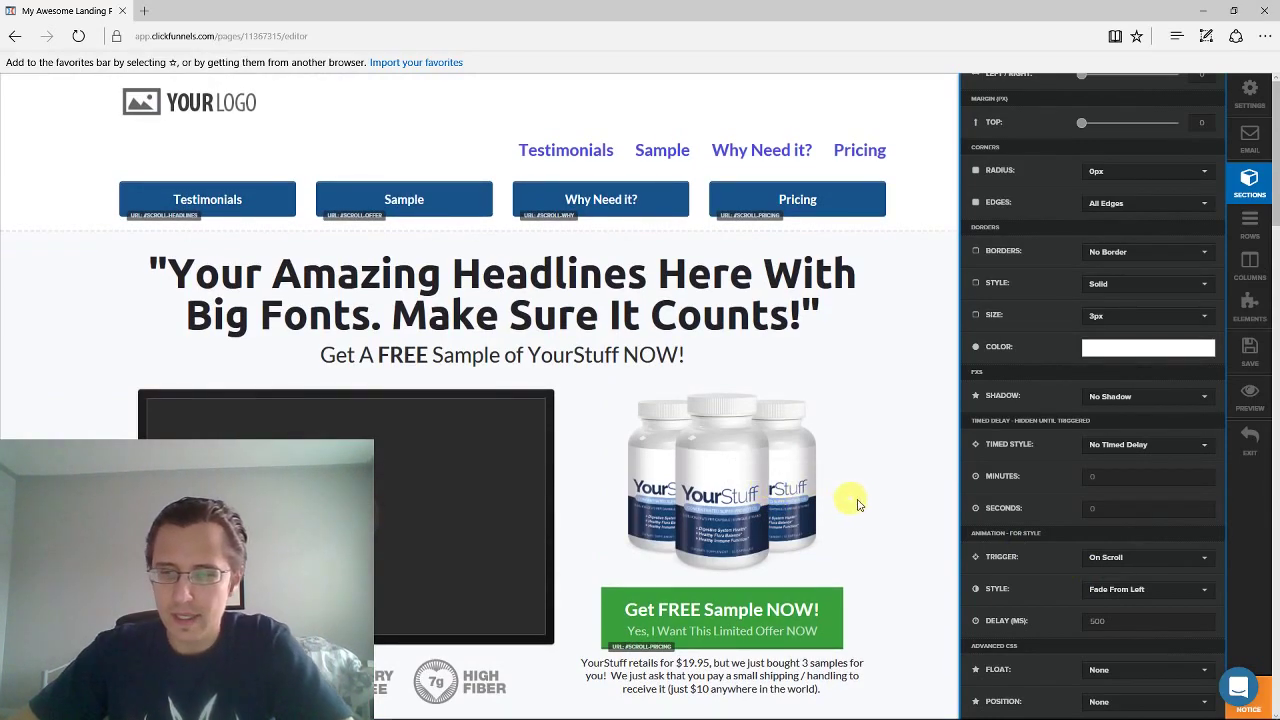
Set the Main Section's animation to trigger On Page Load with the Fade In style and a 2000 ms delay
click(1102, 558)
click(1114, 598)
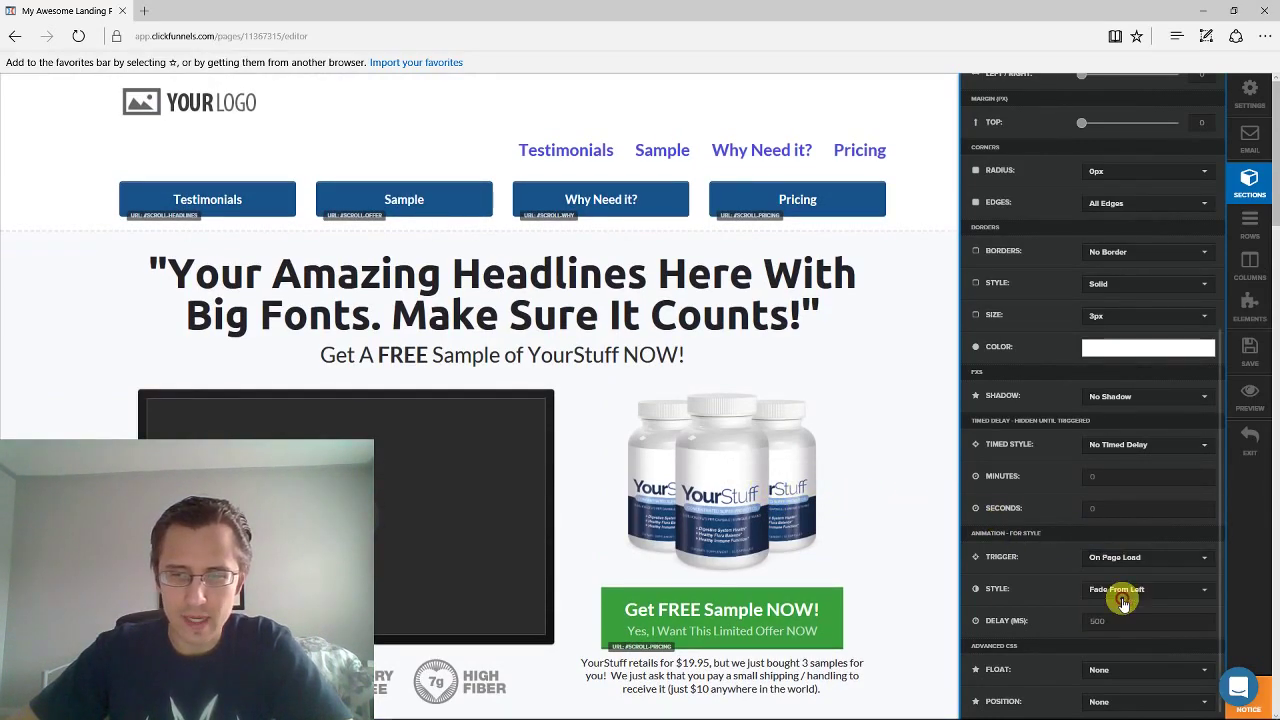
click(1150, 592)
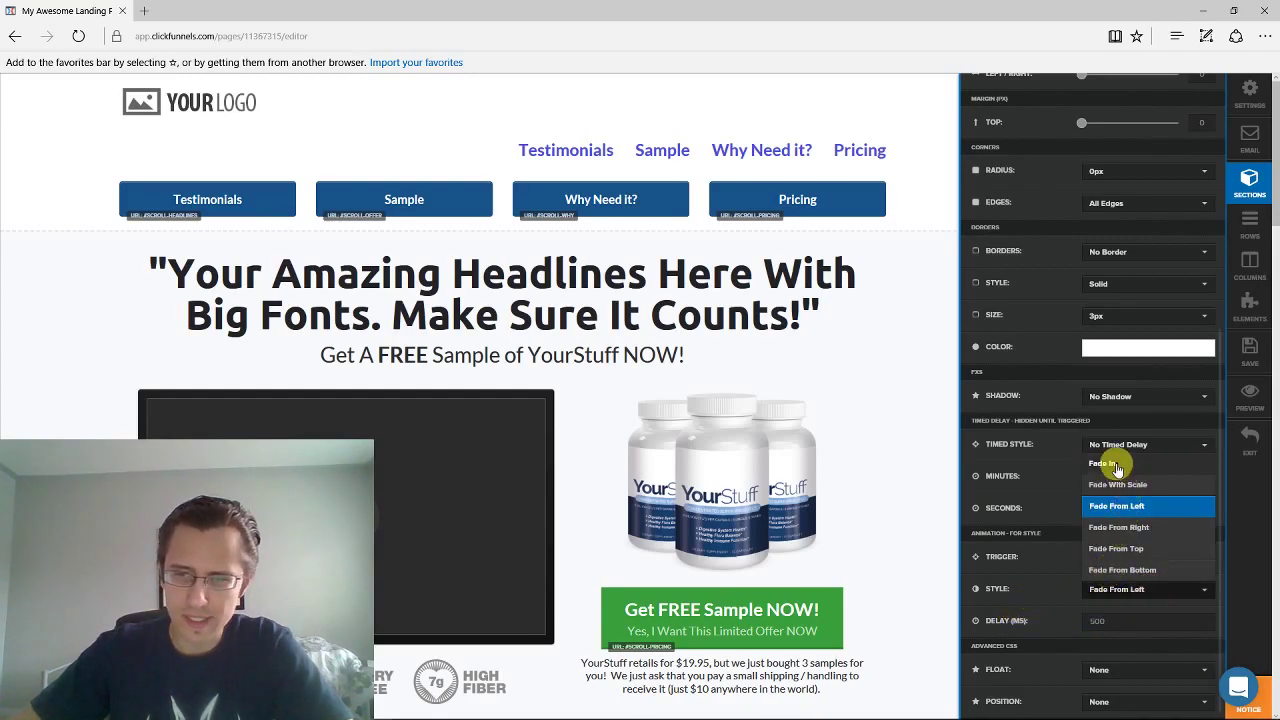
click(1105, 465)
click(1108, 621)
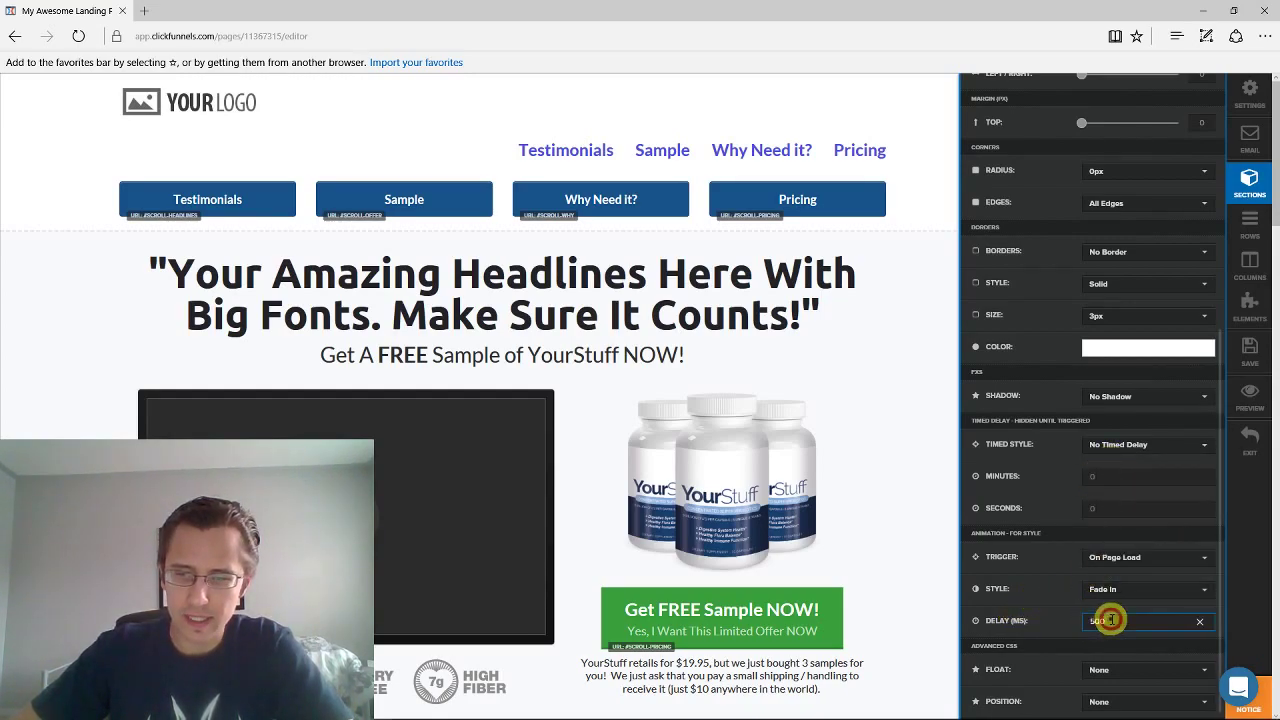
double_click(1112, 621)
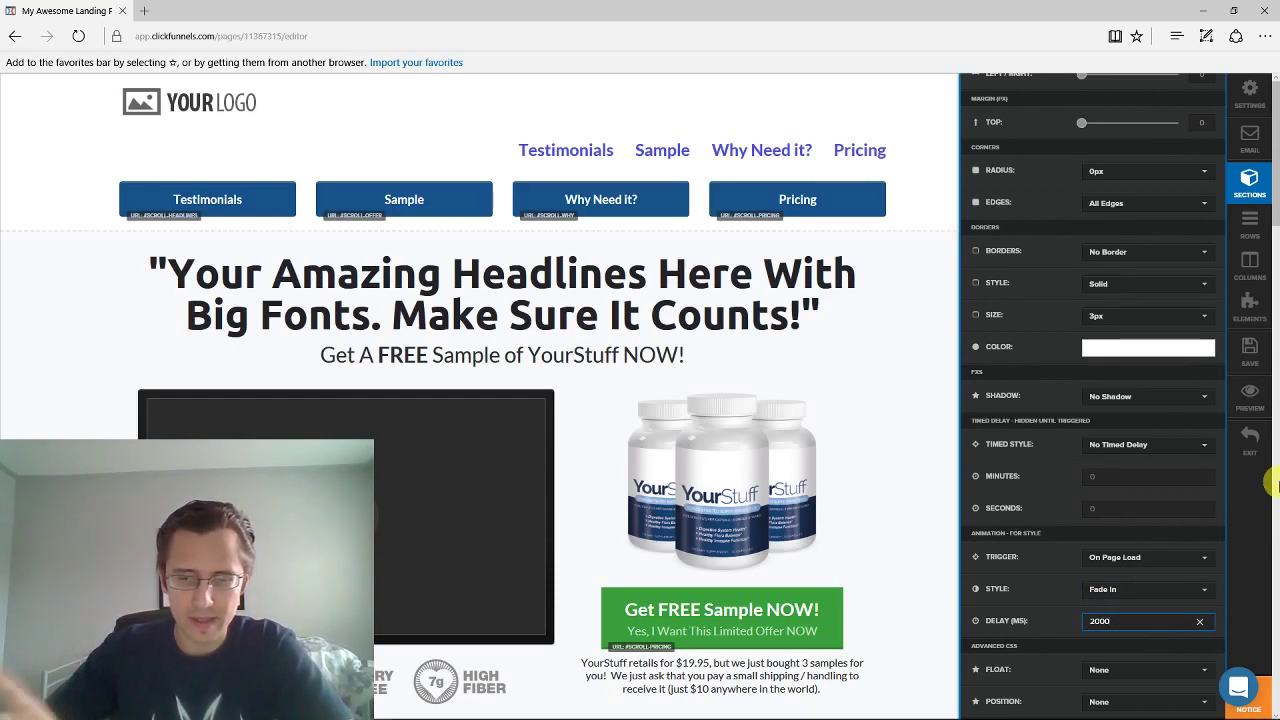
Preview the page to check the Main Section's fade-in animation on load, and close the preview
double_click(1108, 621)
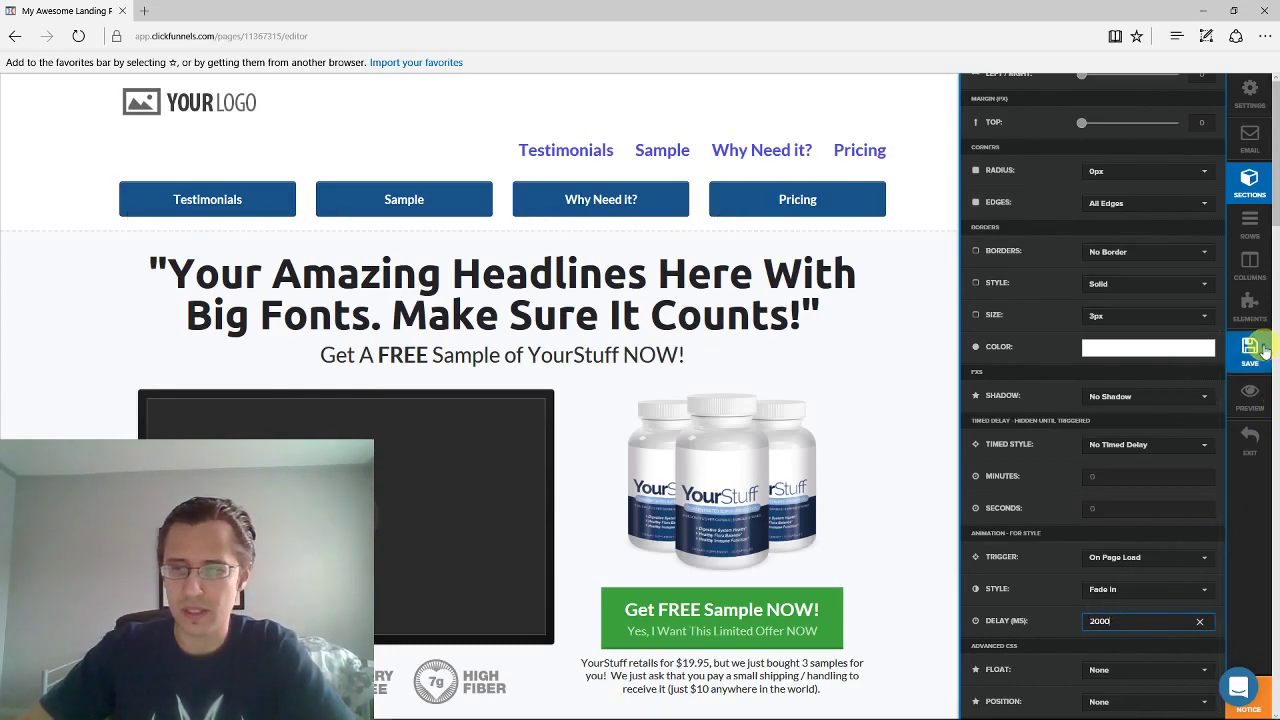
click(1250, 400)
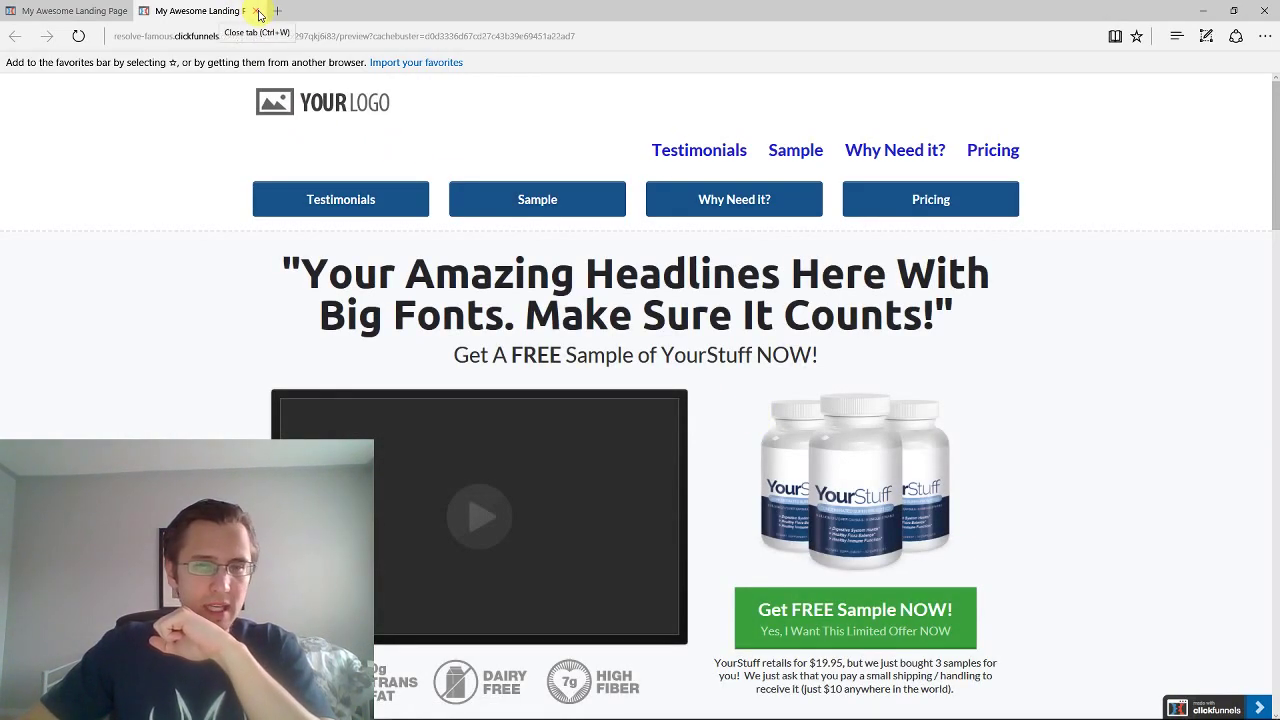
click(258, 12)
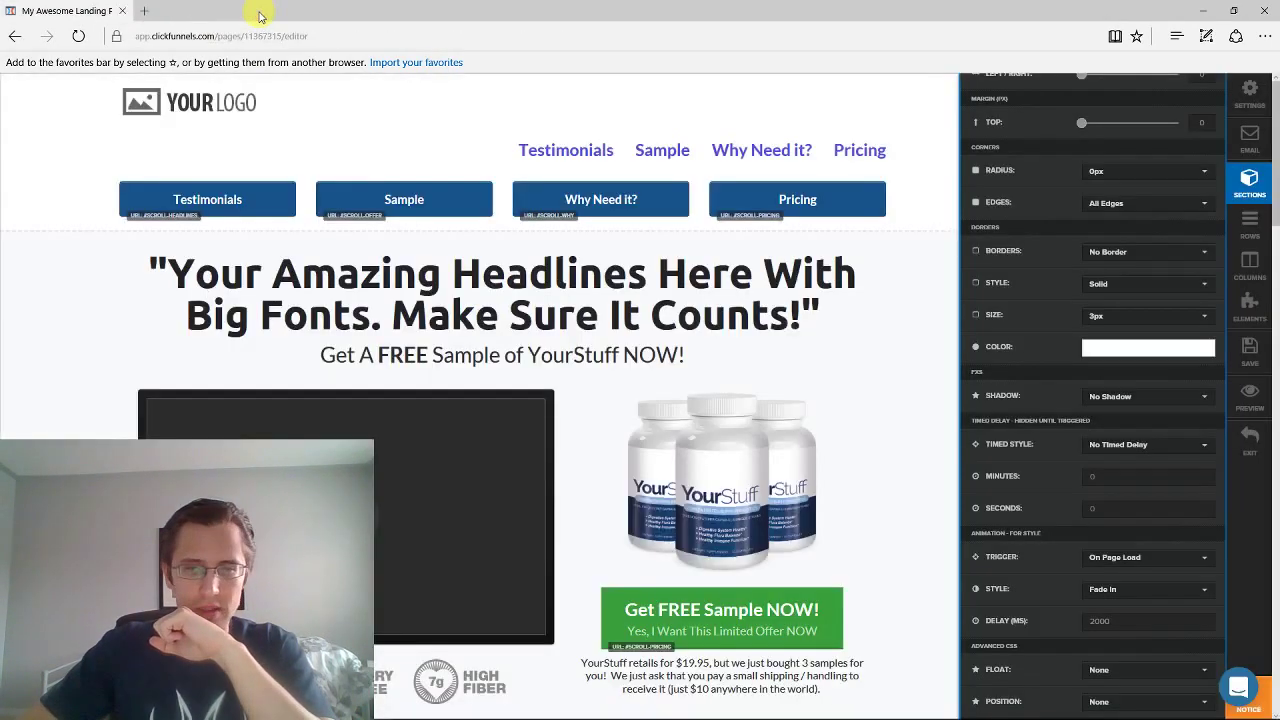
Set the Main Section's animation style to Fade From Right, save the page, and check the effect in a preview
click(1116, 591)
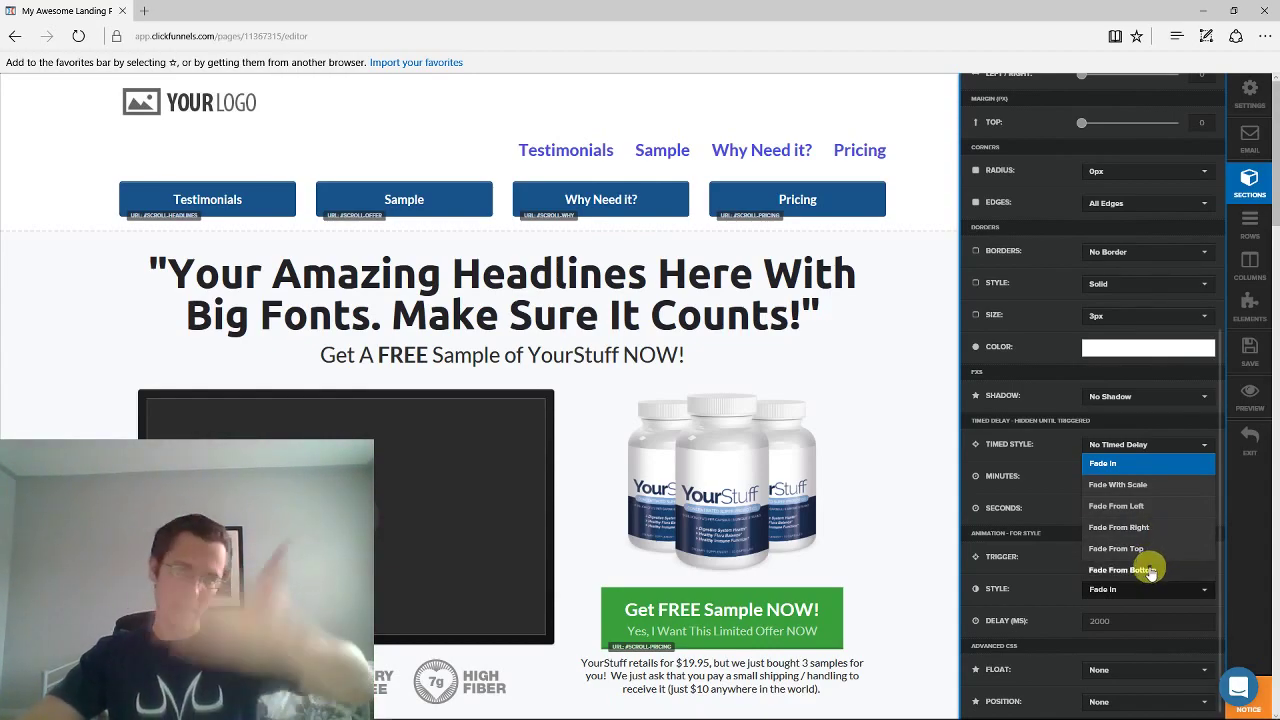
click(1152, 533)
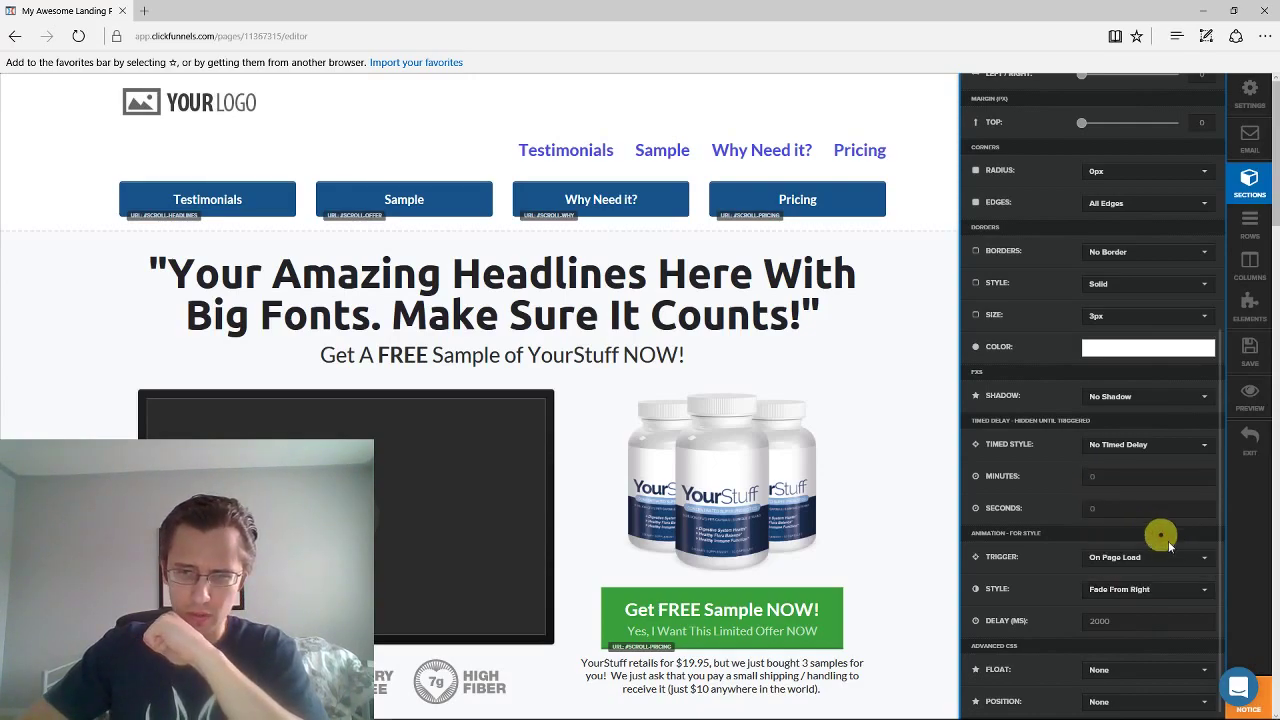
click(1250, 355)
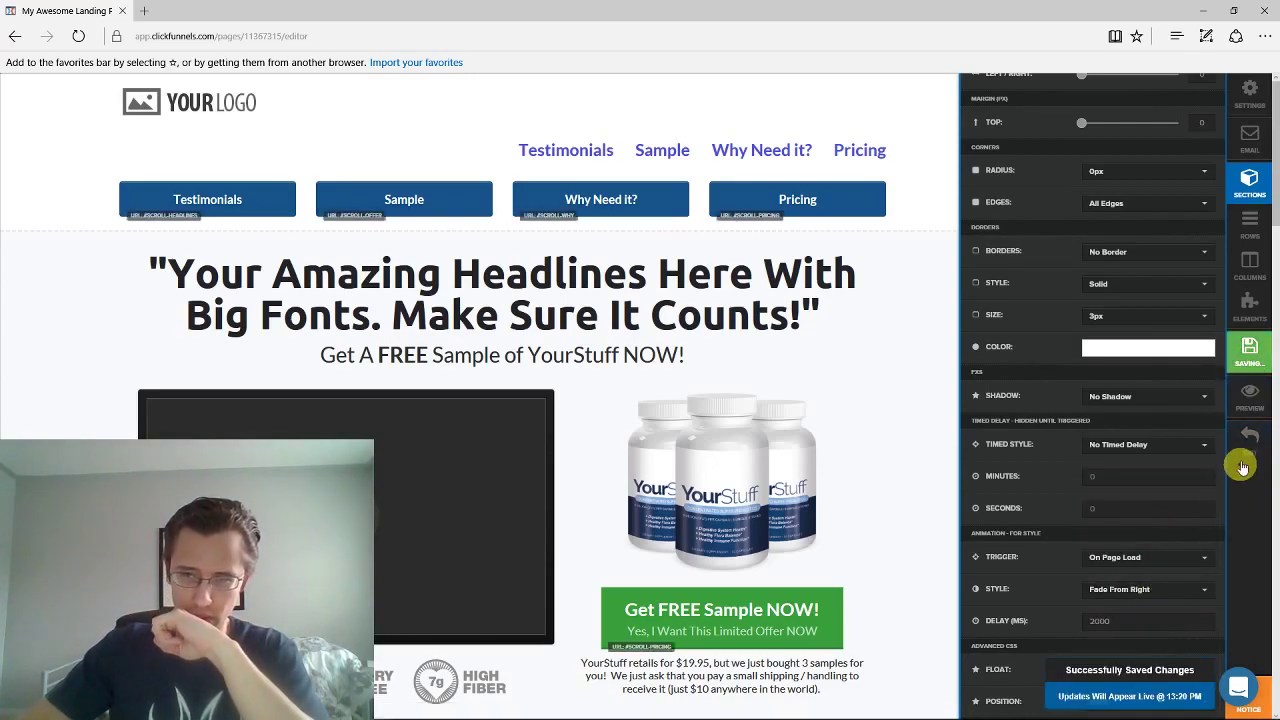
click(1249, 405)
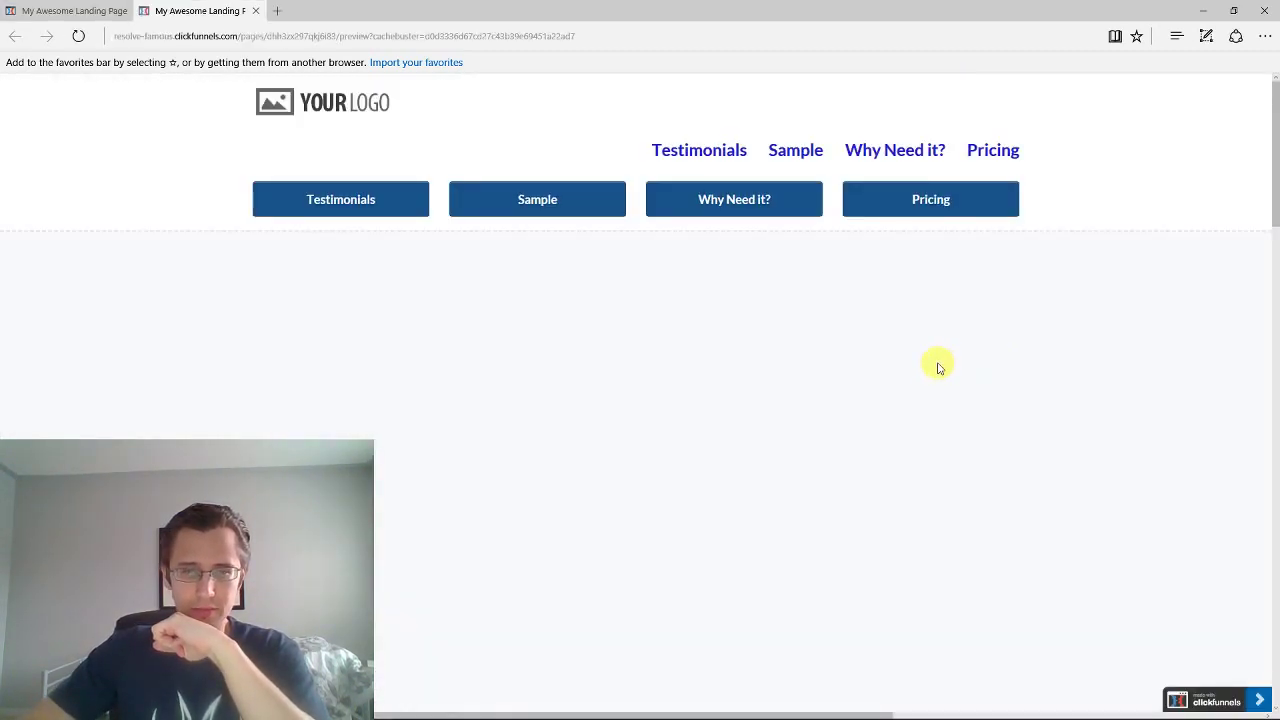
click(255, 14)
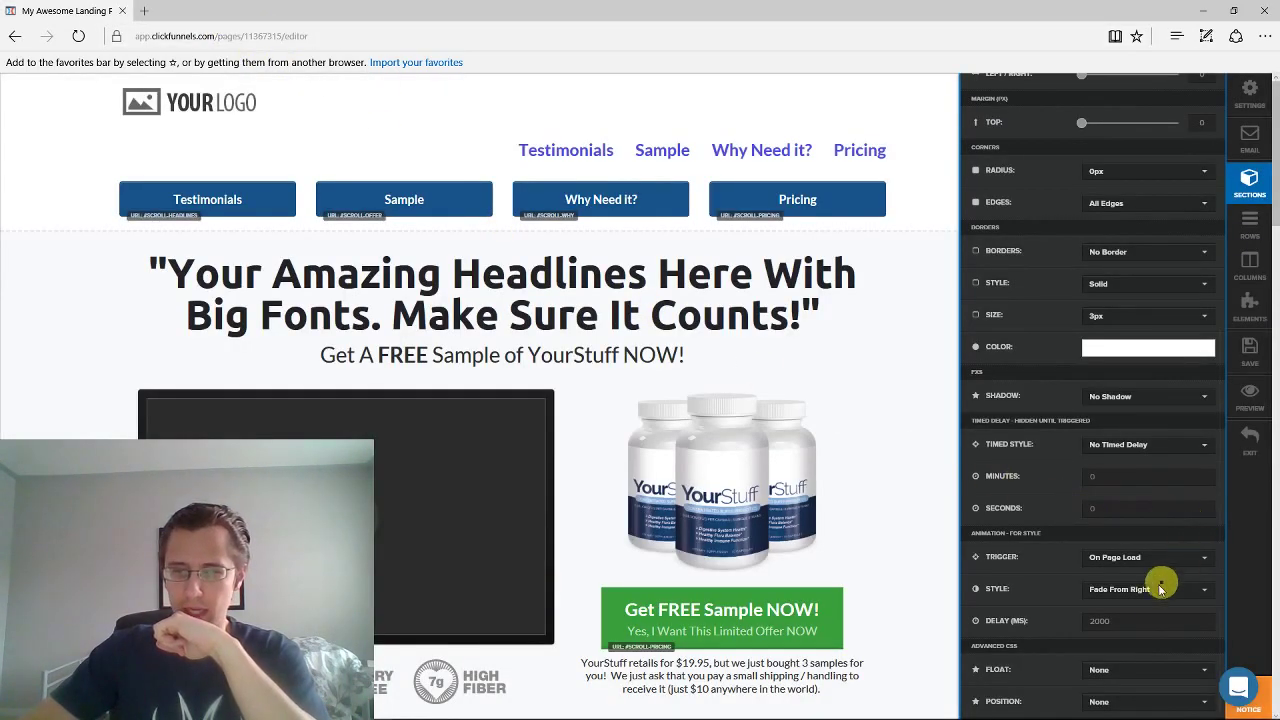
Set the Main Section's animation trigger to On Scroll and save the page for a preview
click(1117, 566)
click(1125, 592)
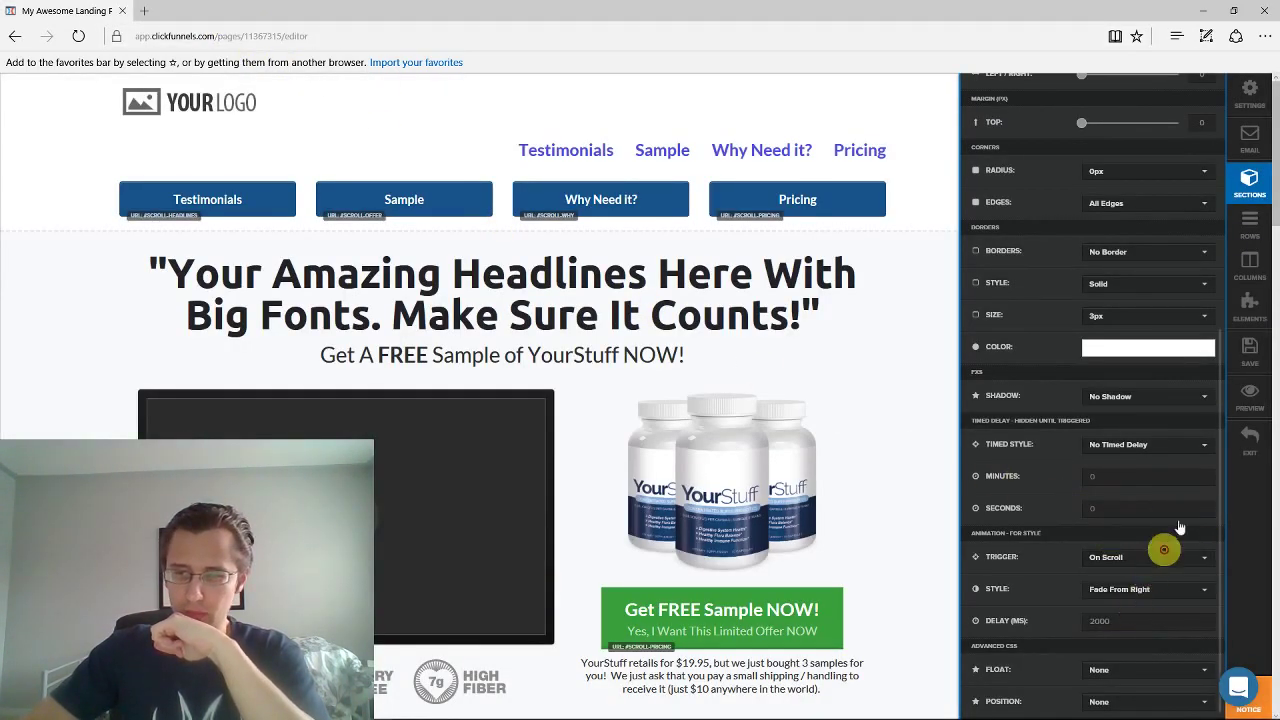
click(1255, 352)
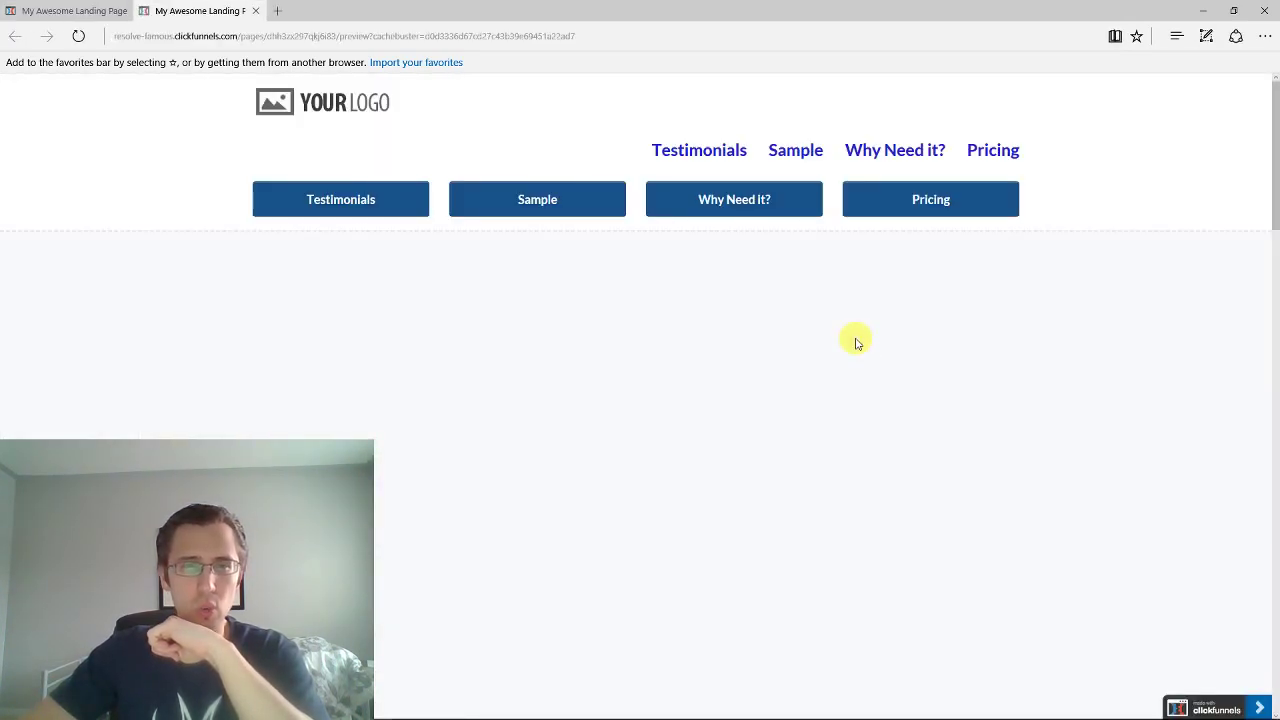
Scroll the preview down and back up to check the Main Section's scroll-triggered animation, and close it
scroll(862, 336, down, 1)
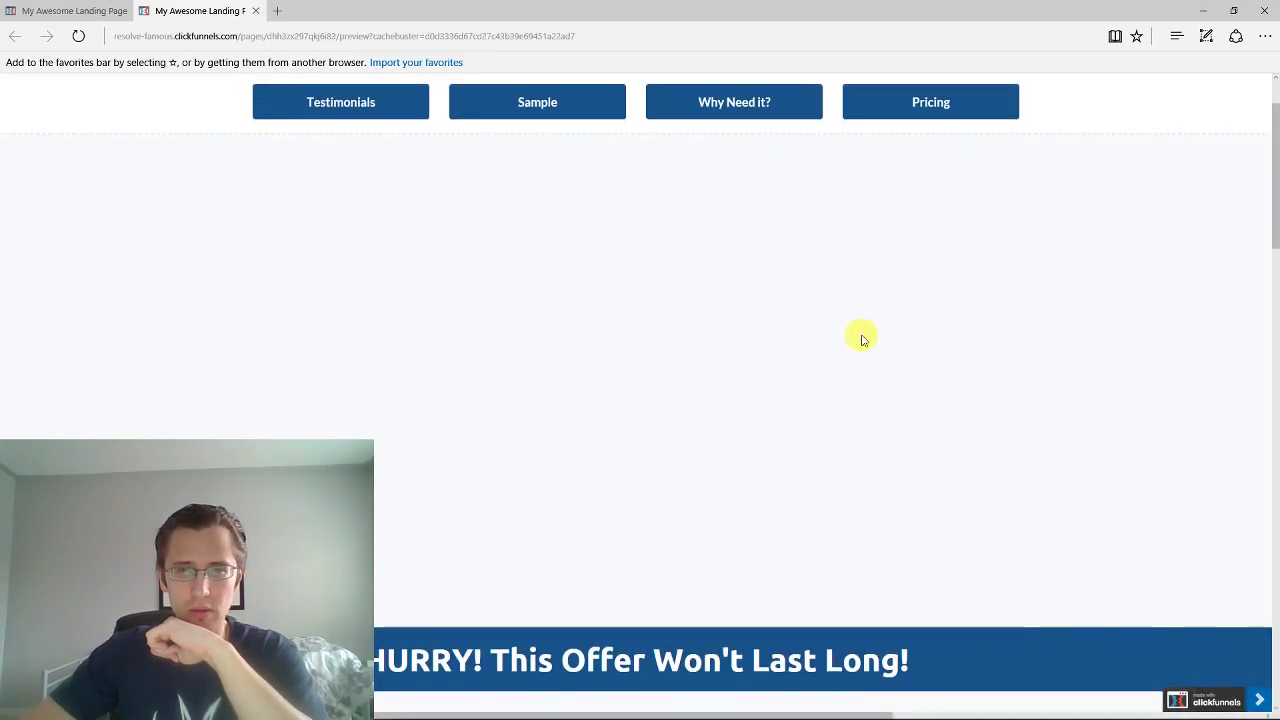
scroll(862, 340, up, 1)
scroll(860, 337, down, 2)
scroll(860, 337, up, 2)
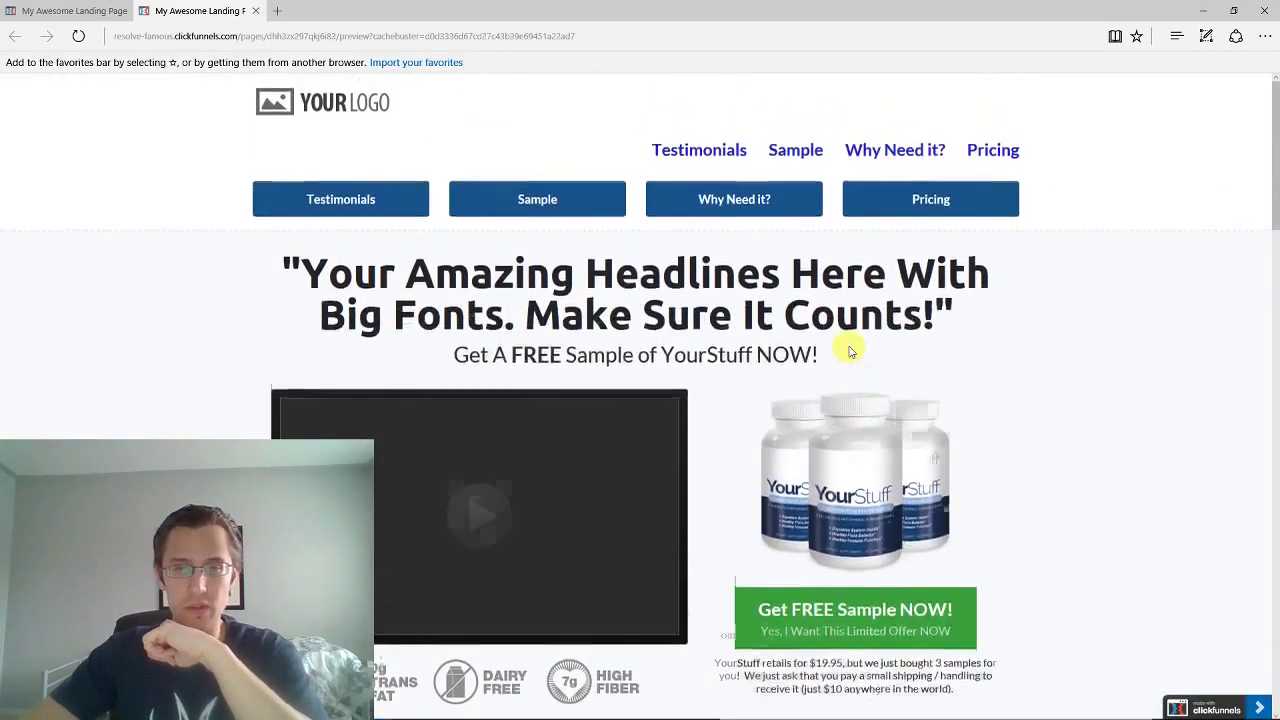
click(257, 12)
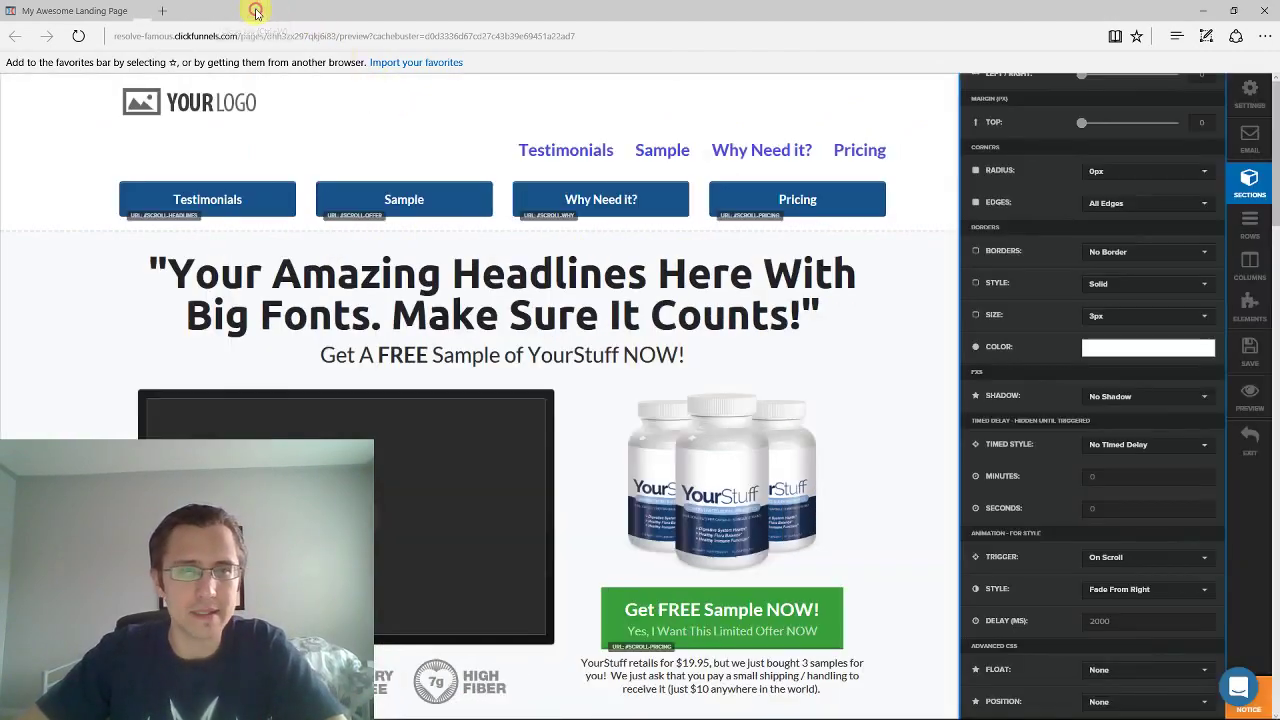
Preview the page once more to recheck how the Main Section's animation responds to scrolling, and close the preview
click(1253, 399)
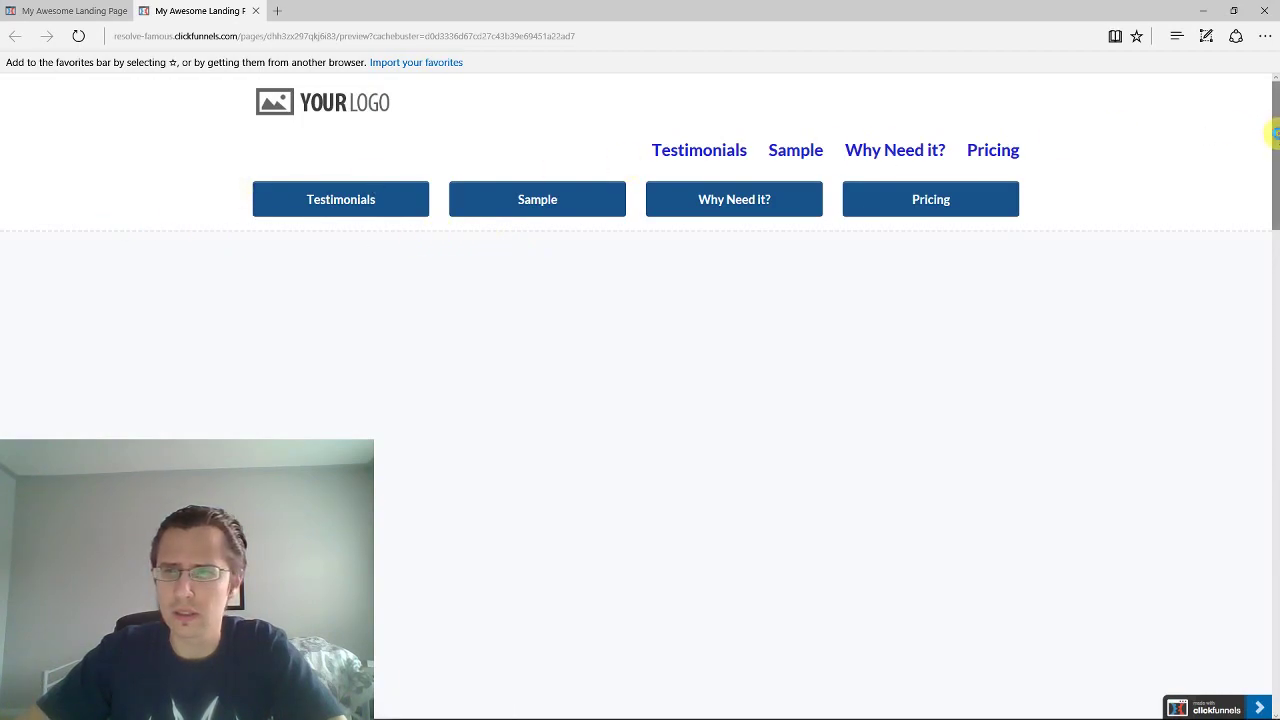
drag(1274, 129, 1261, 63)
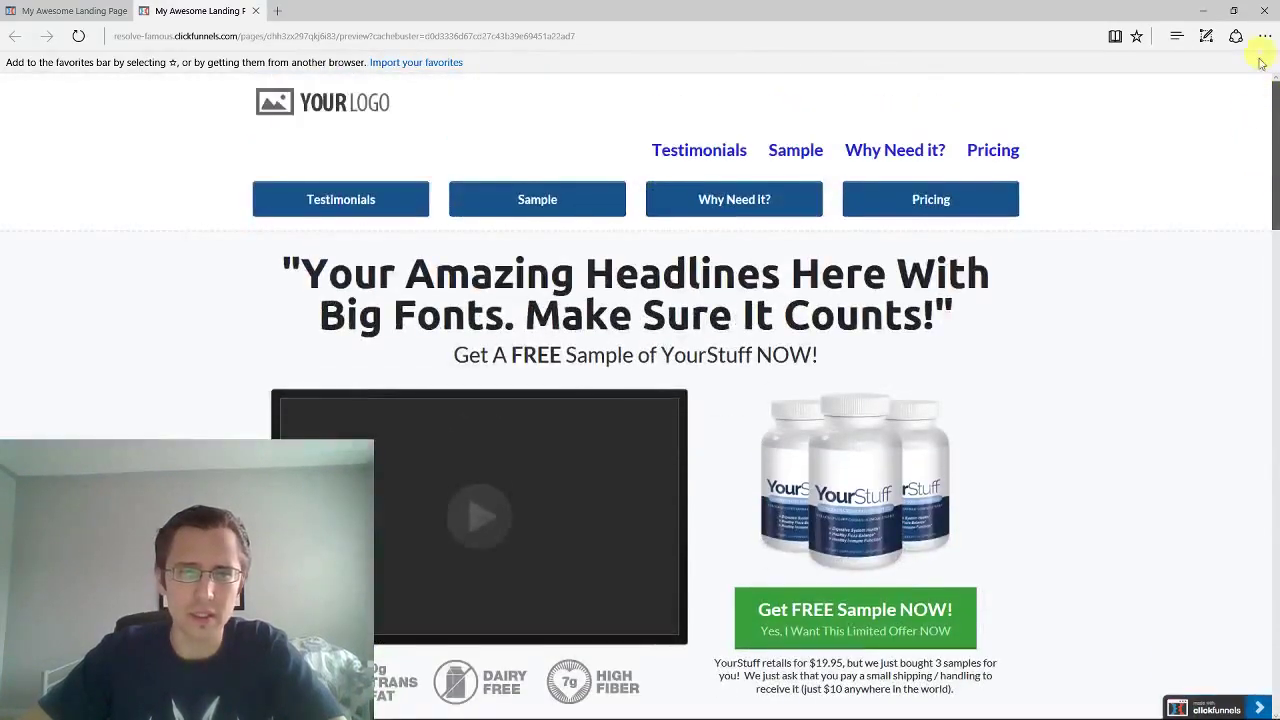
drag(1257, 126, 1276, 86)
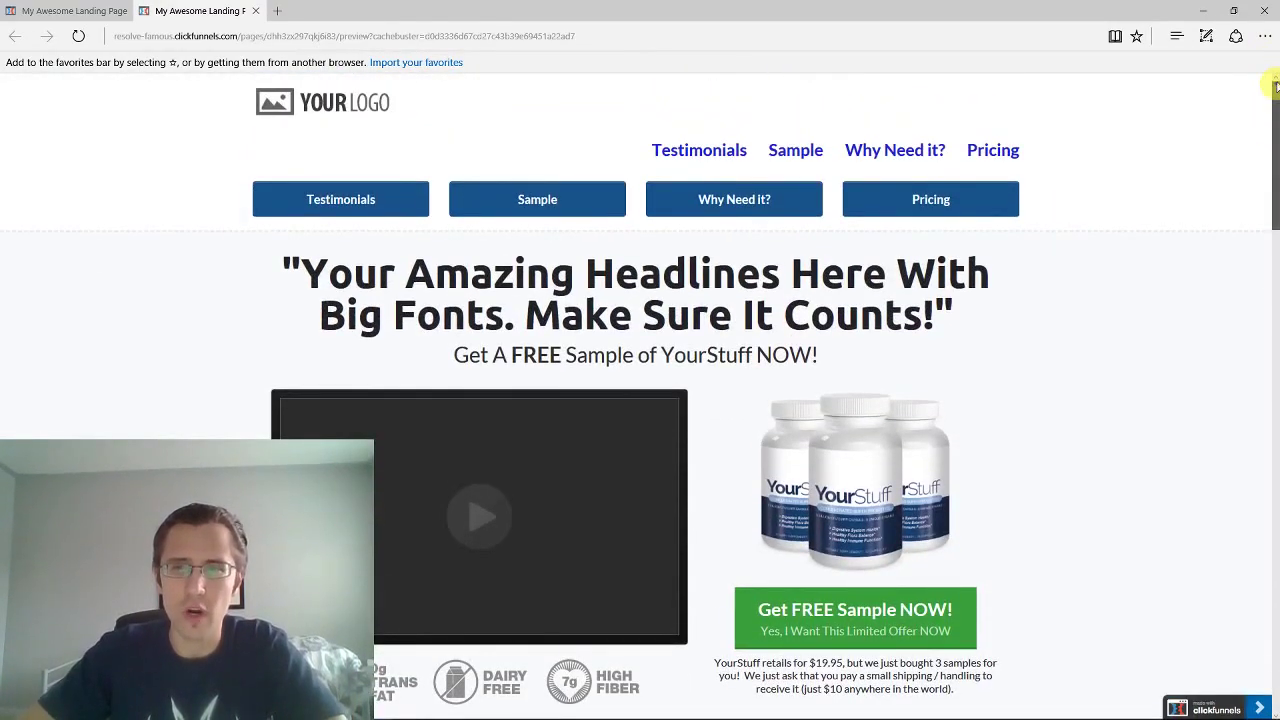
mouse_move(1276, 138)
mouse_down()
mouse_move(1275, 152)
mouse_move(1276, 135)
mouse_up()
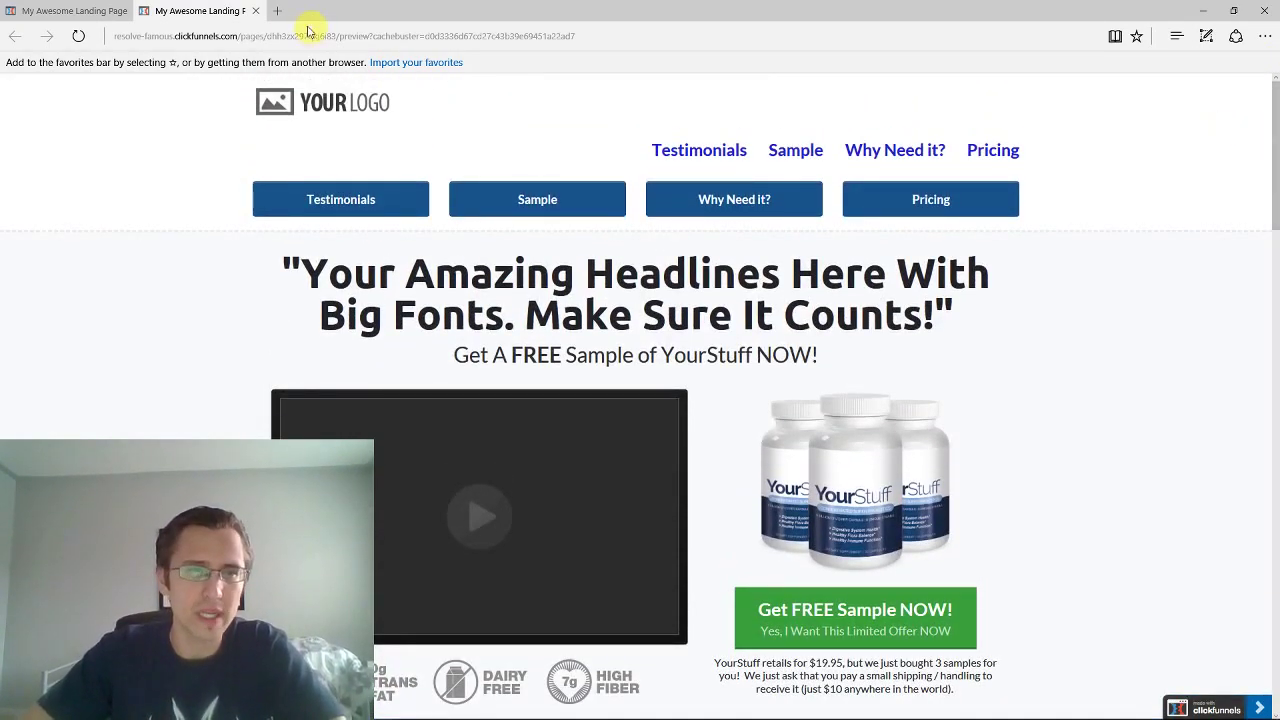
click(257, 12)
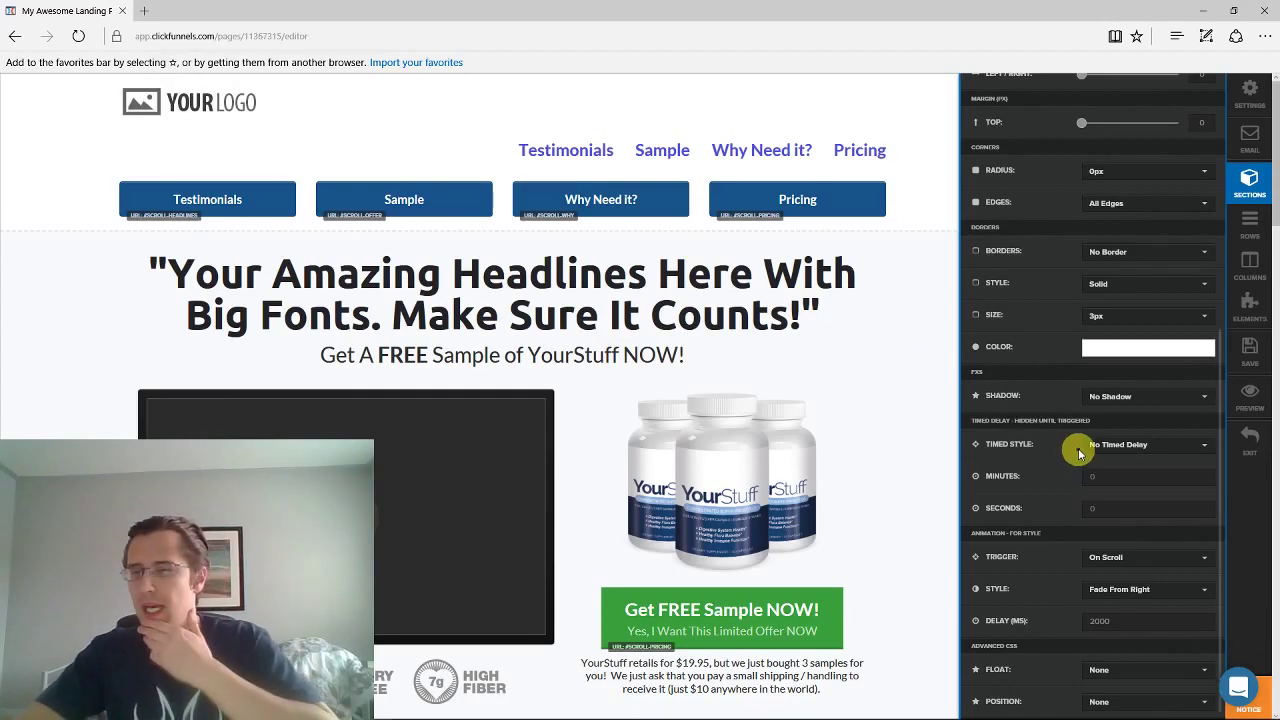
Close the Main Section's settings and go to The Journey headline in the "Why You Need YourStuff" section
click(886, 392)
scroll(1006, 463, down, 5)
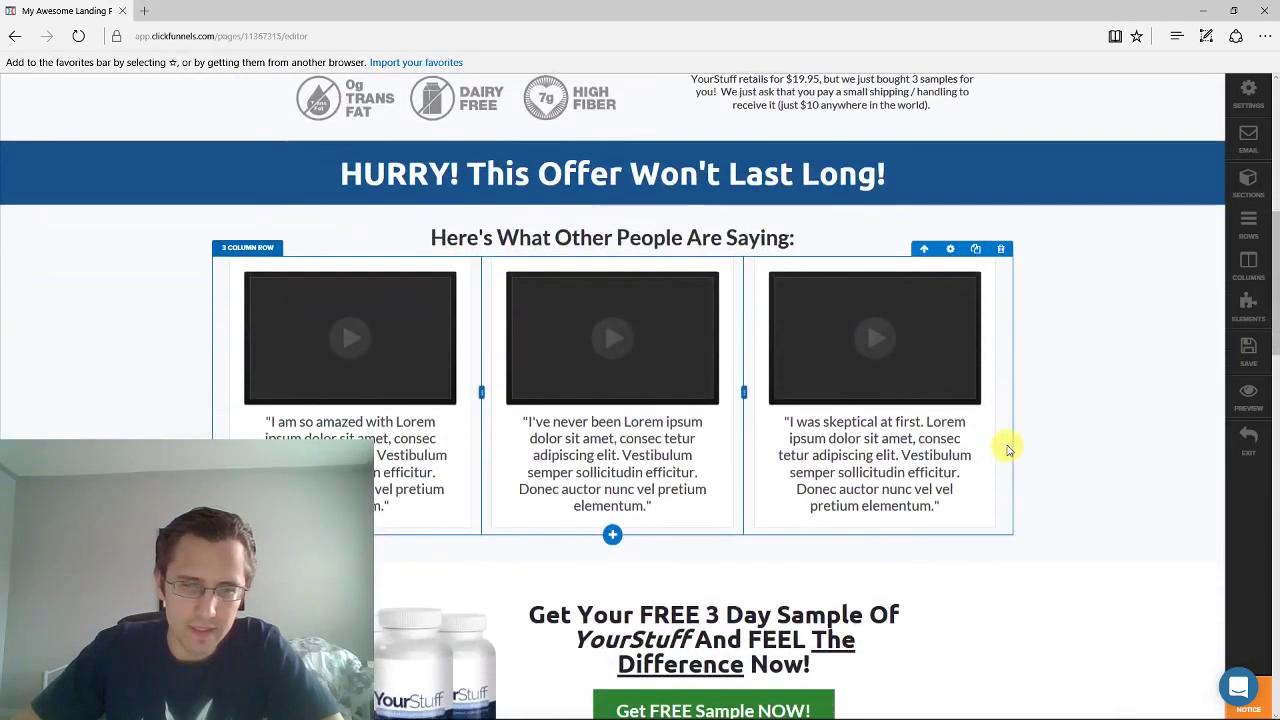
scroll(817, 360, down, 4)
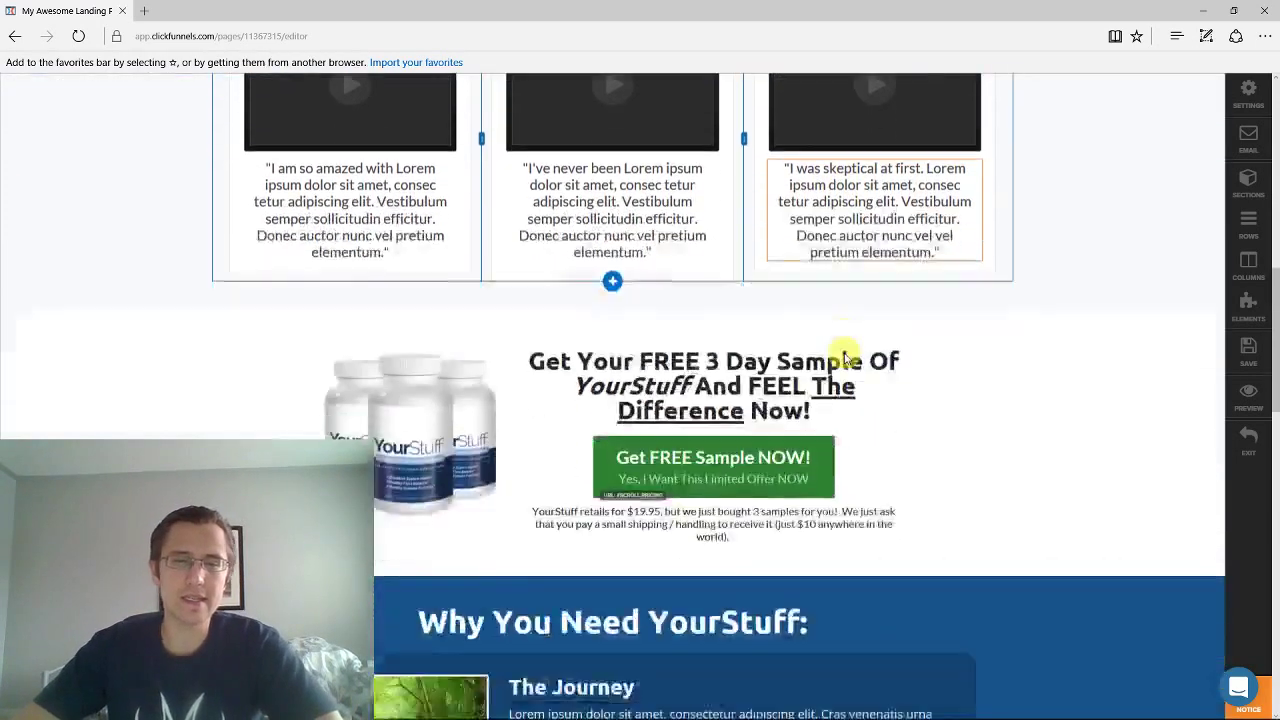
scroll(769, 378, down, 4)
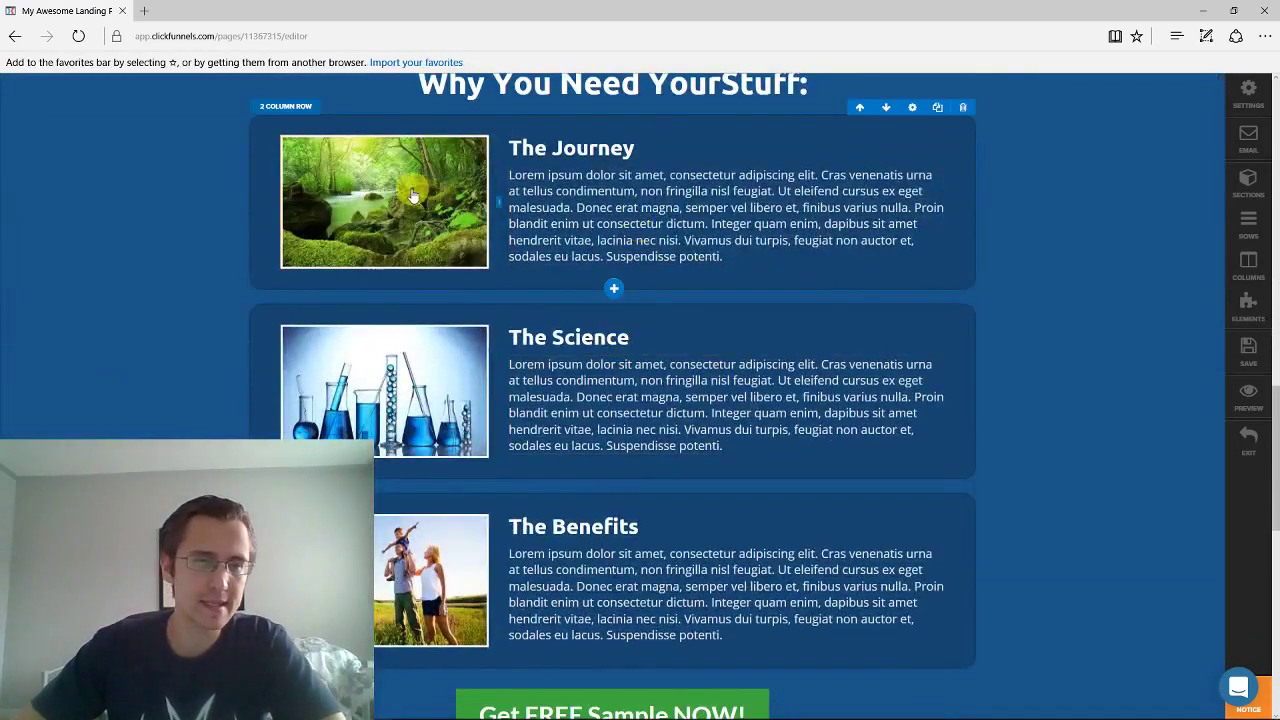
scroll(340, 203, up, 2)
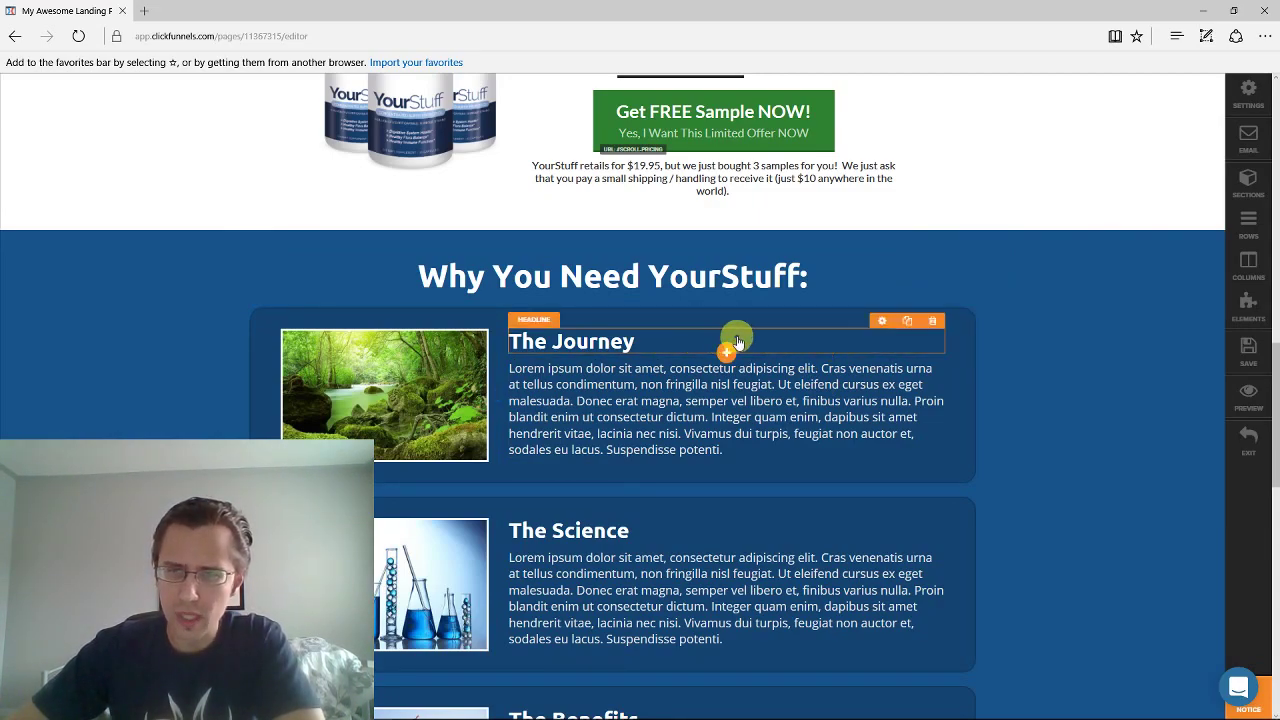
click(881, 325)
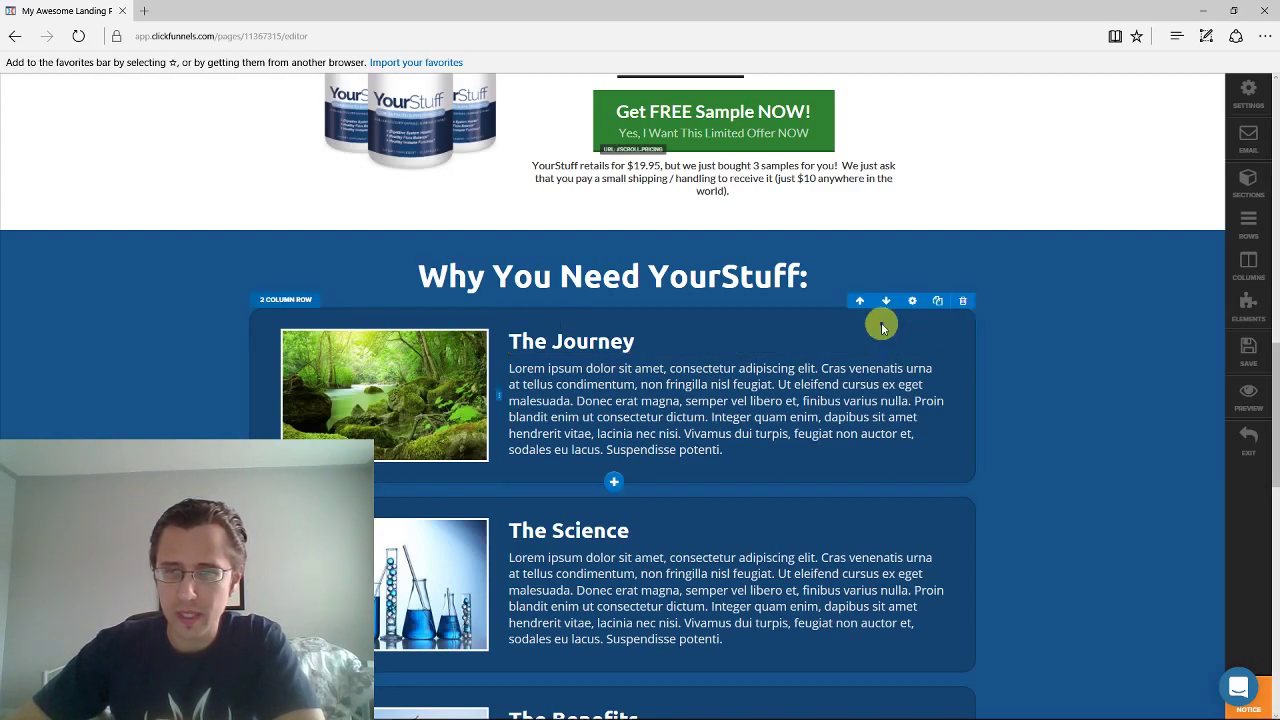
Open the list of page elements and look through it for the entries belonging to the Why section
click(1250, 314)
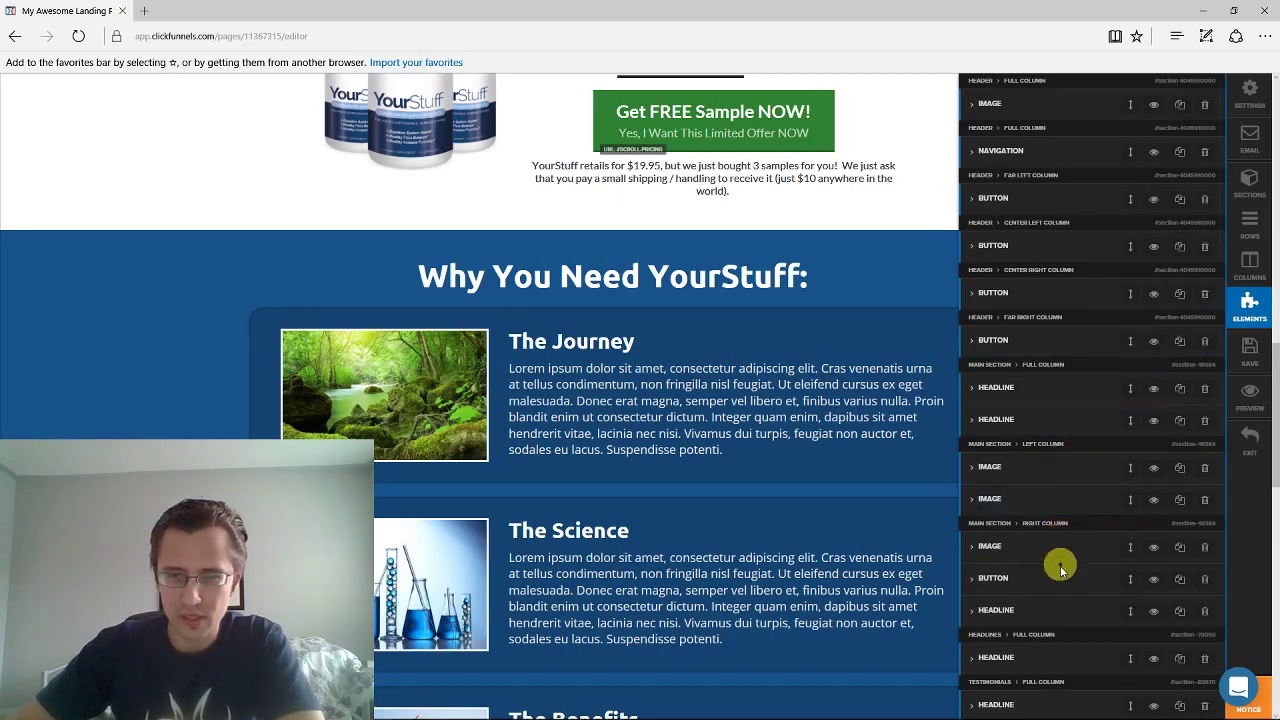
scroll(1055, 645, down, 3)
click(1055, 645)
scroll(1057, 643, down, 5)
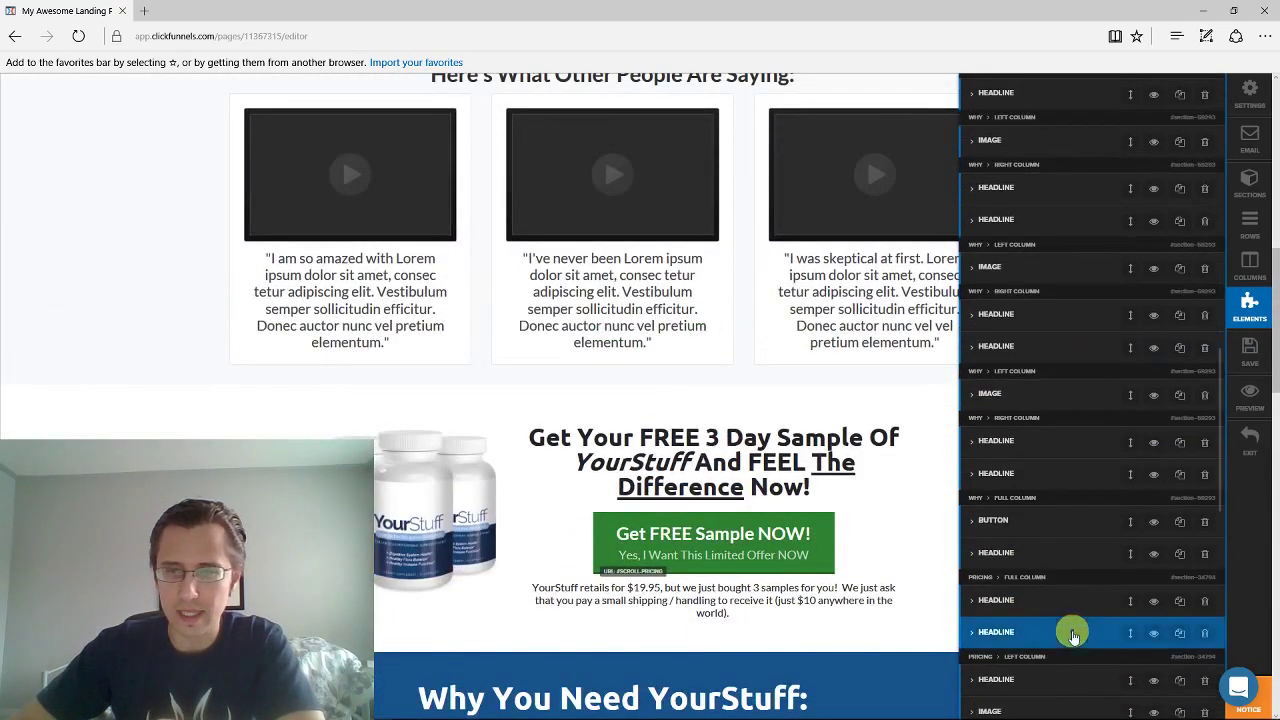
scroll(710, 620, down, 5)
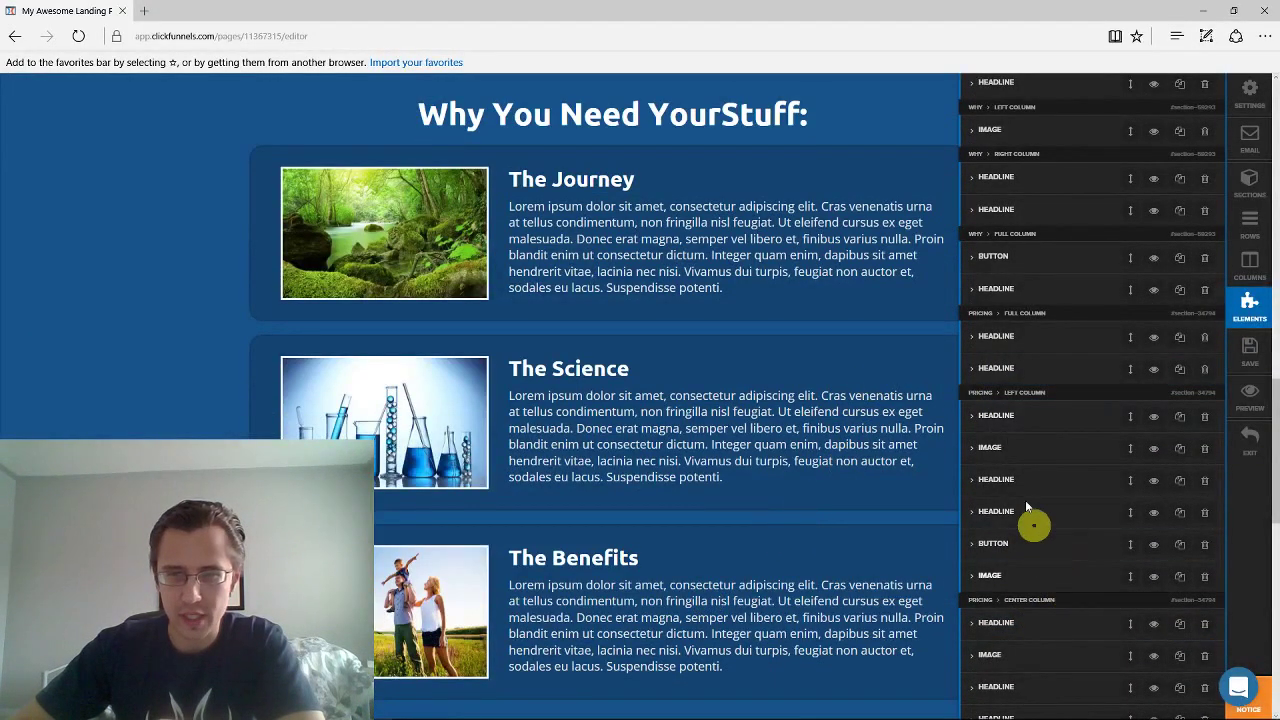
scroll(1038, 660, down, 3)
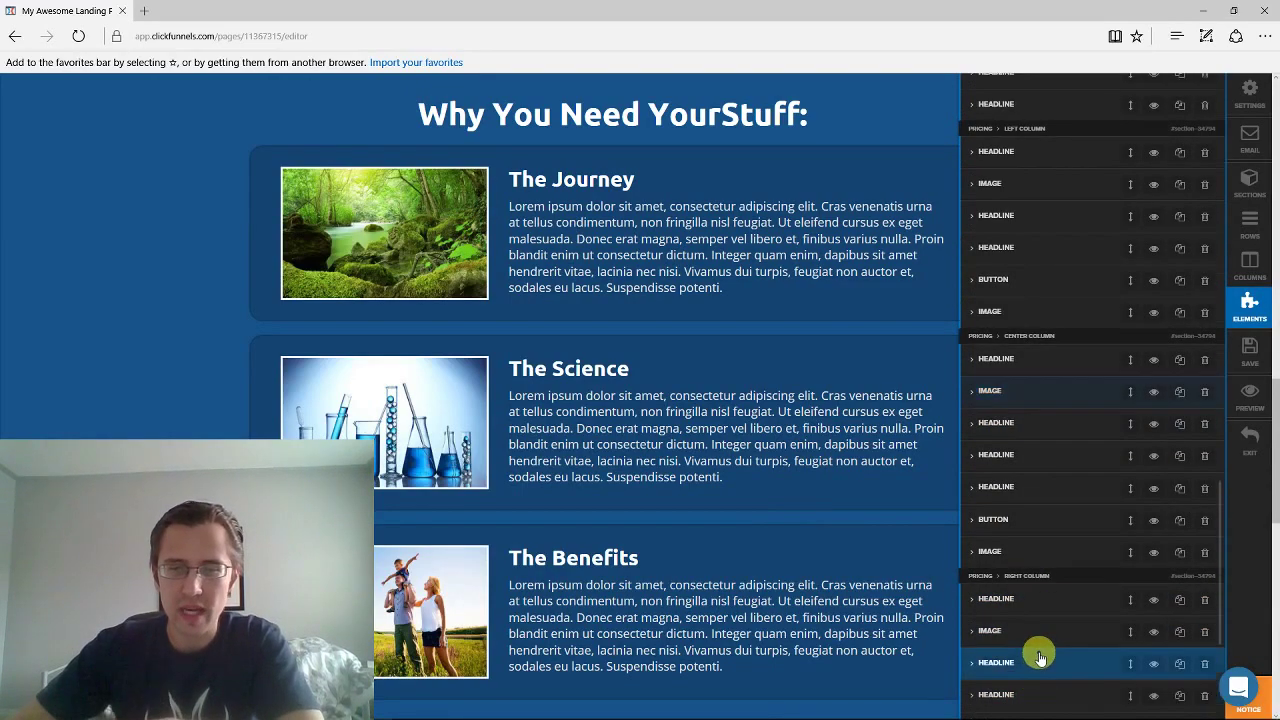
scroll(1040, 657, down, 3)
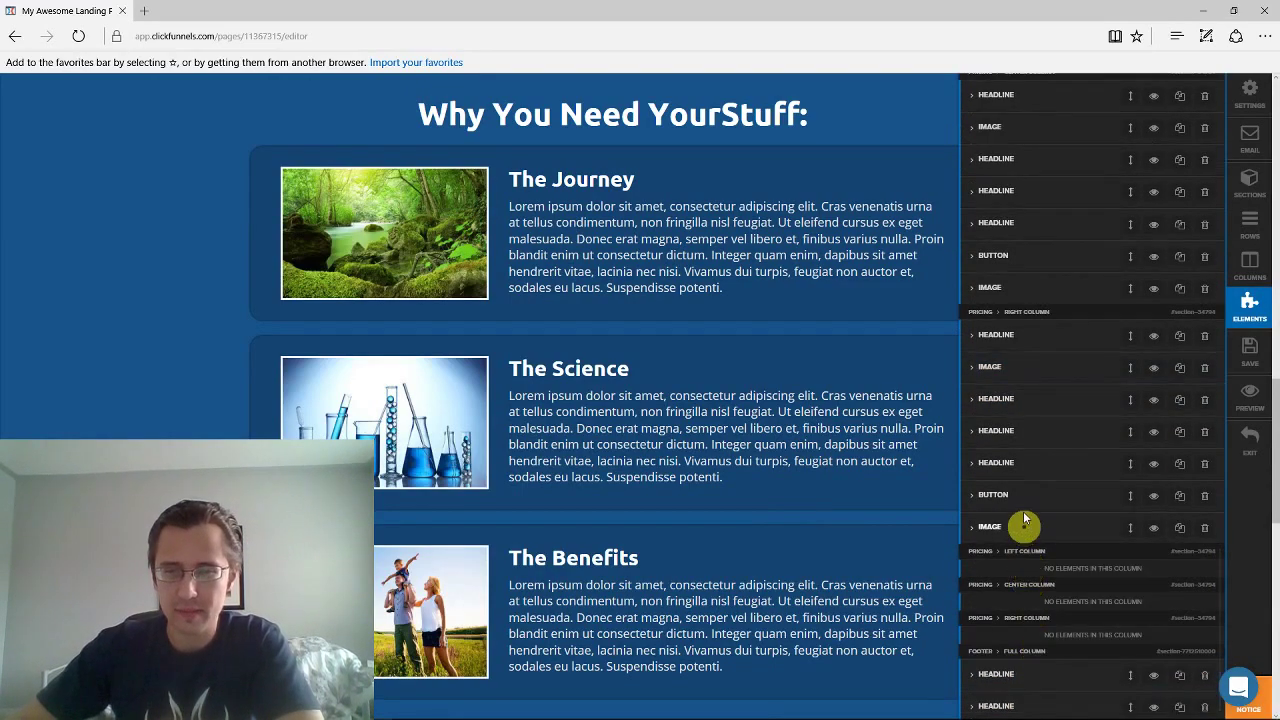
click(1018, 697)
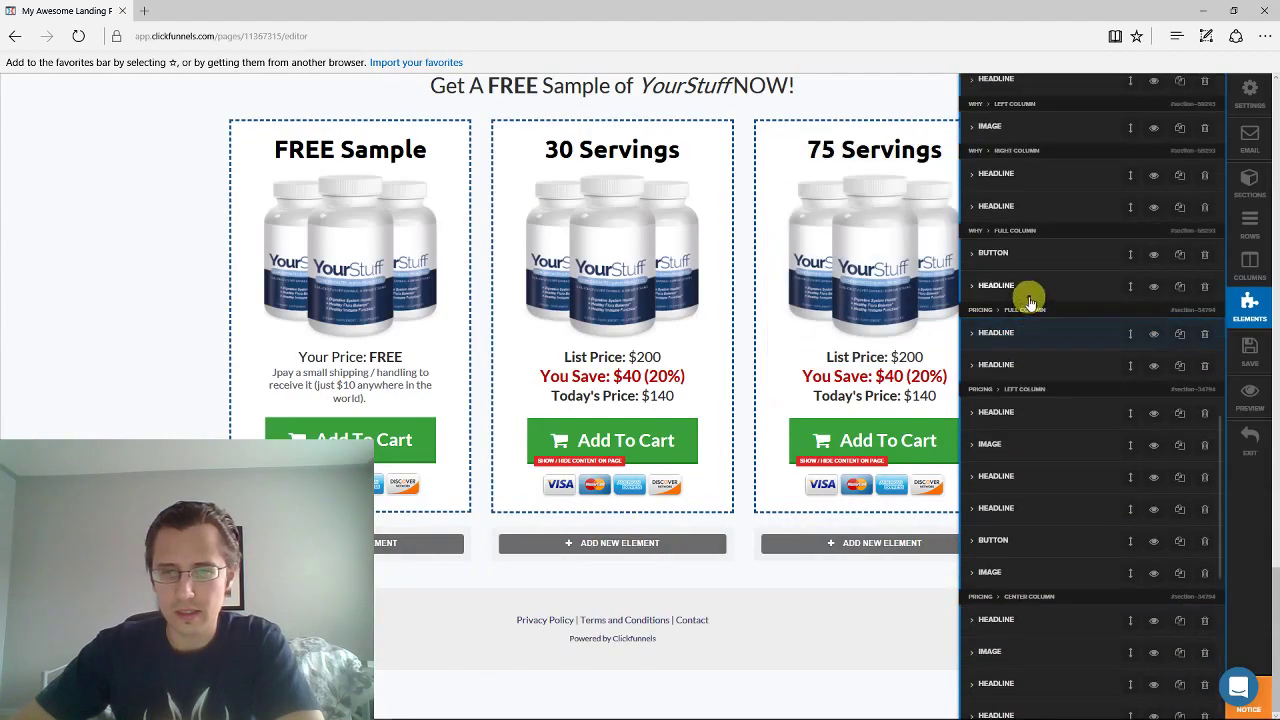
click(1030, 300)
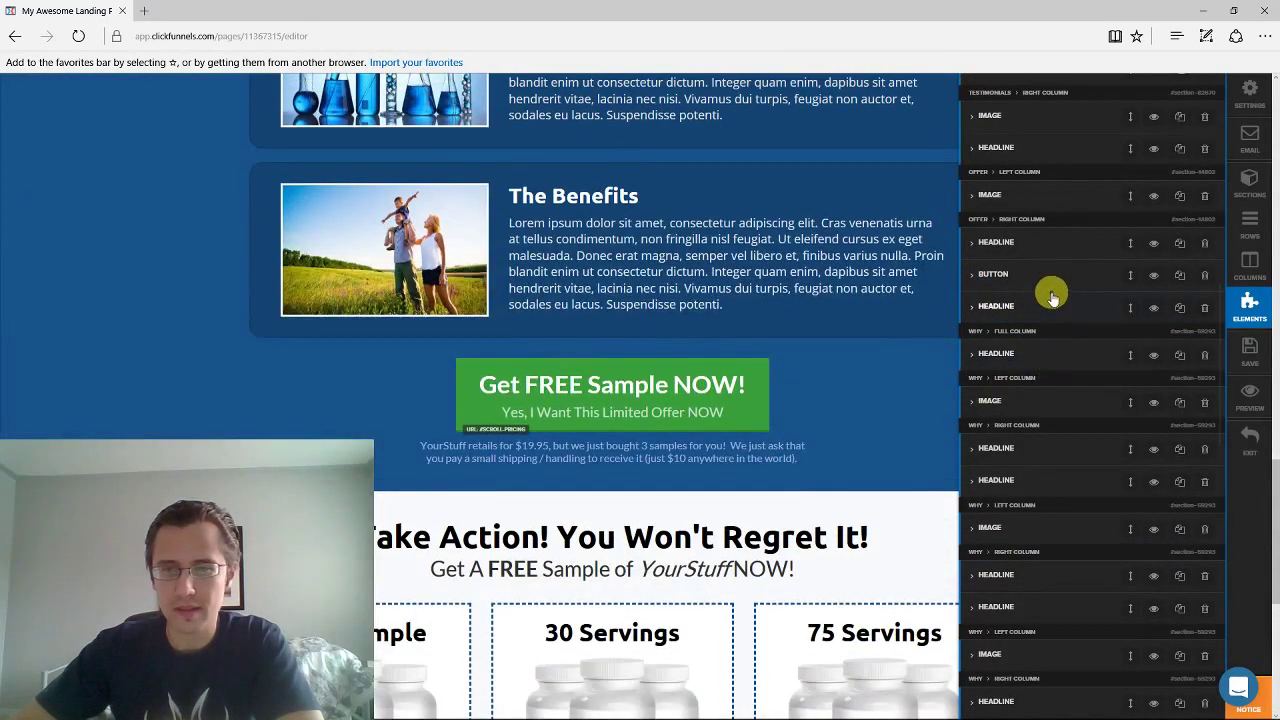
click(1052, 300)
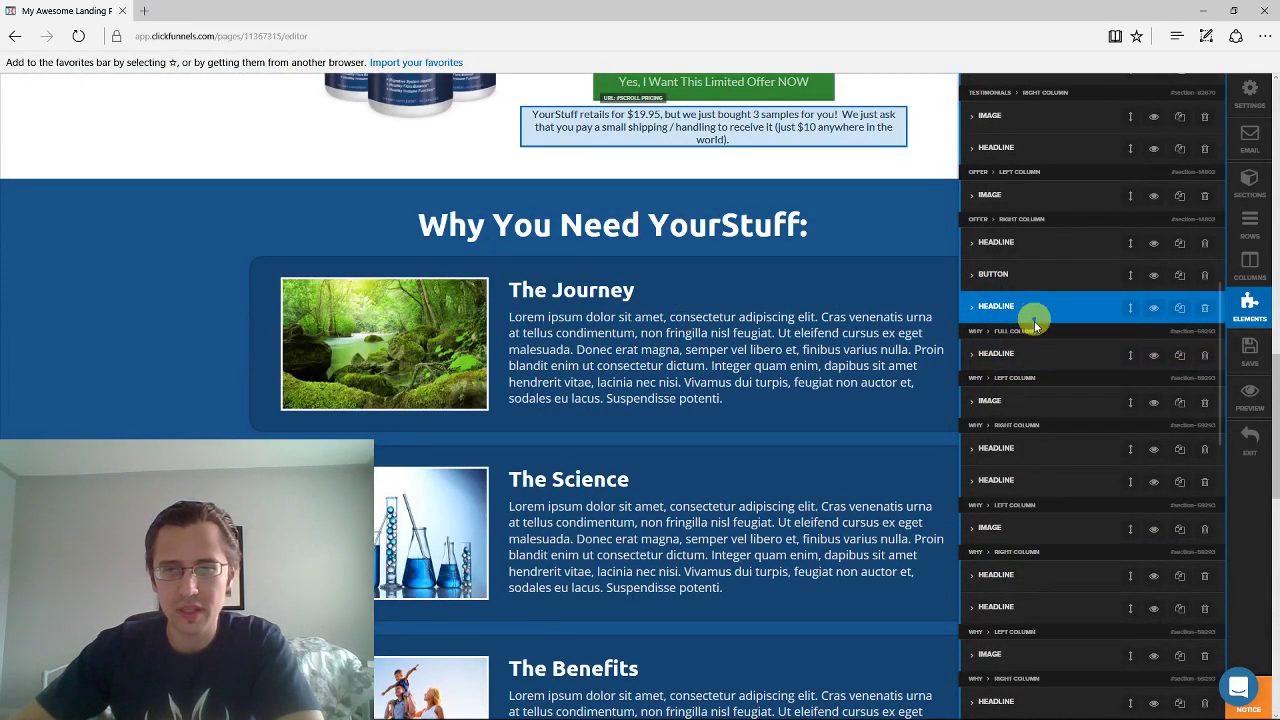
Compare the Why section's element entries with the page and pick the image entry for The Journey
click(1032, 401)
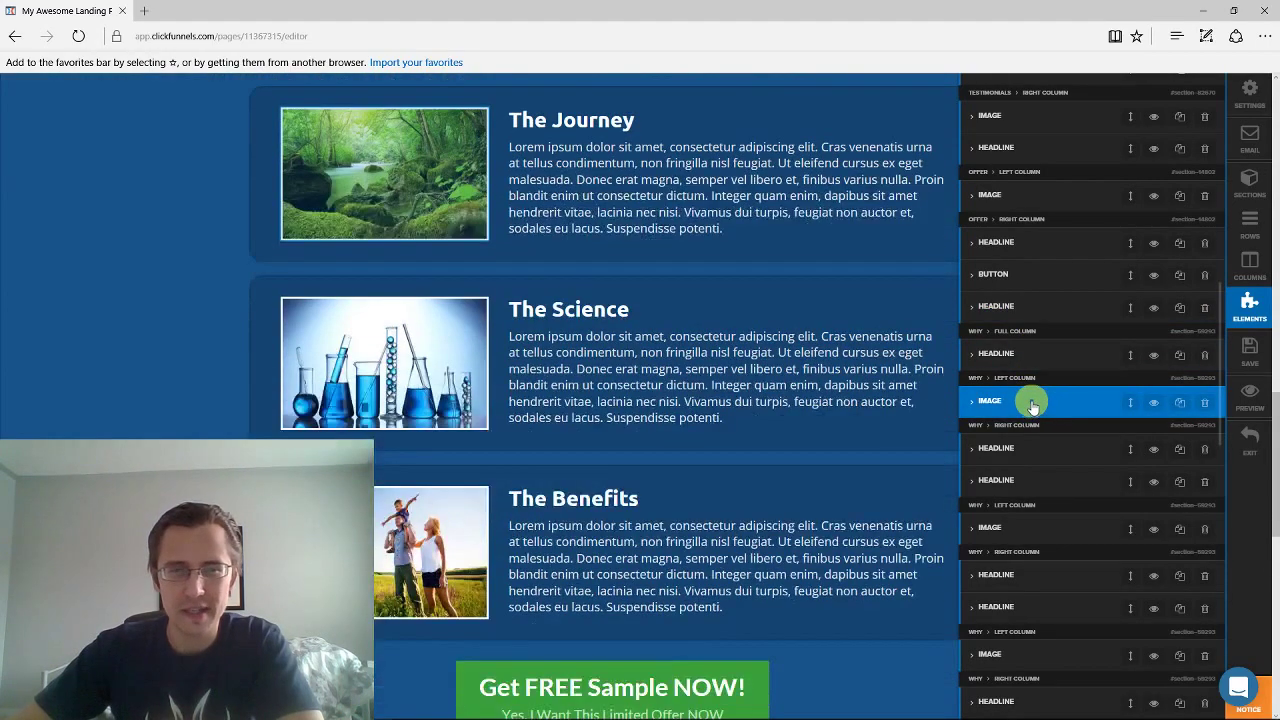
click(1023, 355)
click(1024, 402)
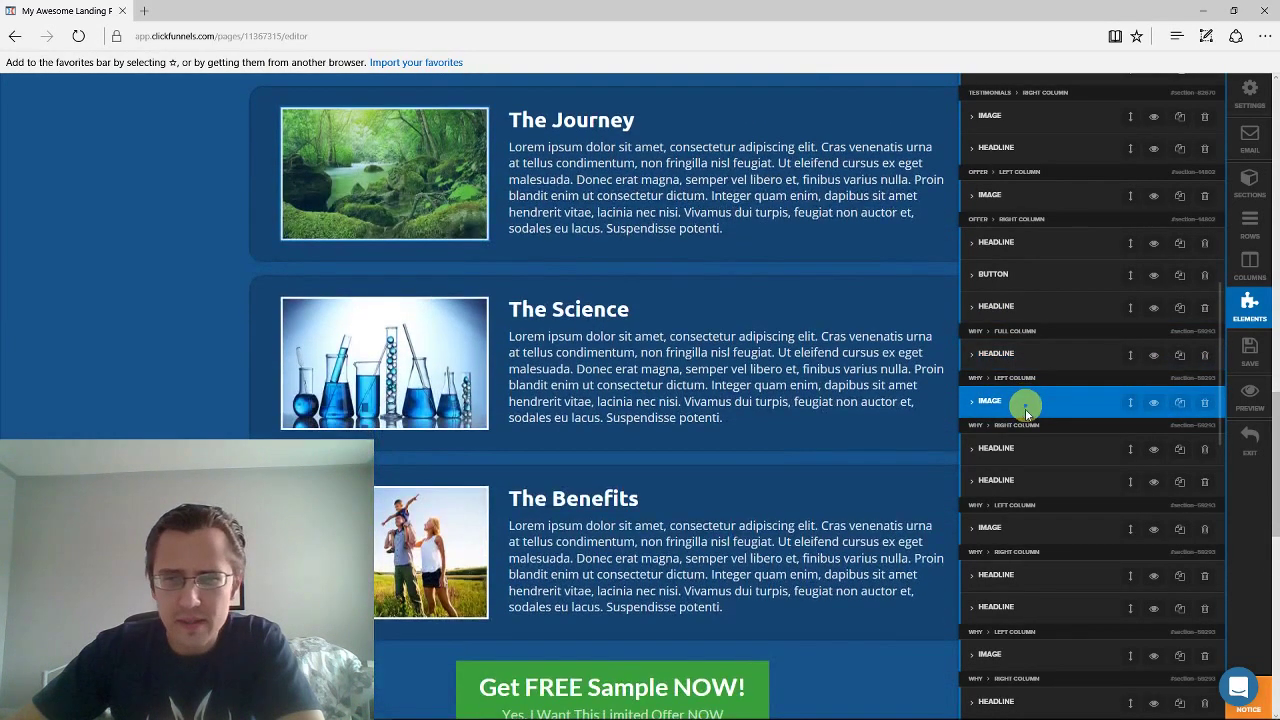
click(1015, 452)
click(1015, 480)
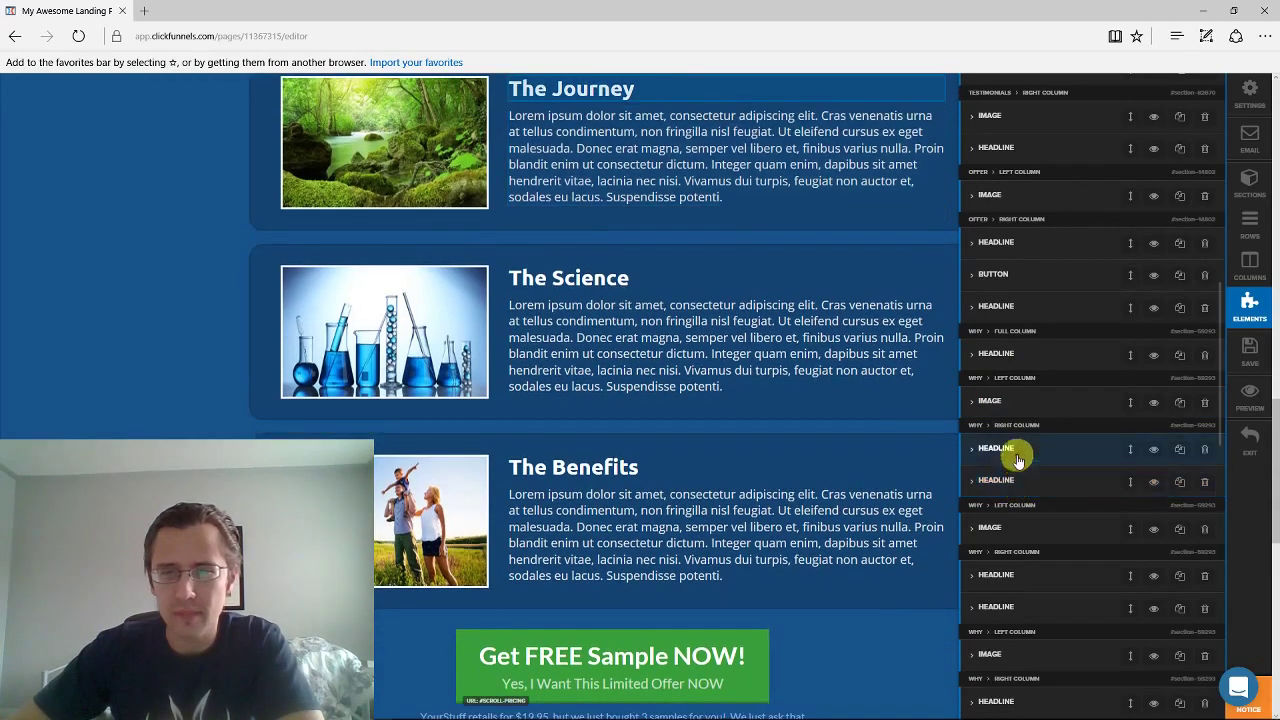
click(1019, 403)
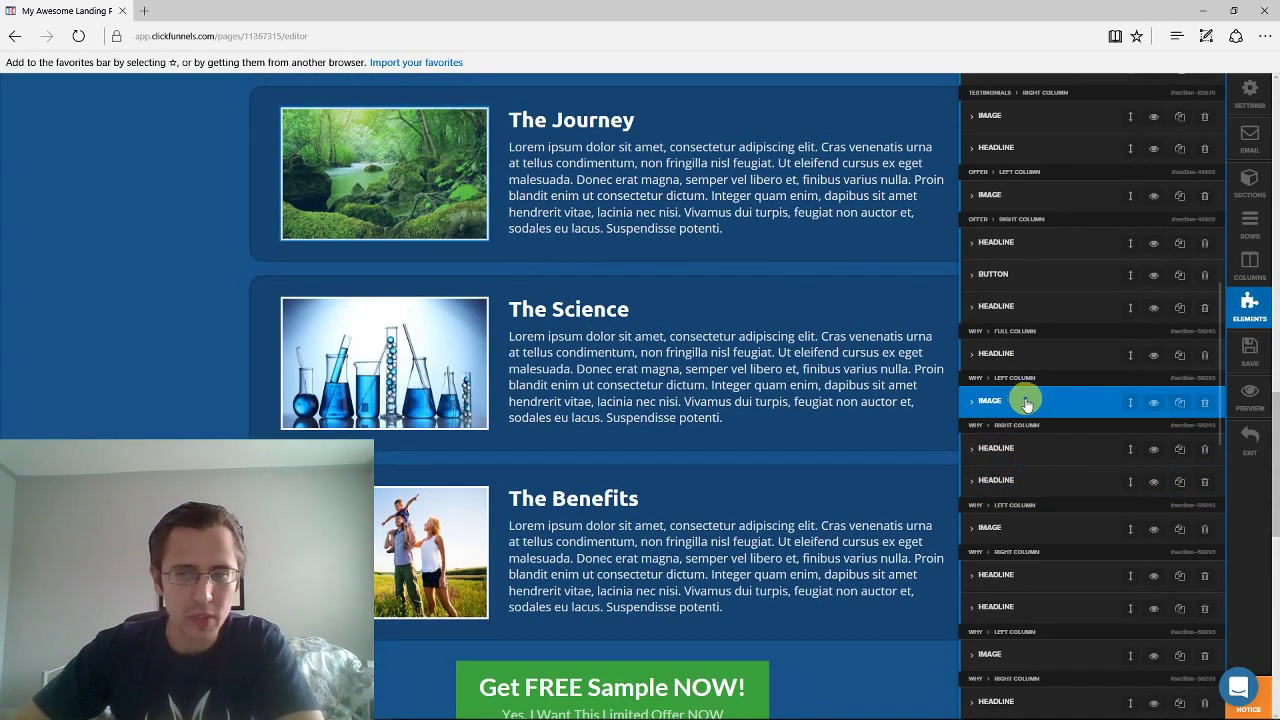
In The Journey image's settings, set the animation trigger to On Scroll and the style to Fade From Left
click(1025, 402)
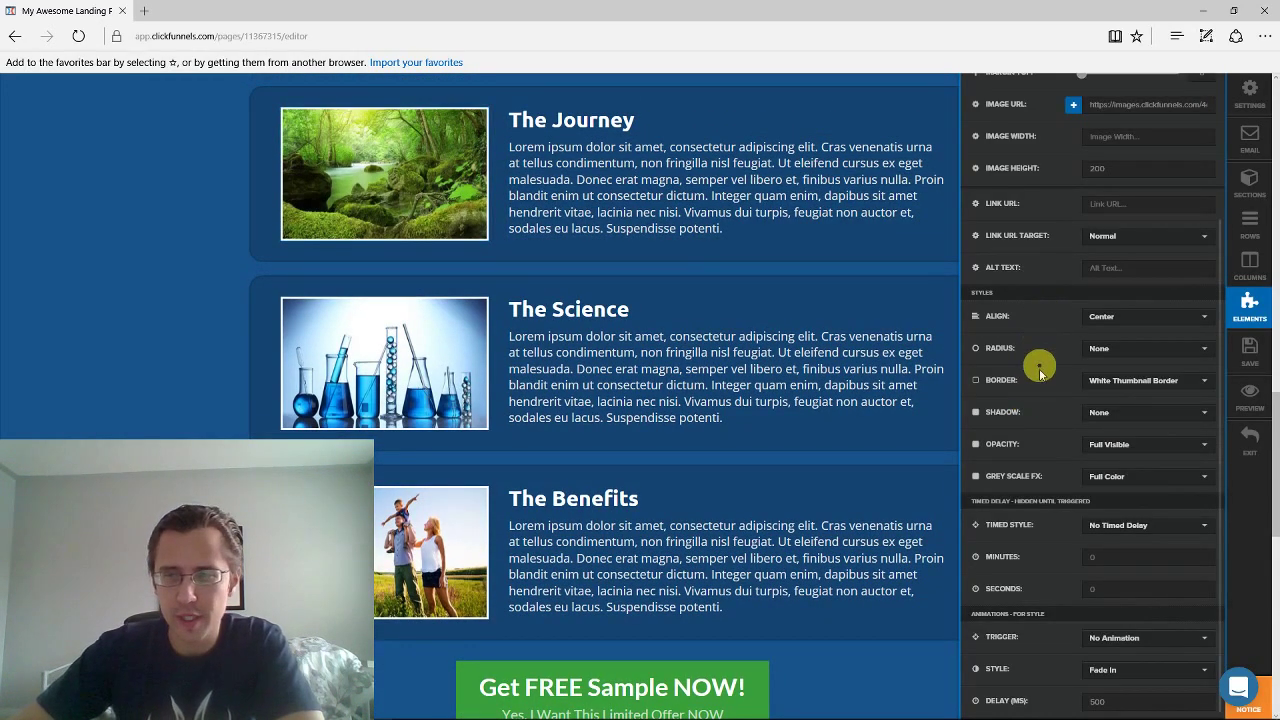
scroll(800, 423, up, 4)
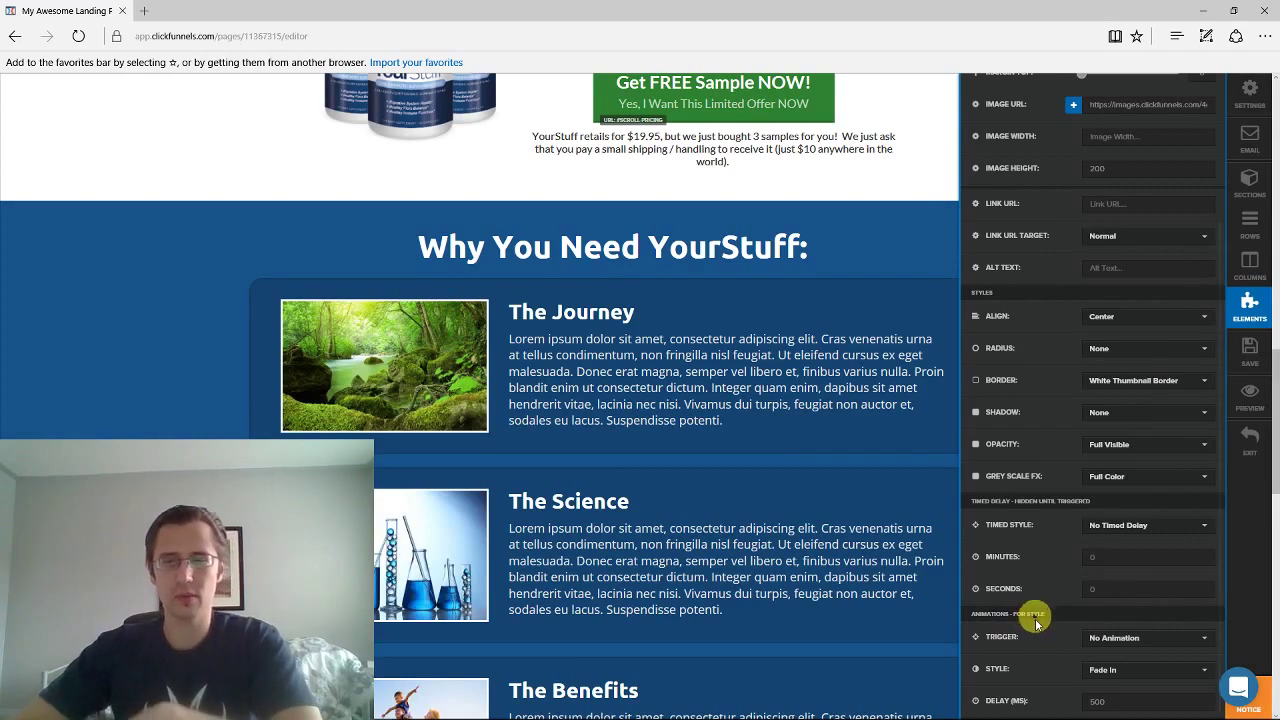
click(1110, 637)
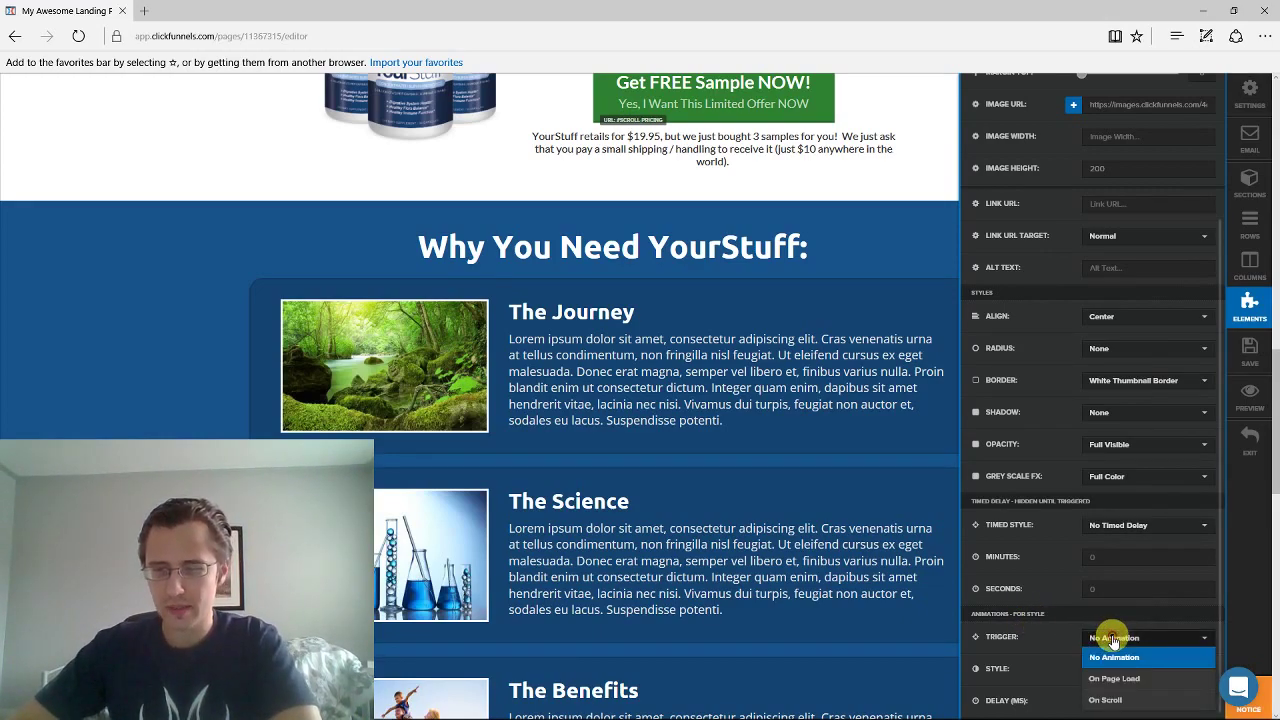
click(1110, 700)
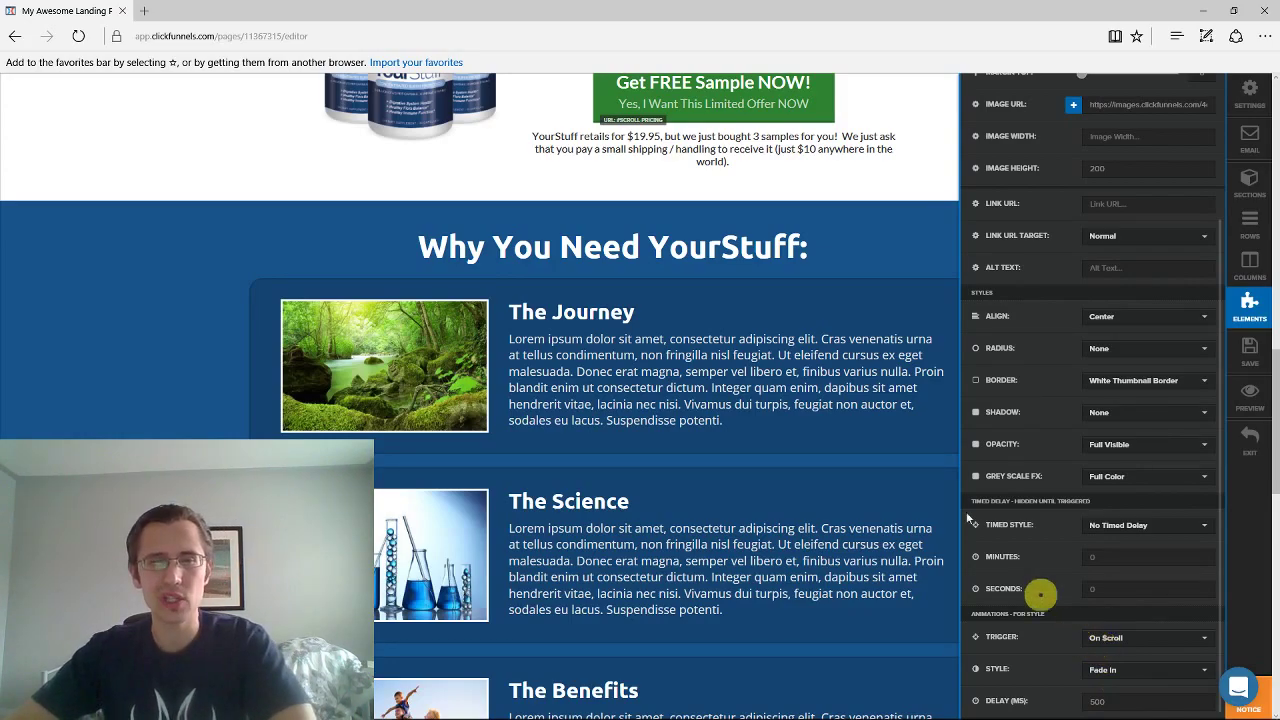
scroll(770, 430, up, 10)
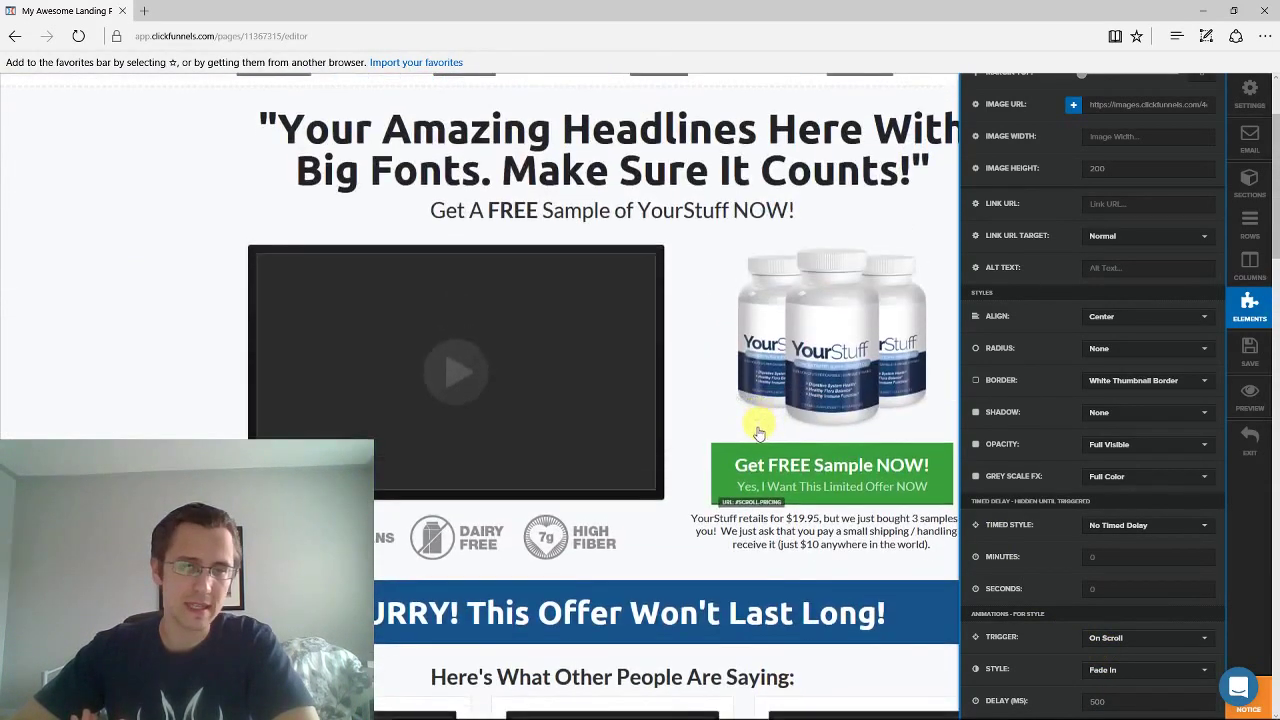
scroll(758, 432, down, 10)
scroll(757, 437, down, 1)
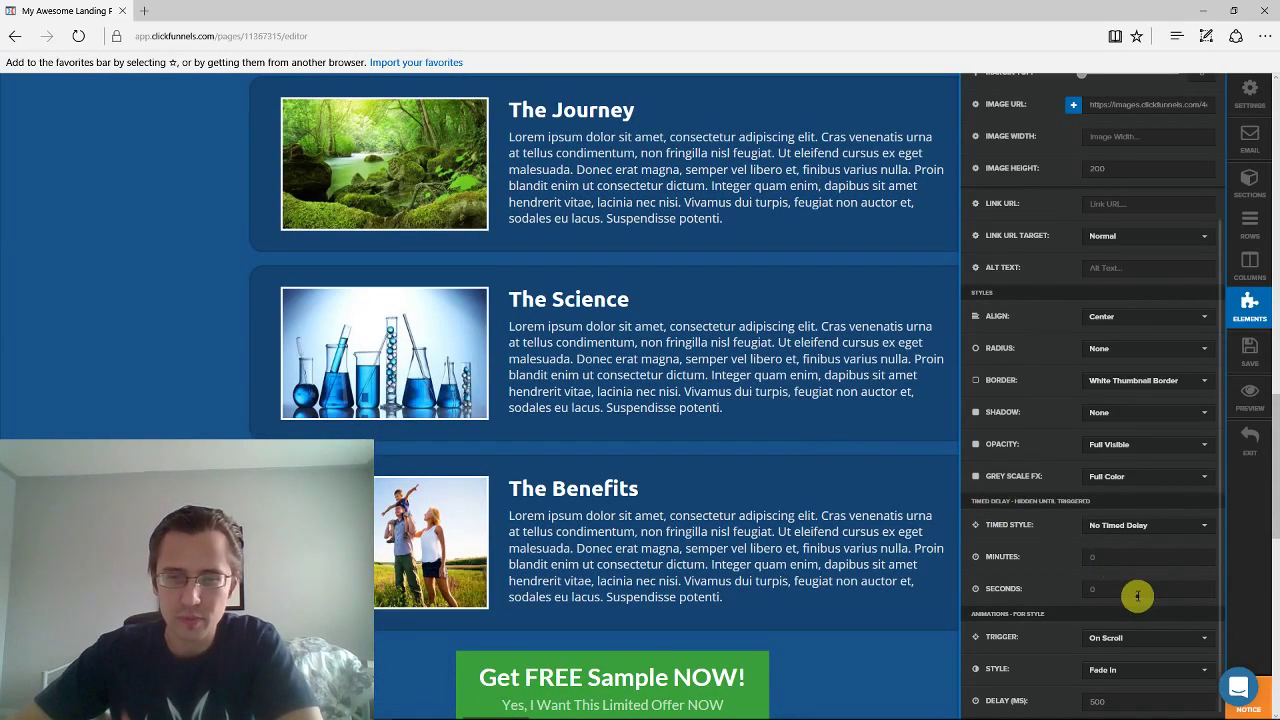
click(1115, 672)
click(1119, 587)
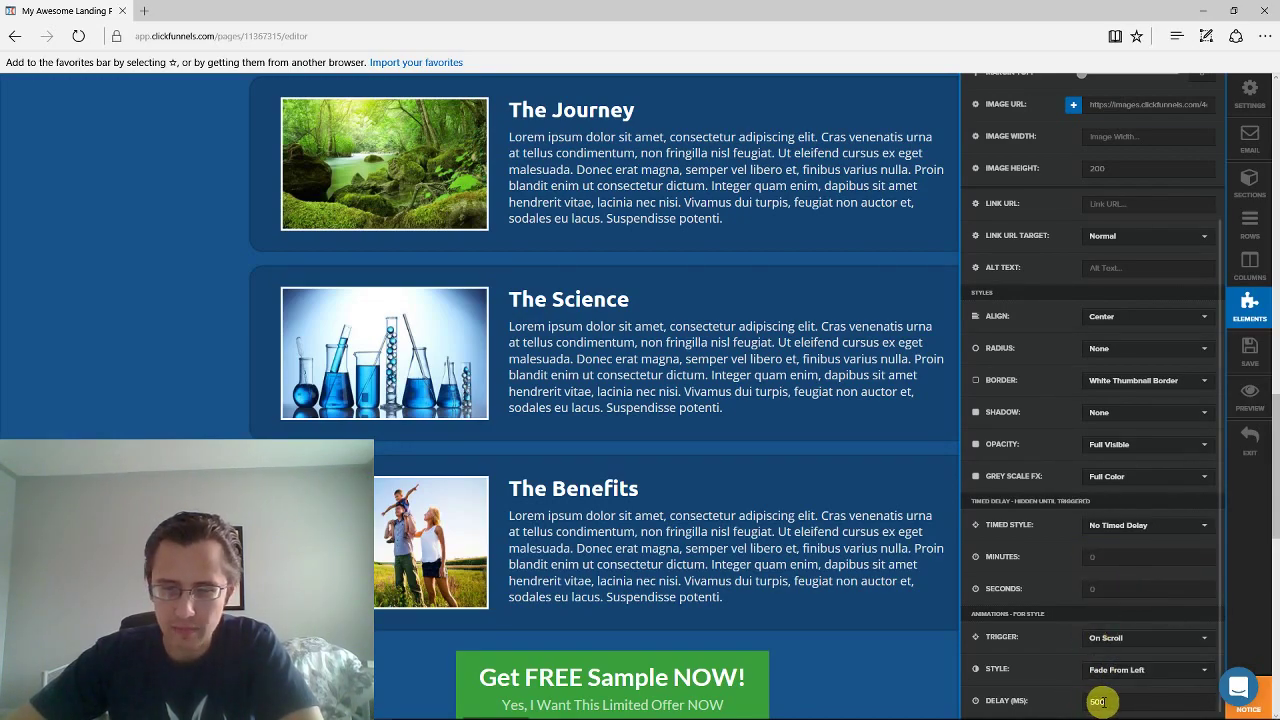
Look over the page between the testimonials and the Why section to examine where The Journey image comes into view while scrolling
scroll(814, 486, up, 2)
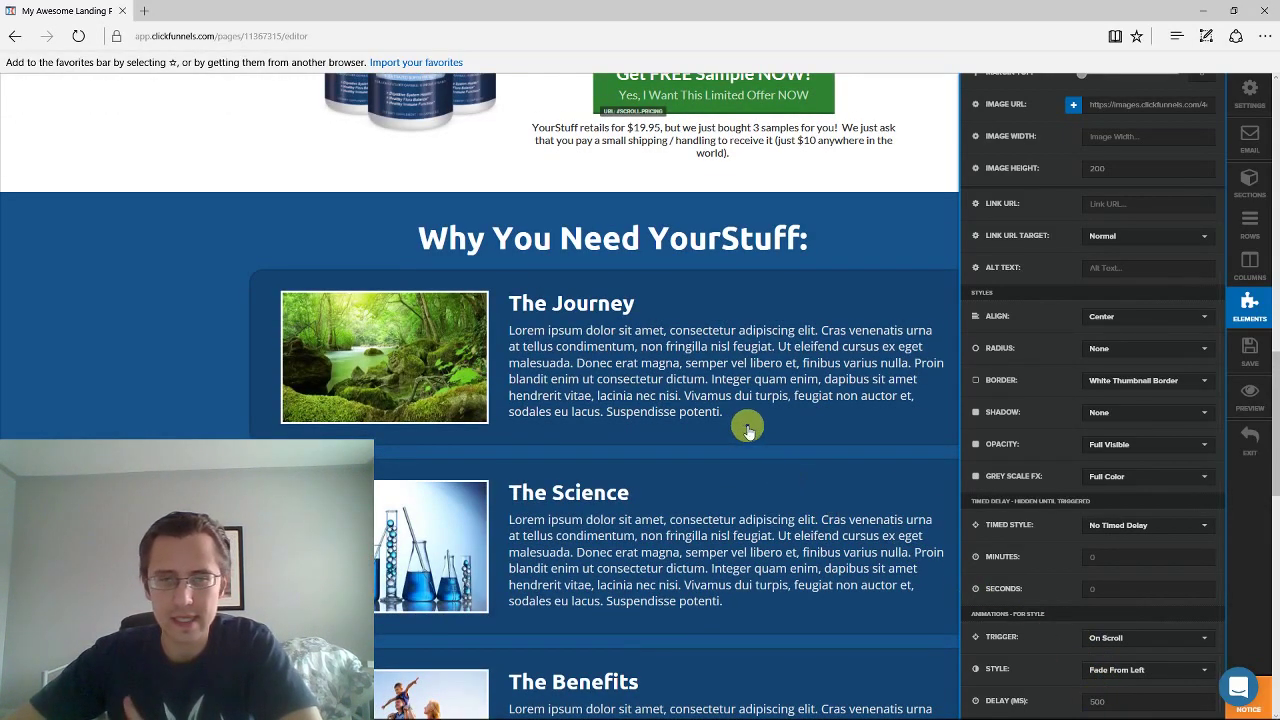
scroll(749, 429, up, 4)
scroll(725, 490, up, 2)
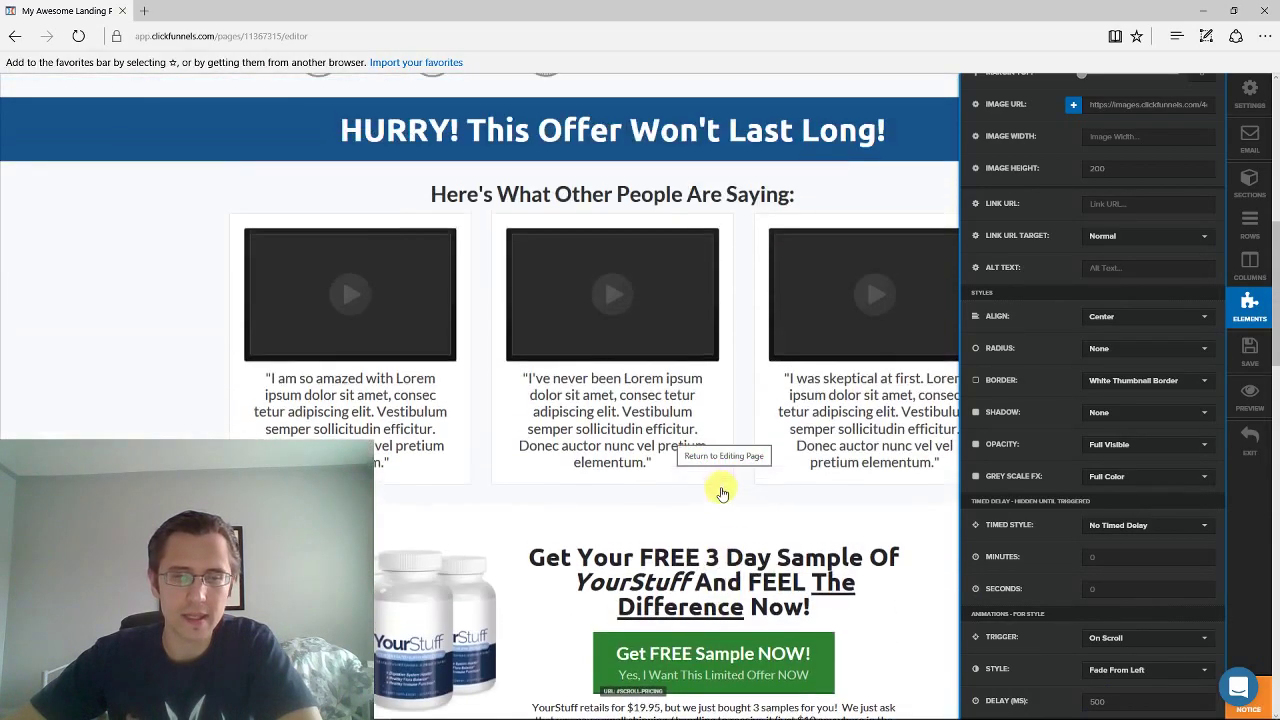
scroll(716, 486, up, 2)
scroll(712, 480, down, 5)
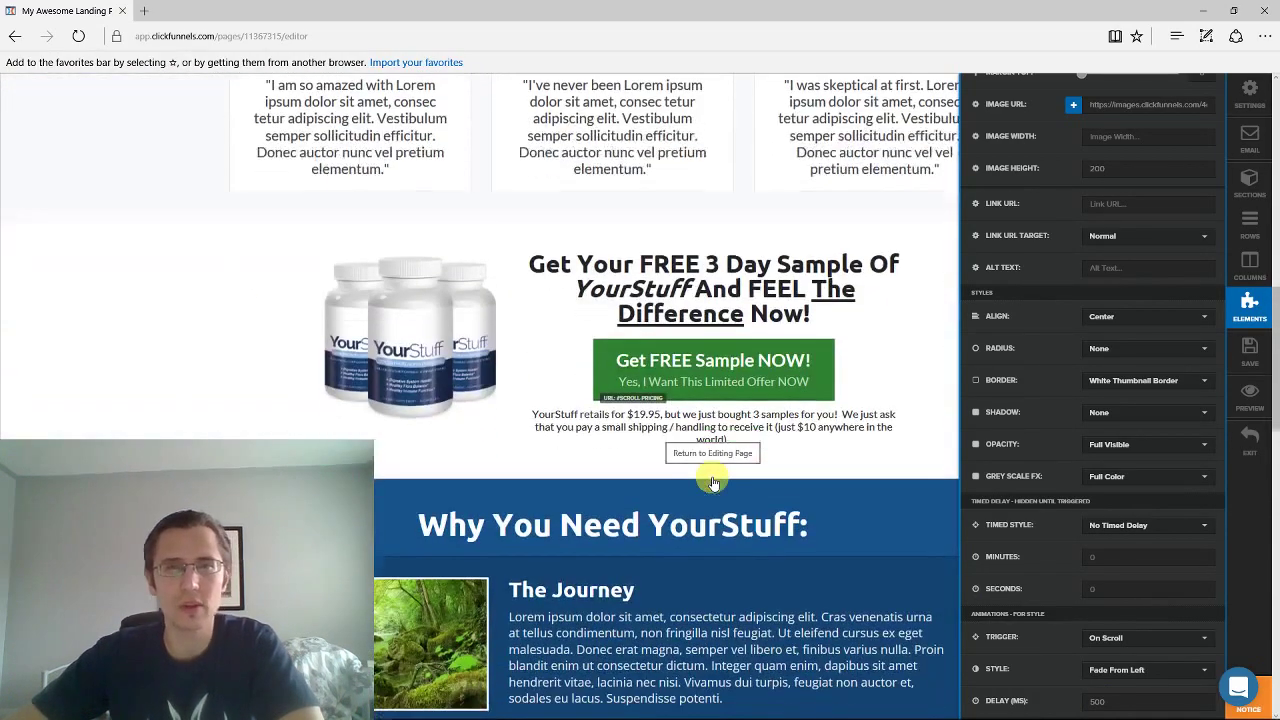
scroll(725, 470, down, 2)
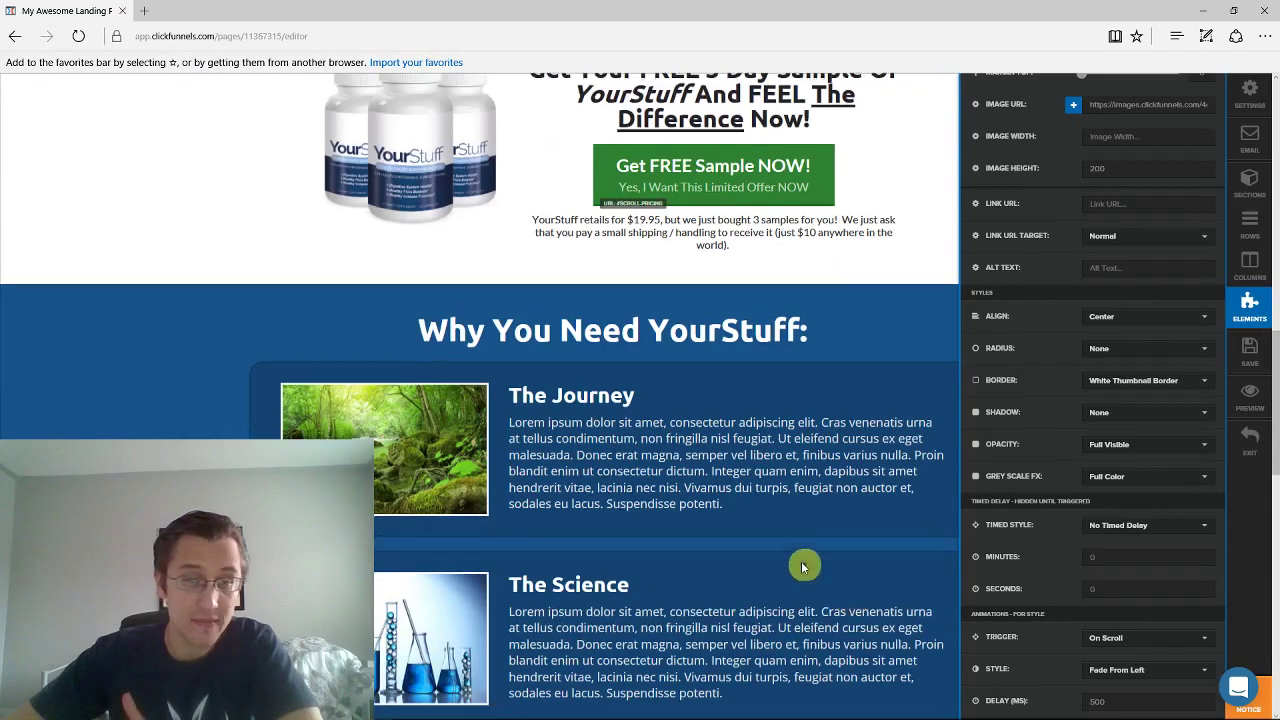
scroll(723, 434, up, 5)
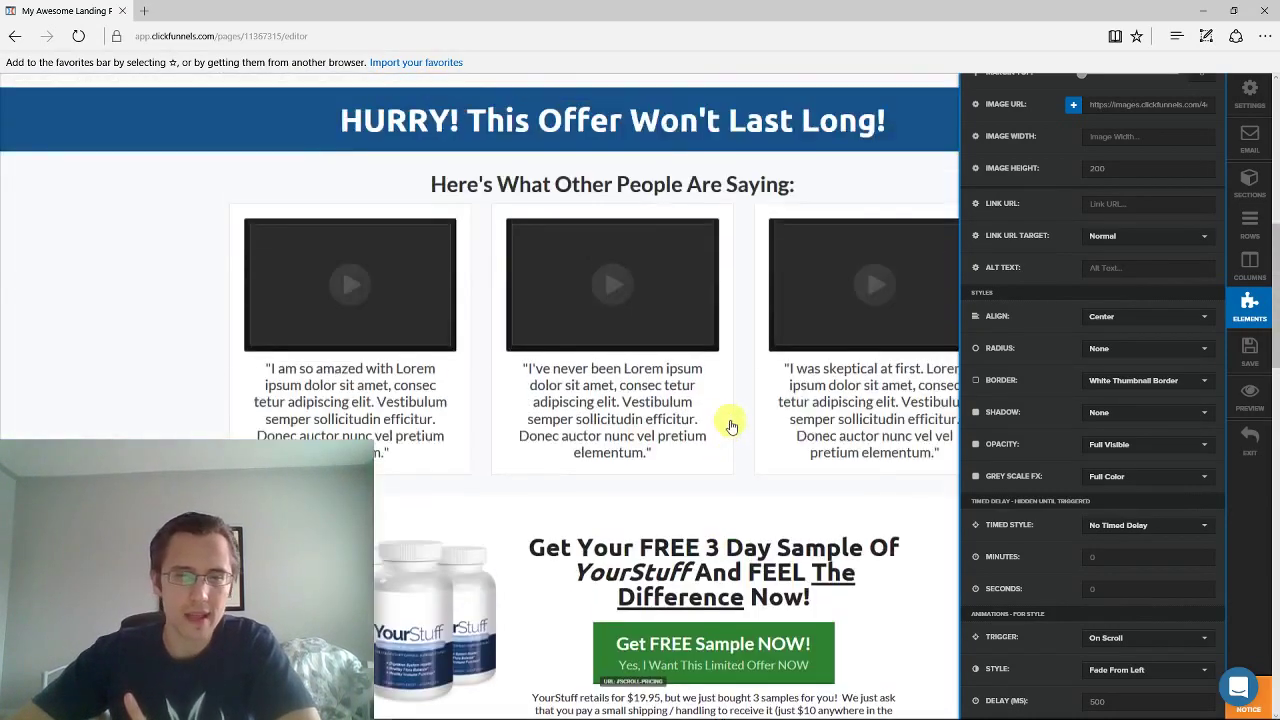
scroll(729, 423, down, 3)
scroll(731, 426, down, 1)
scroll(725, 428, down, 2)
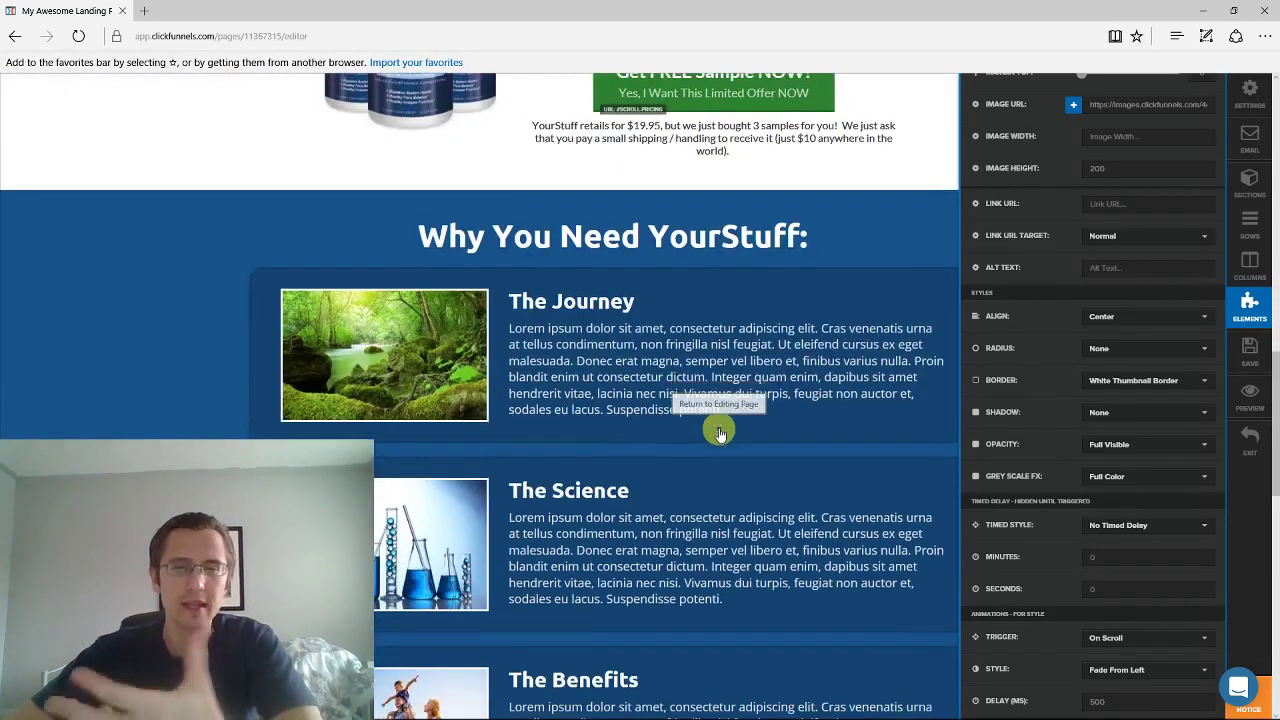
scroll(713, 440, up, 1)
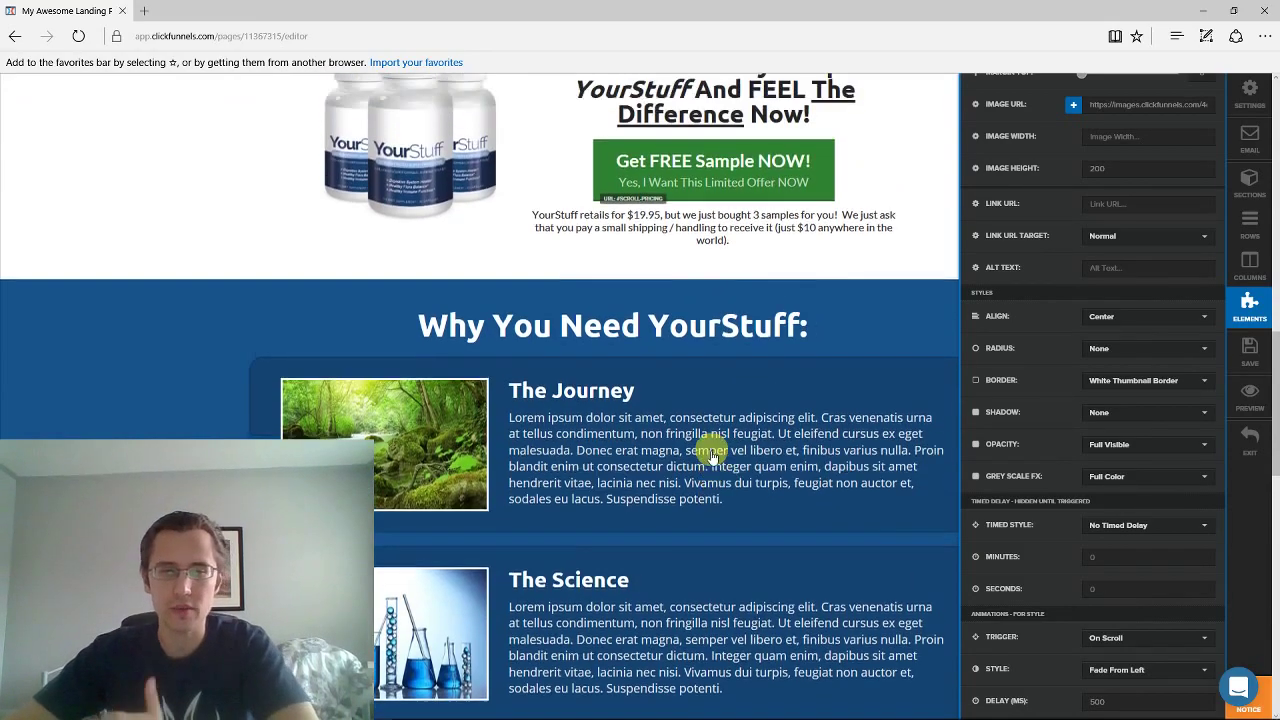
scroll(782, 472, up, 1)
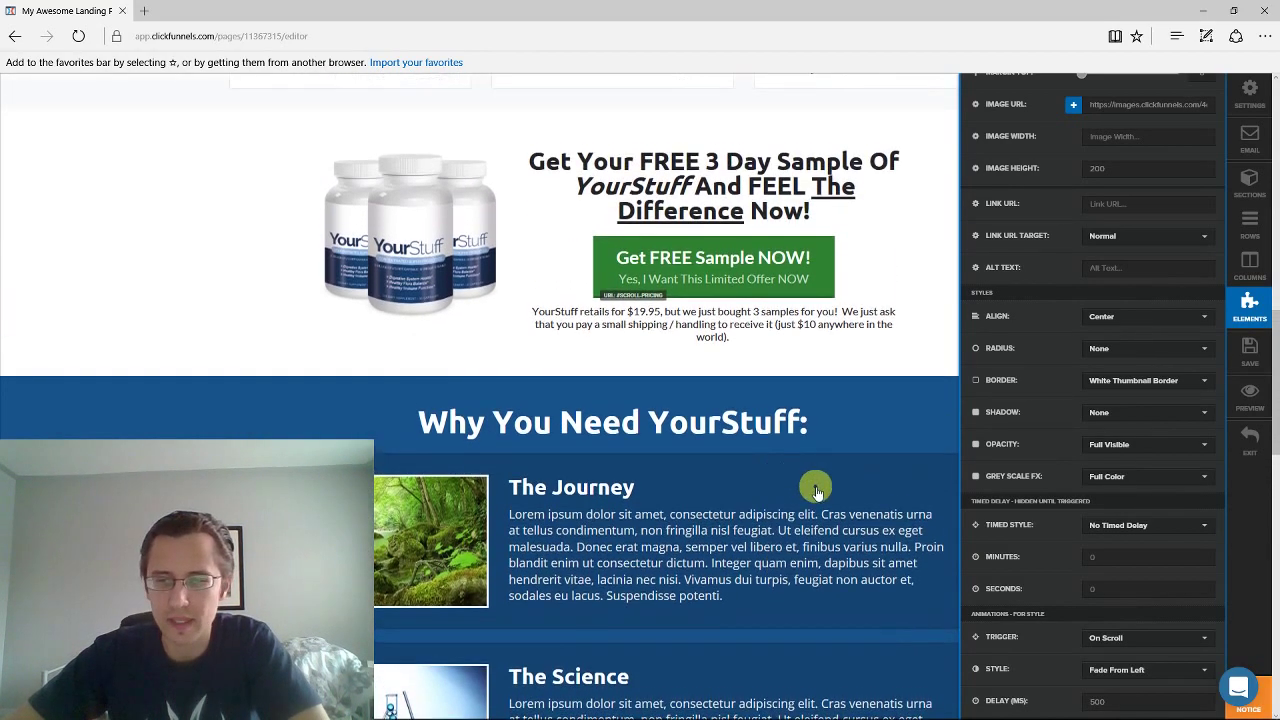
Set The Journey image's animation delay to 0 ms, save the page and close the image's settings
scroll(814, 486, down, 1)
text(0)
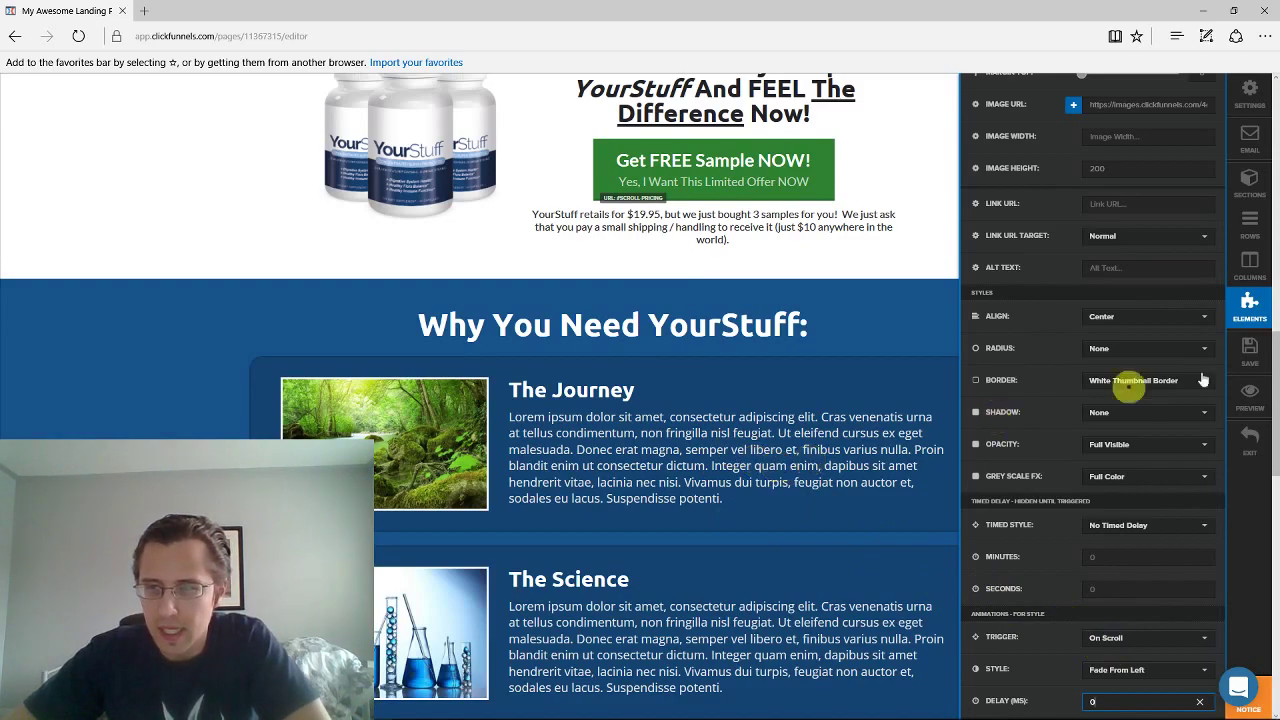
click(1249, 350)
click(890, 413)
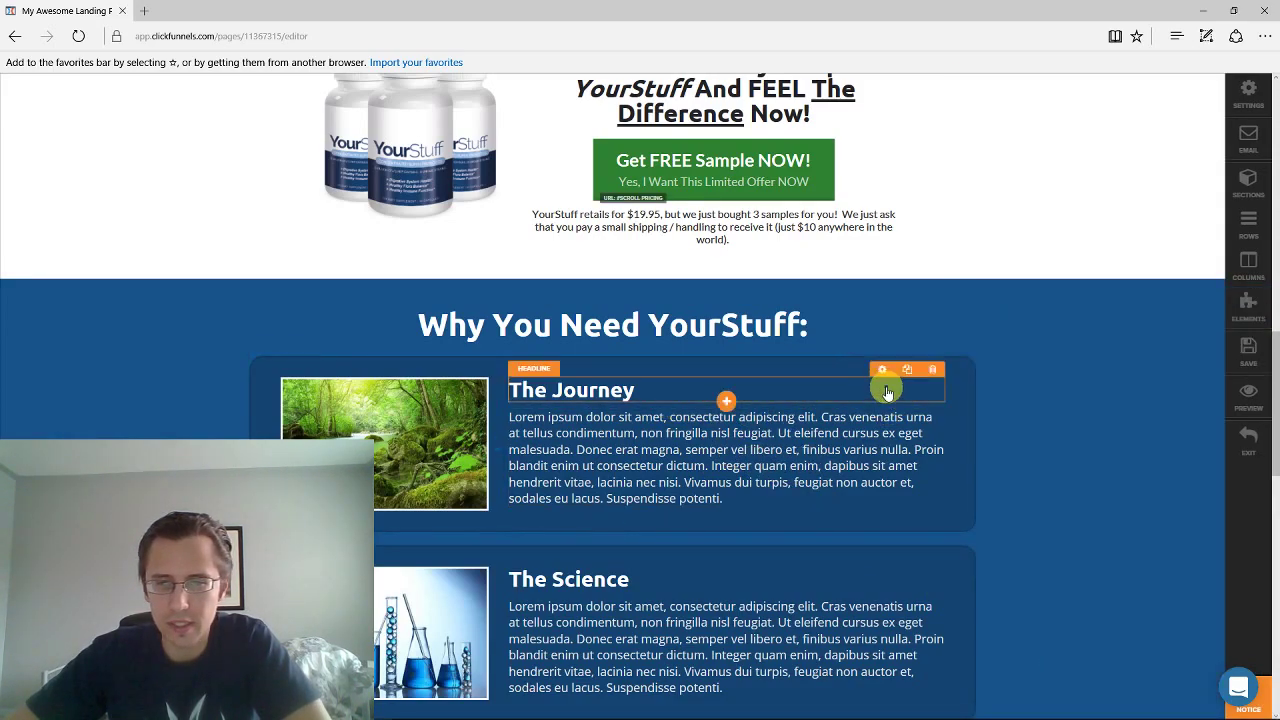
Give The Journey headline an On Scroll animation with the Fade From Right style, and save the page
click(884, 371)
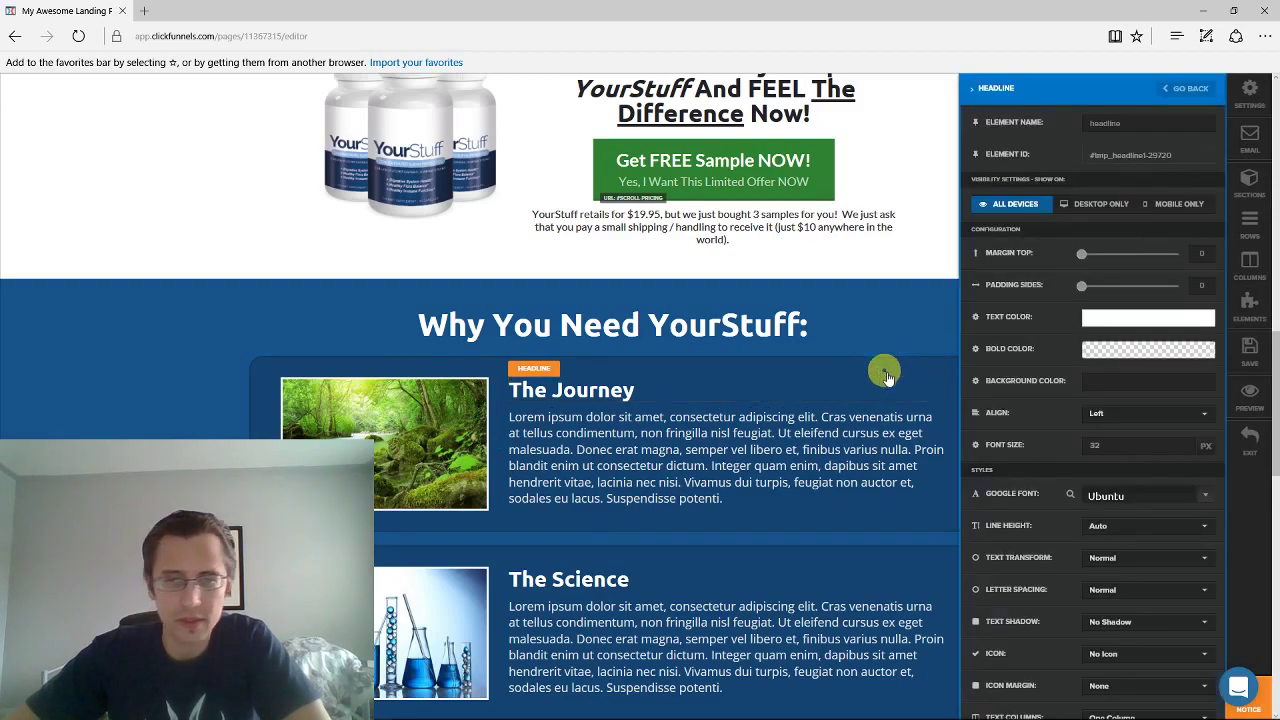
scroll(1100, 432, down, 1)
scroll(1077, 435, down, 2)
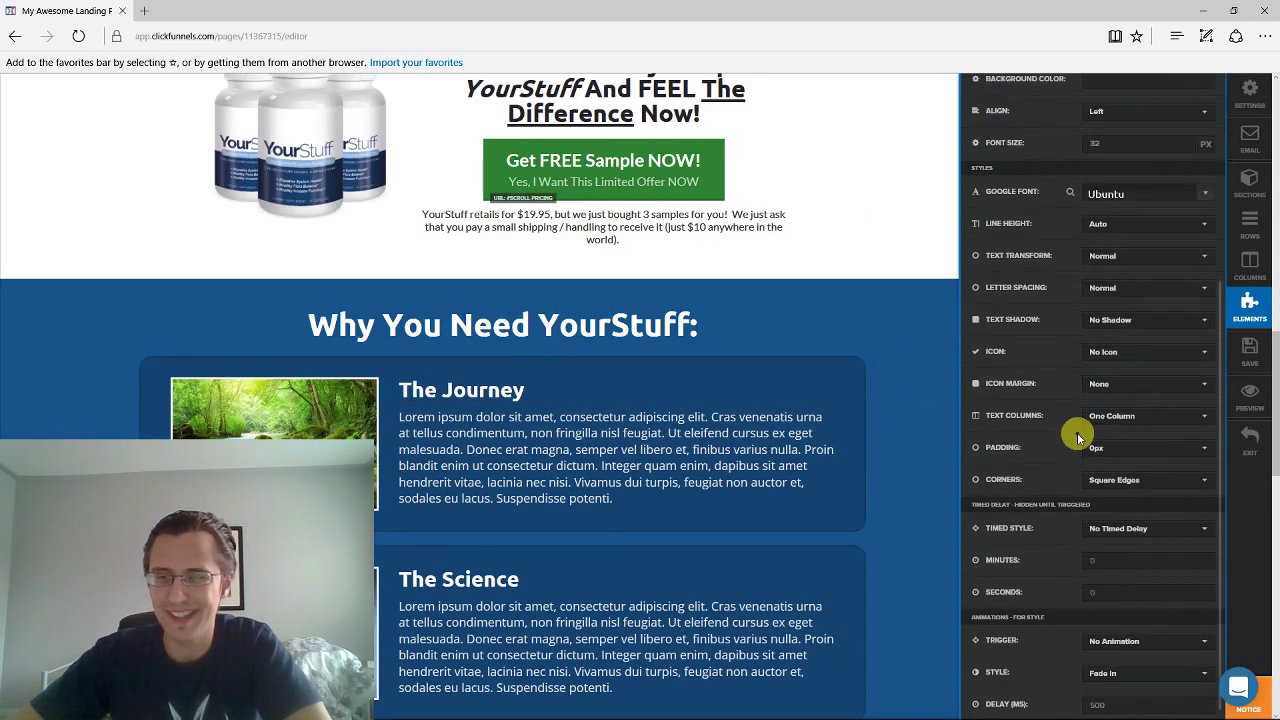
click(1115, 640)
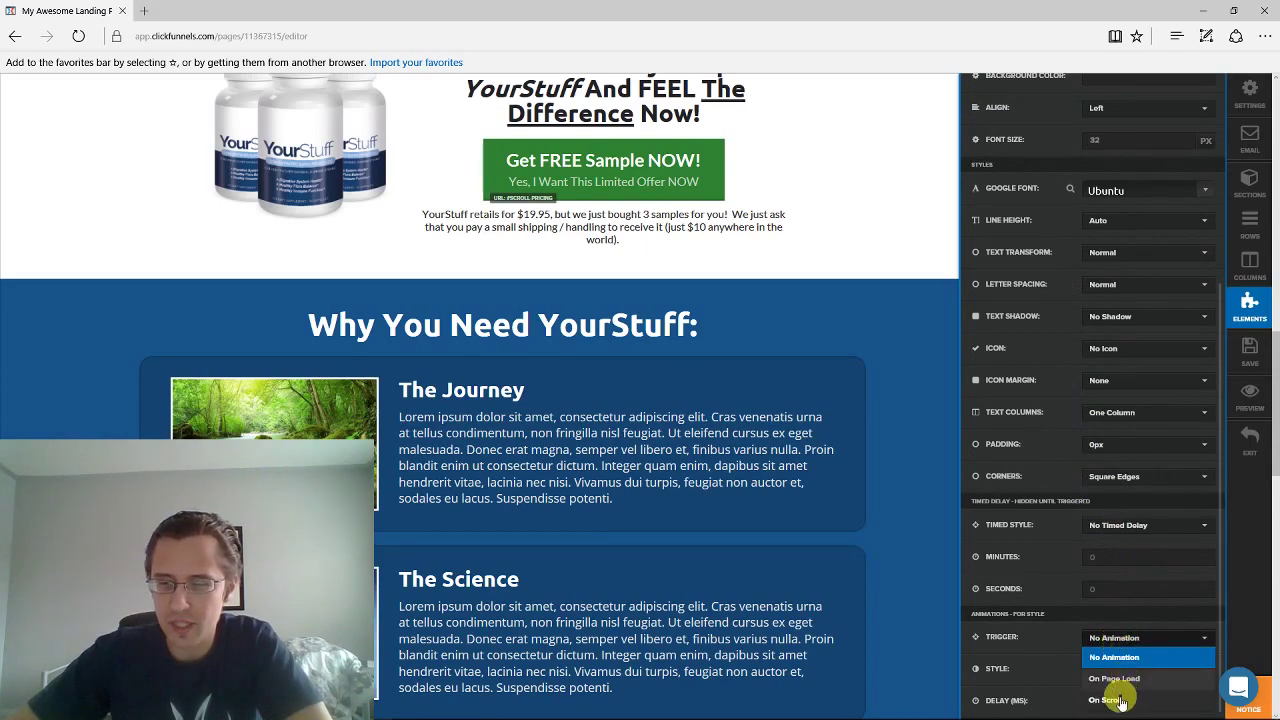
click(1110, 668)
click(1113, 670)
click(1120, 608)
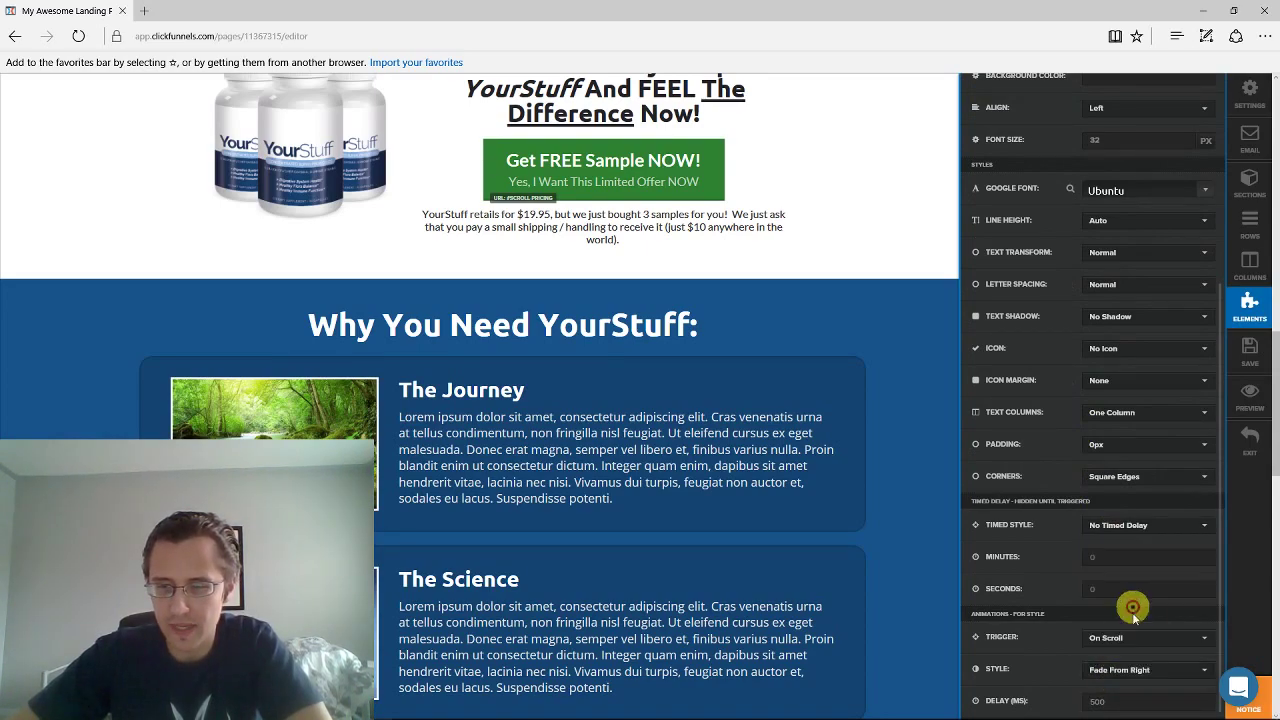
double_click(1113, 700)
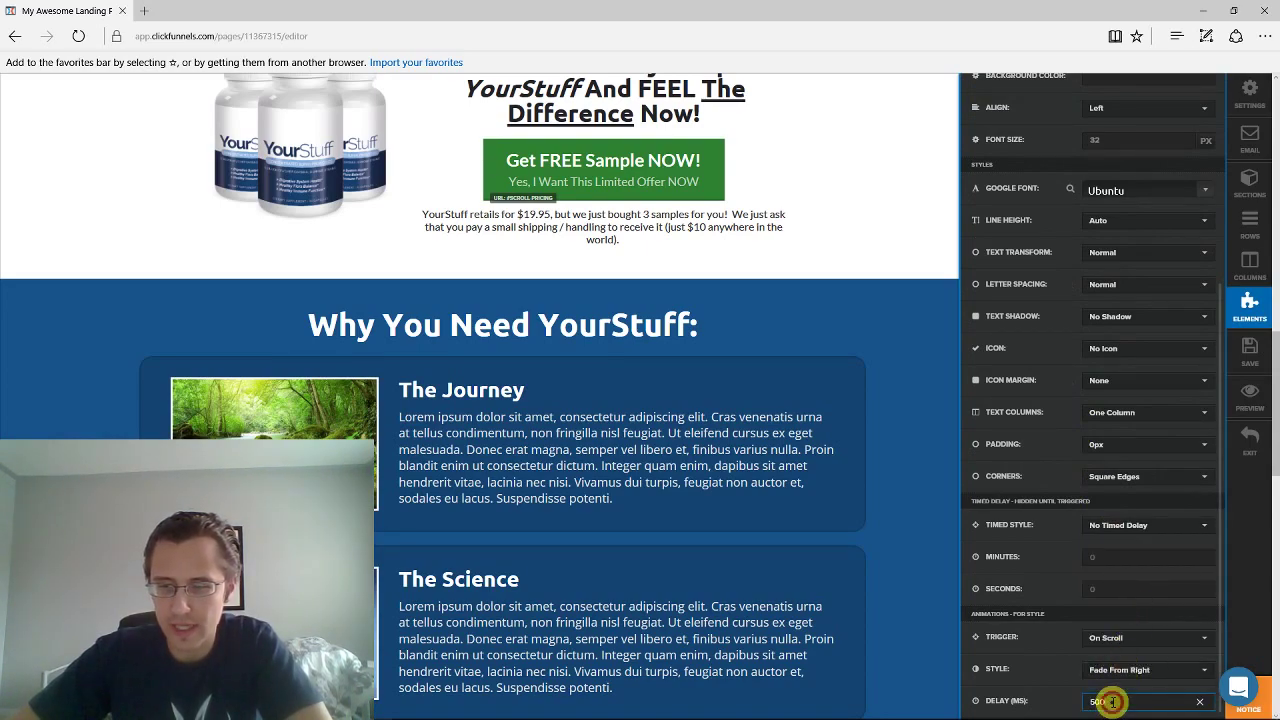
click(1252, 350)
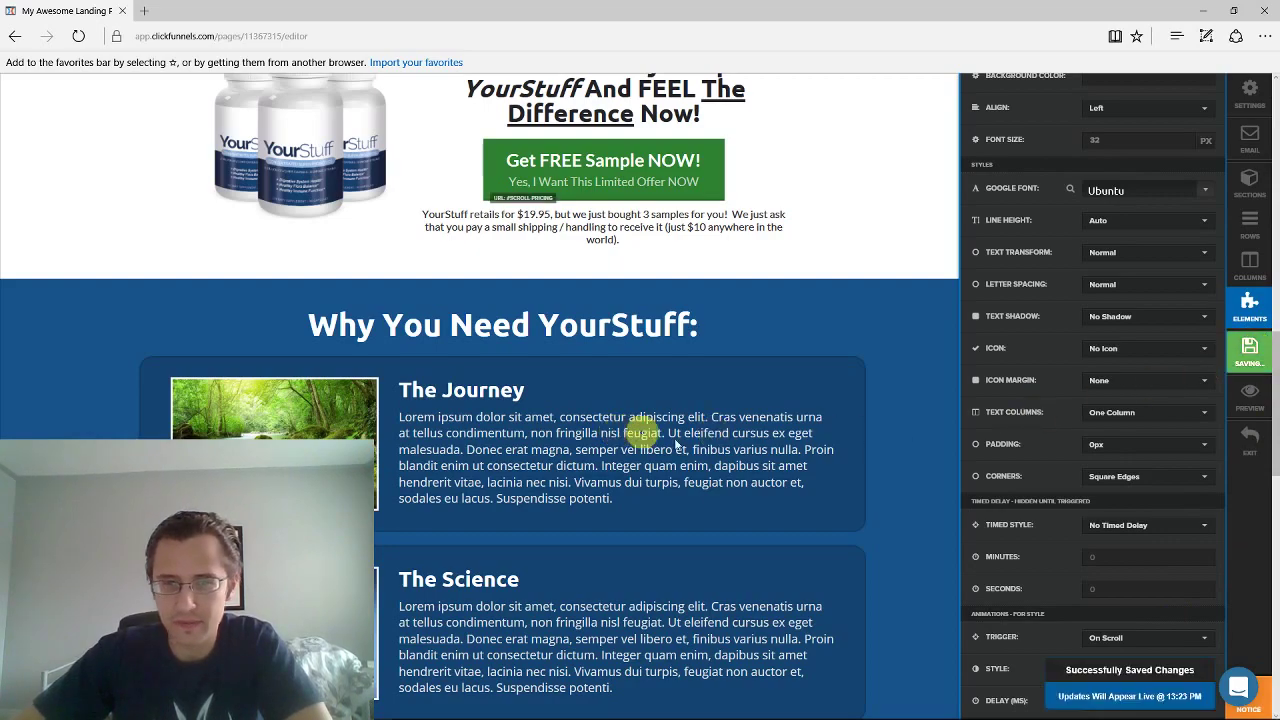
Give the paragraph text under The Journey an On Scroll animation with the Fade From Right style, and save the page
click(770, 452)
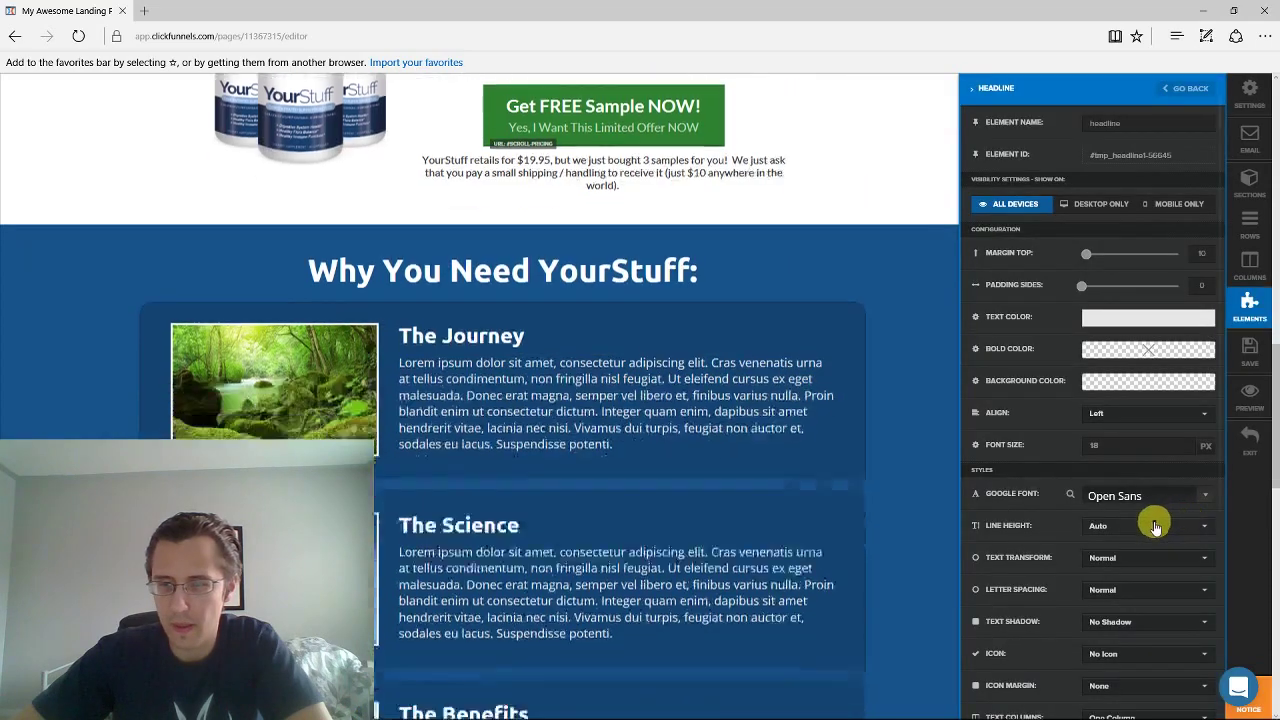
scroll(1220, 370, down, 3)
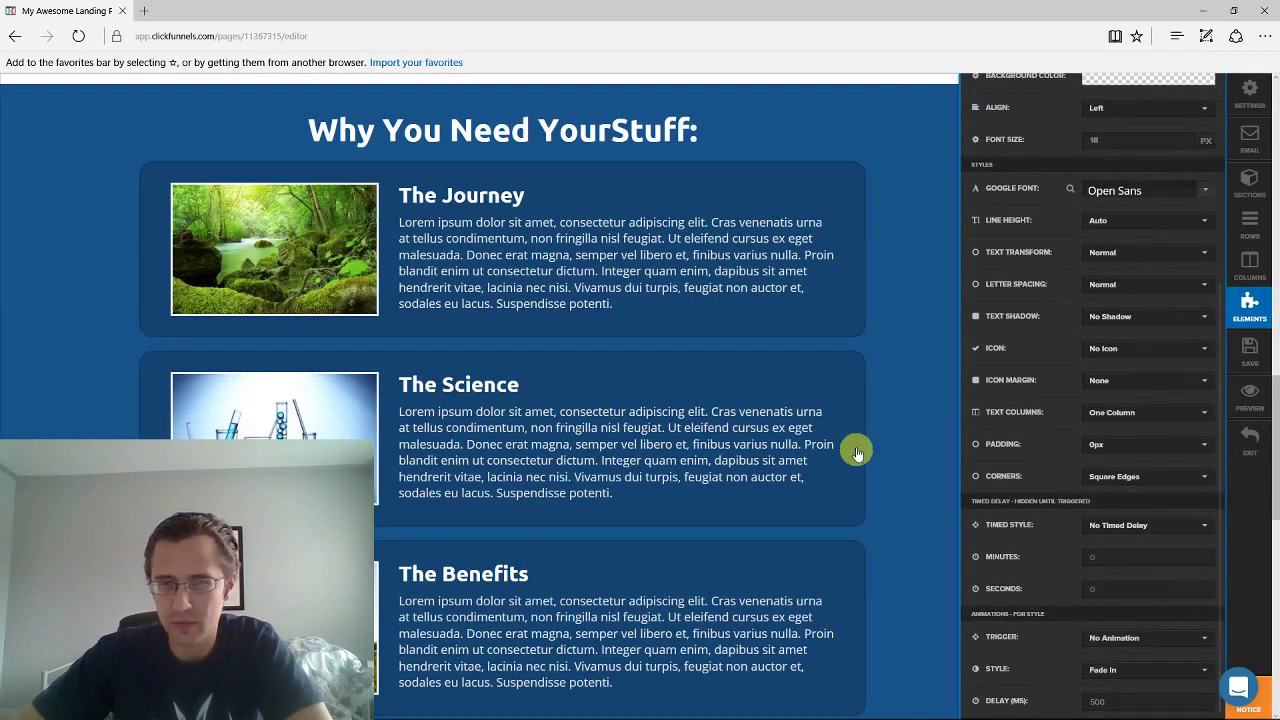
scroll(857, 452, up, 1)
click(1142, 642)
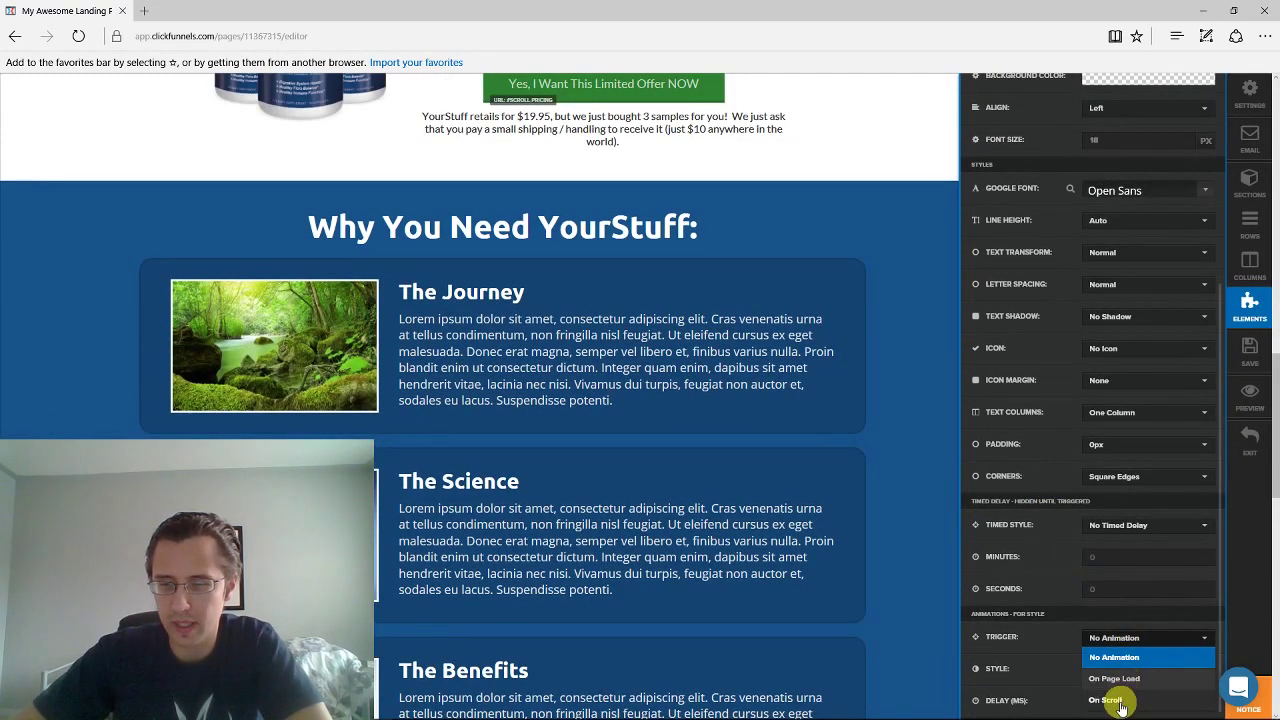
click(1116, 672)
click(1117, 672)
click(1125, 608)
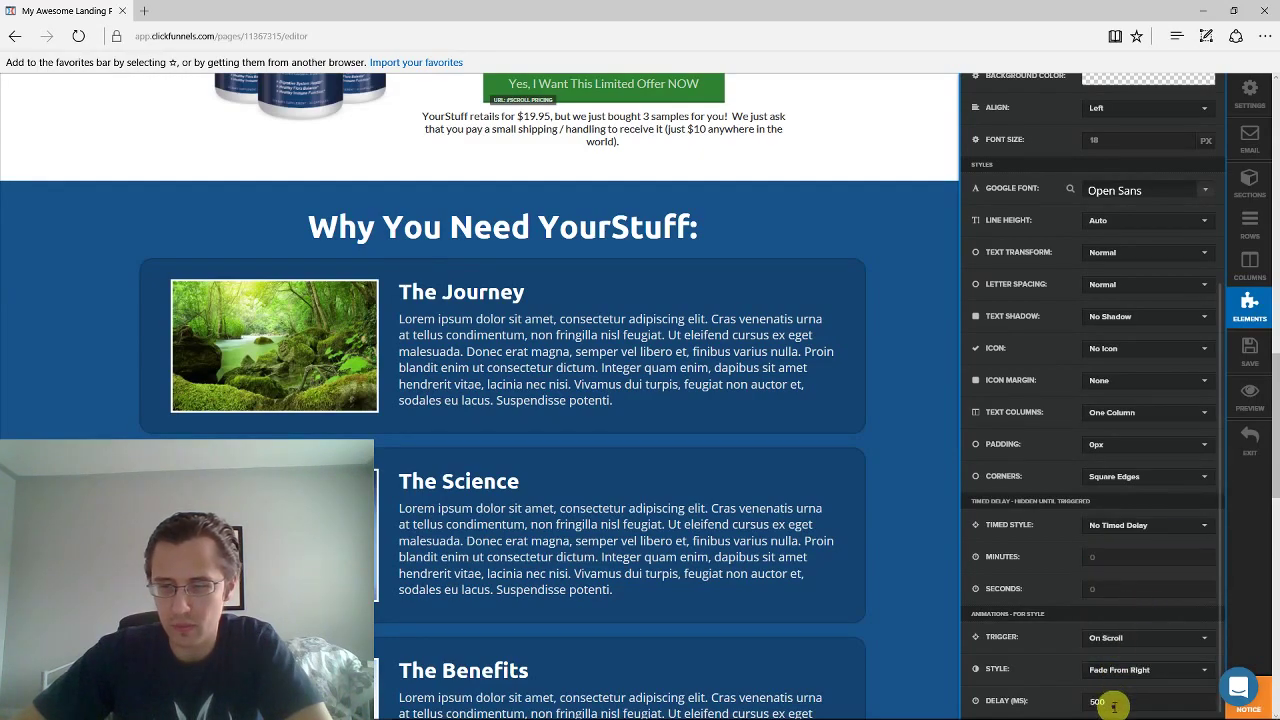
click(1250, 348)
Preview the page and scroll around the Why section to check the animations of The Journey's image, headline and text
scroll(748, 391, up, 2)
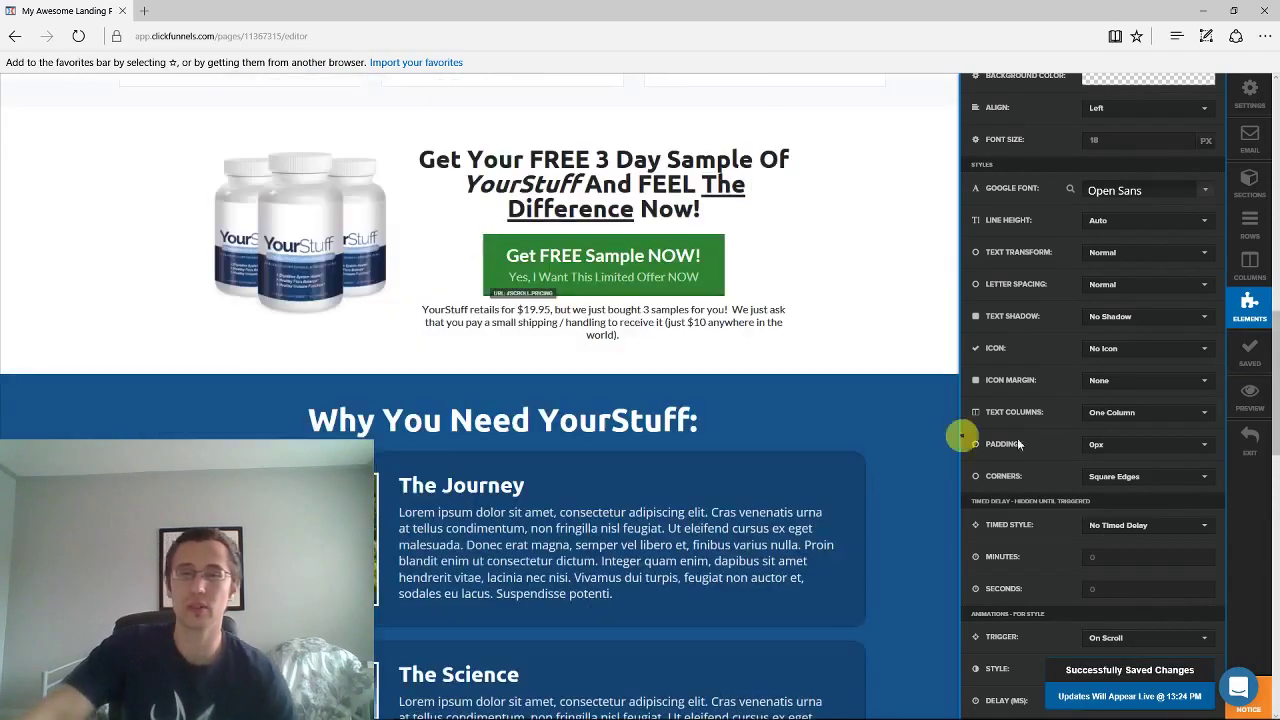
click(1250, 398)
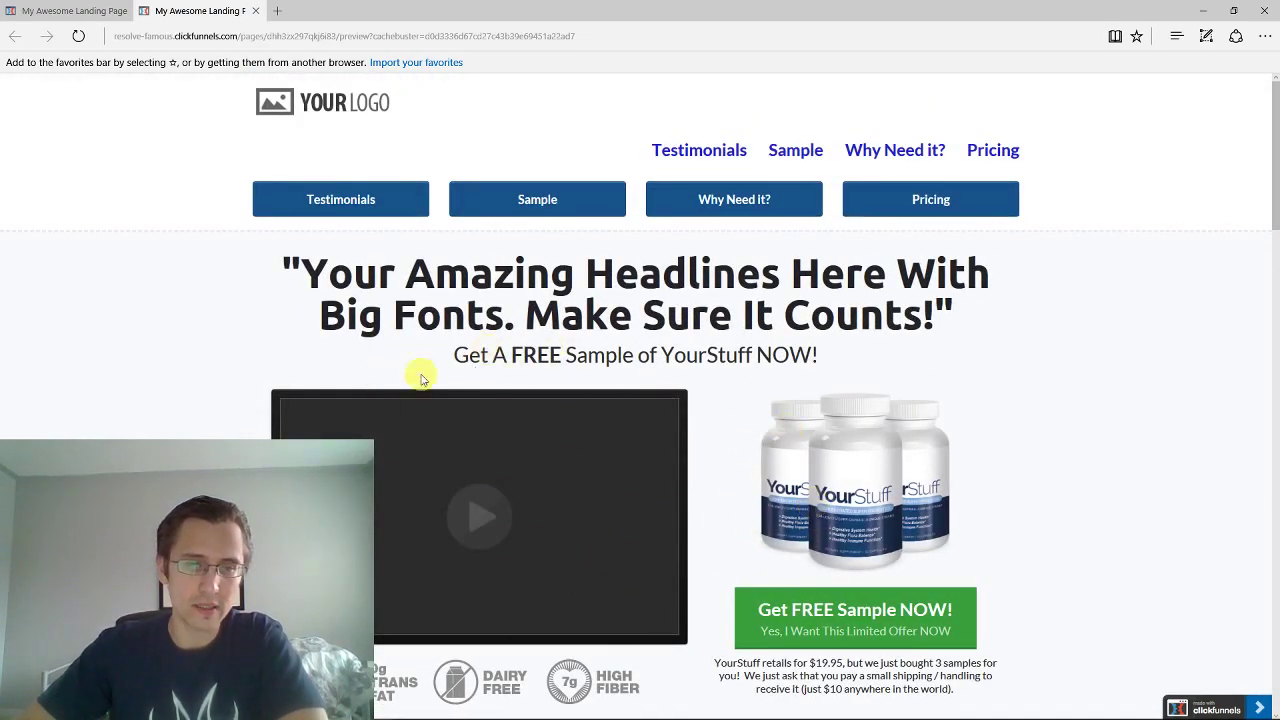
scroll(958, 395, down, 7)
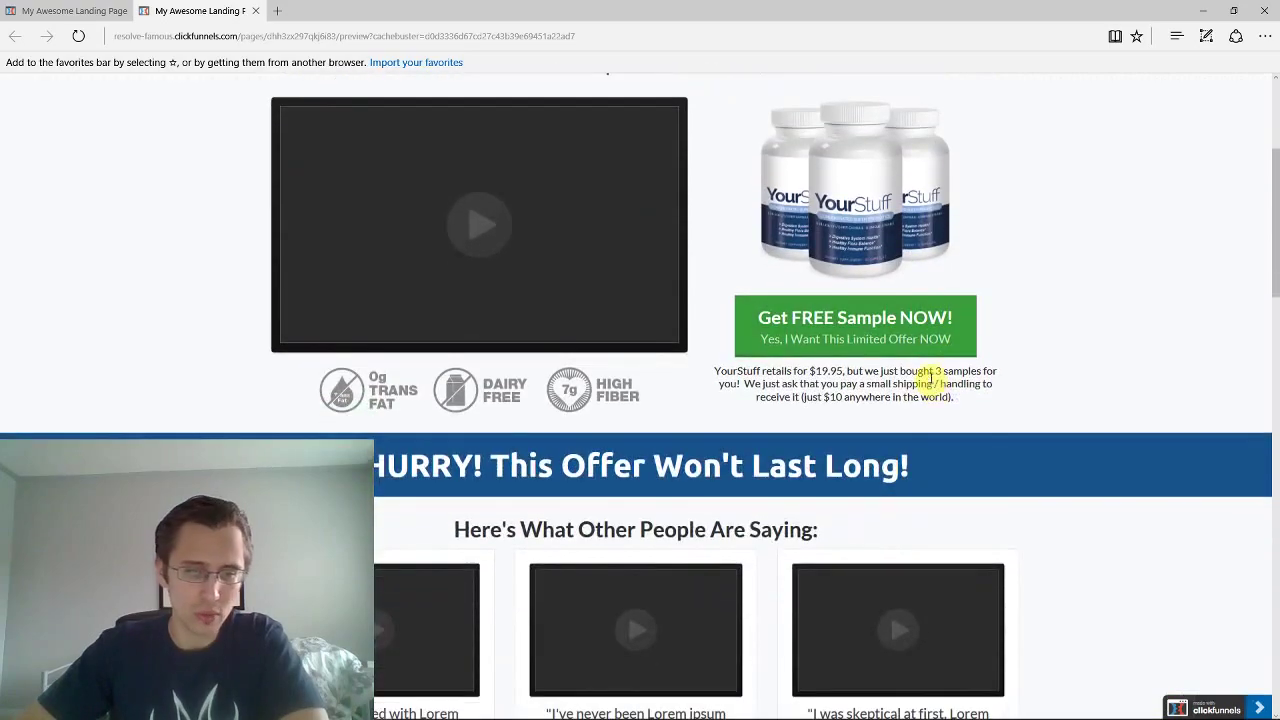
scroll(924, 358, down, 4)
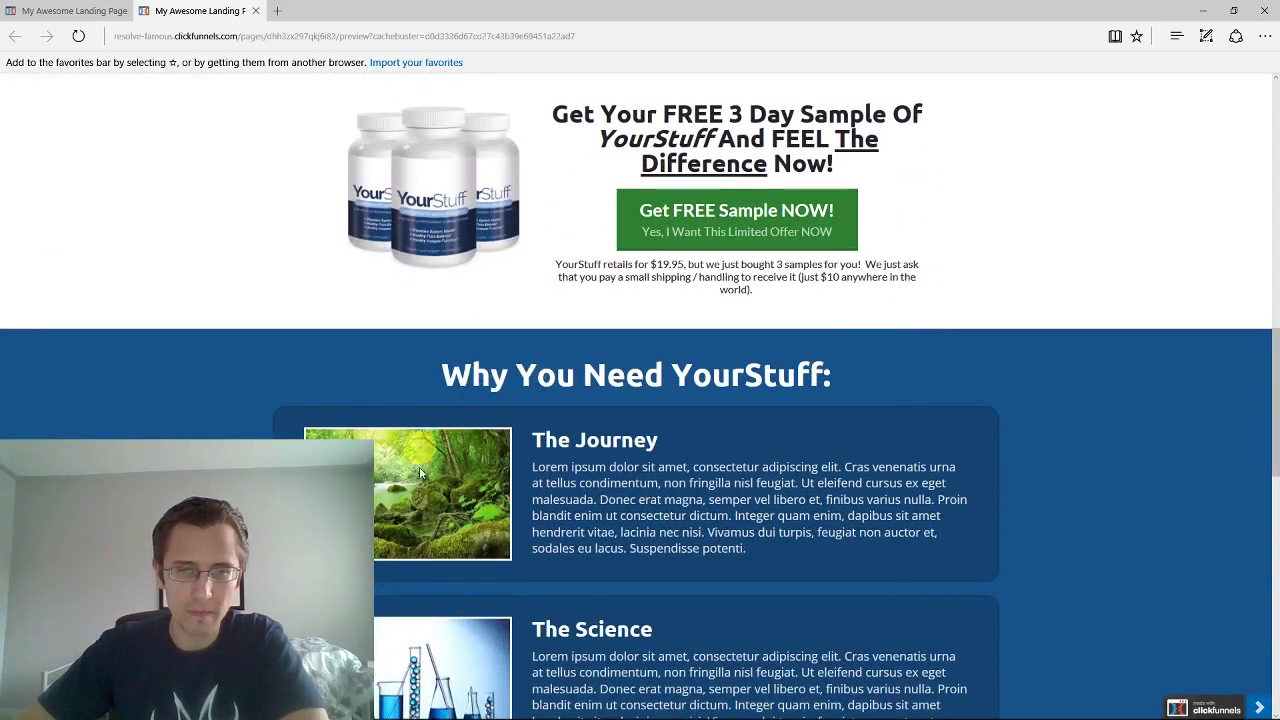
scroll(578, 480, up, 1)
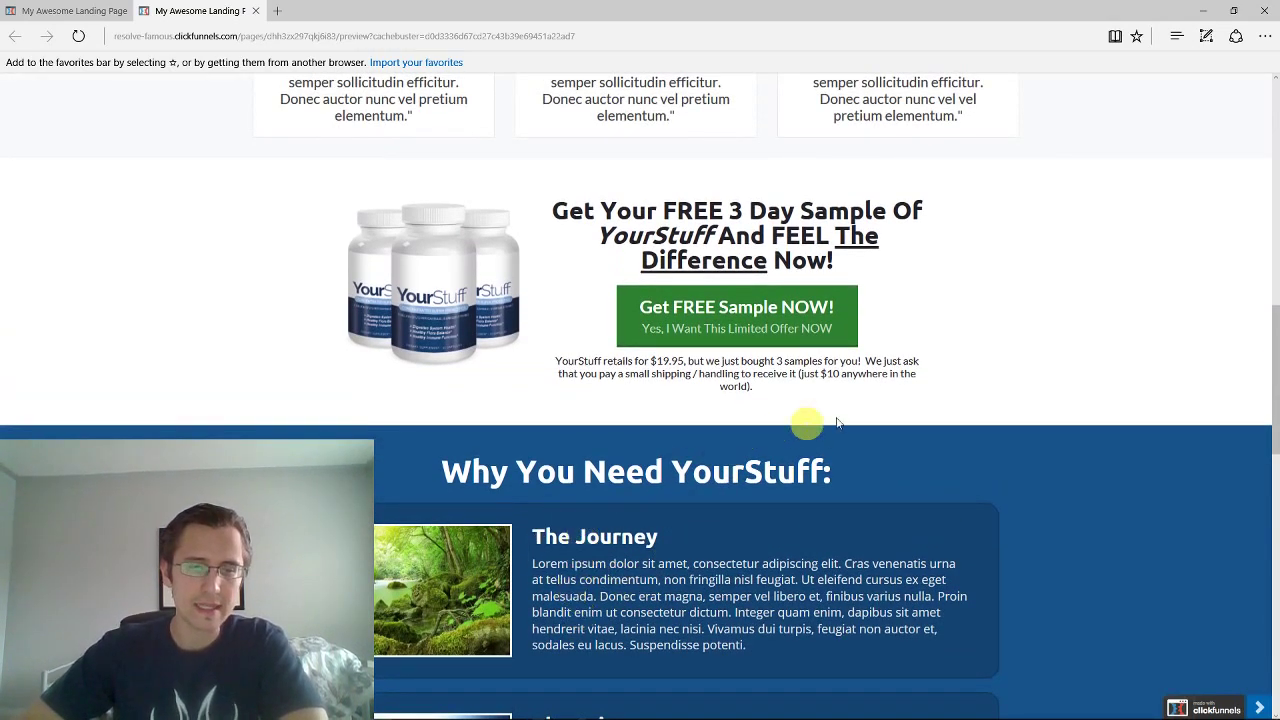
scroll(1056, 426, up, 2)
drag(1270, 333, 1275, 352)
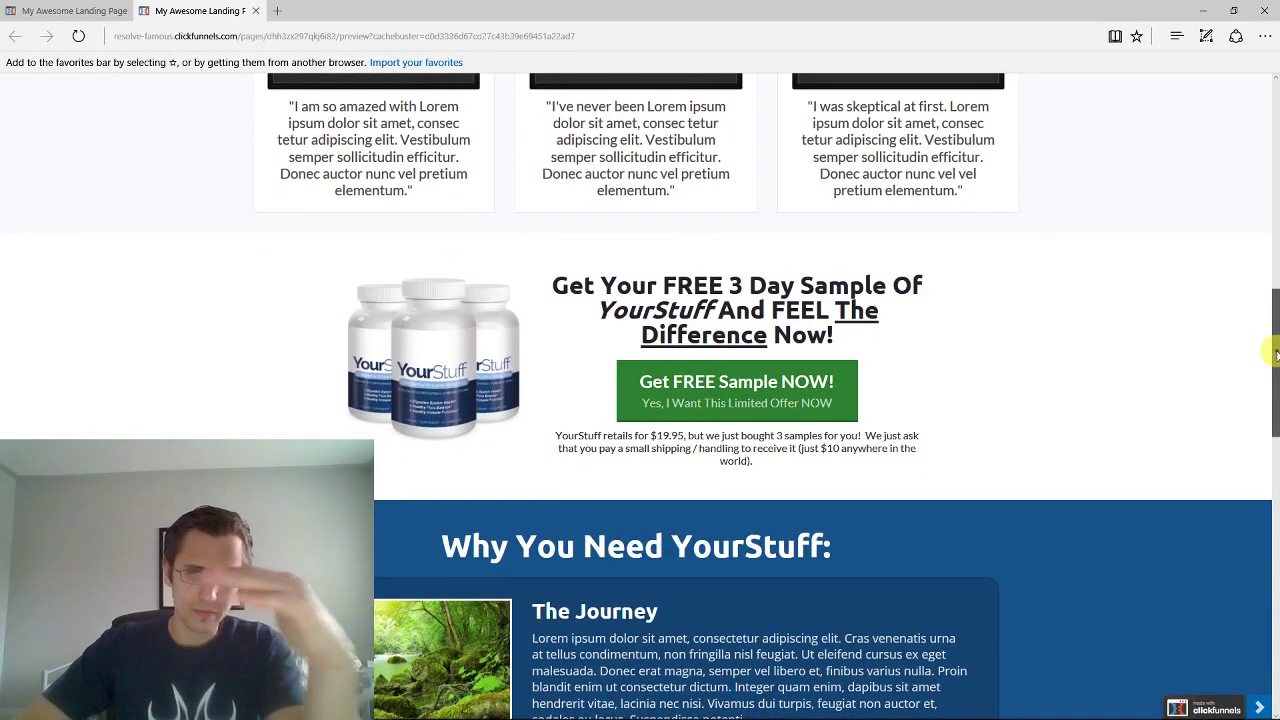
drag(1276, 352, 1272, 358)
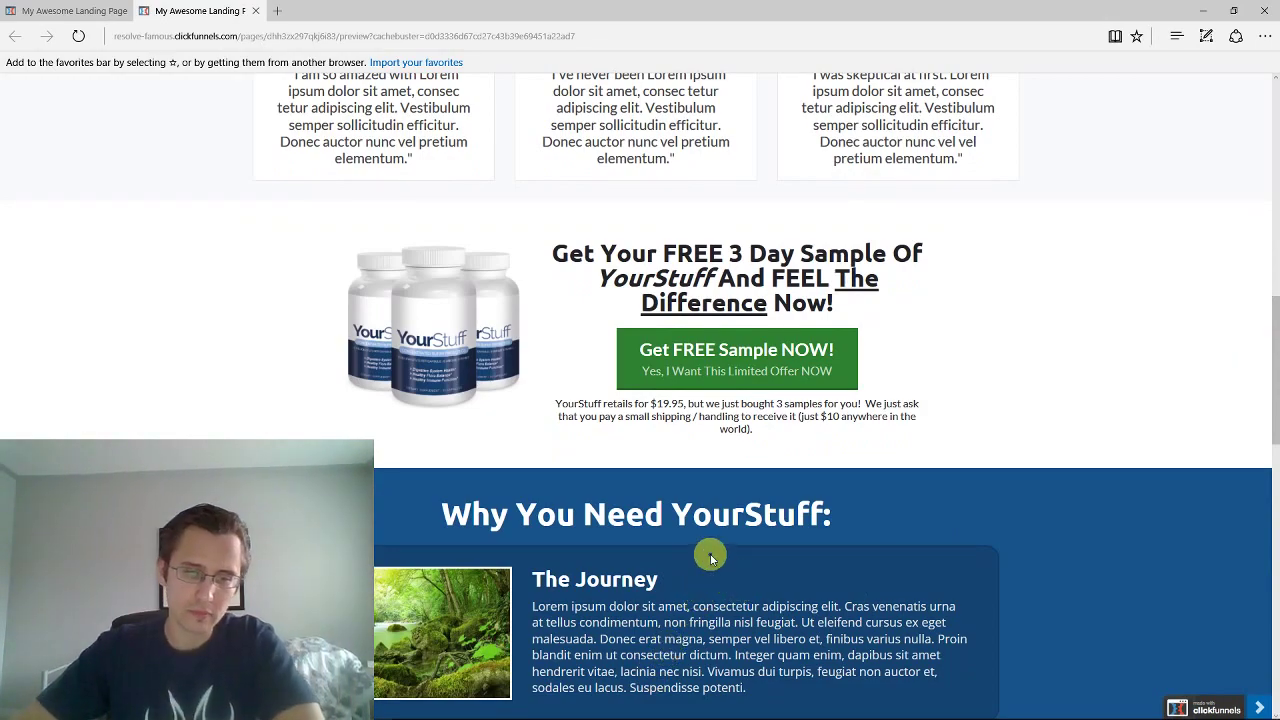
scroll(715, 553, down, 1)
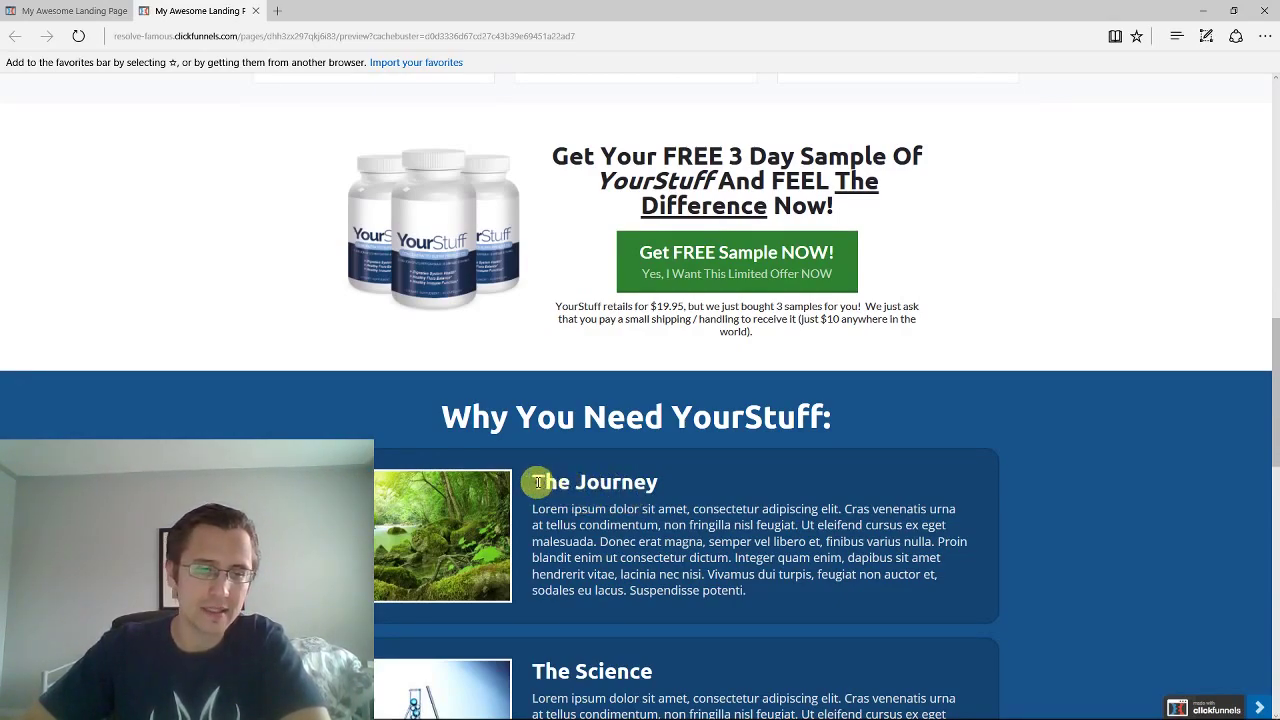
Examine The Journey headline and its surrounding block in the preview, and close the preview
drag(537, 482, 708, 478)
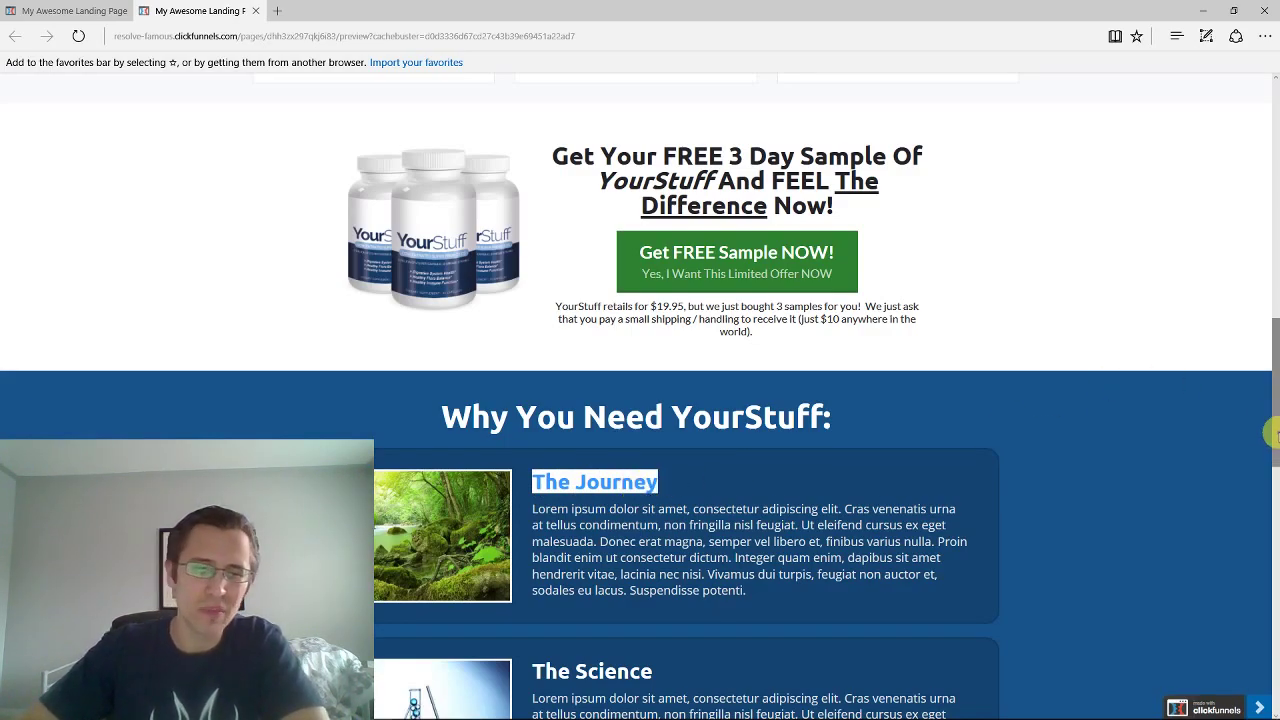
mouse_move(1272, 432)
mouse_down()
mouse_move(1271, 401)
mouse_move(1266, 454)
mouse_up()
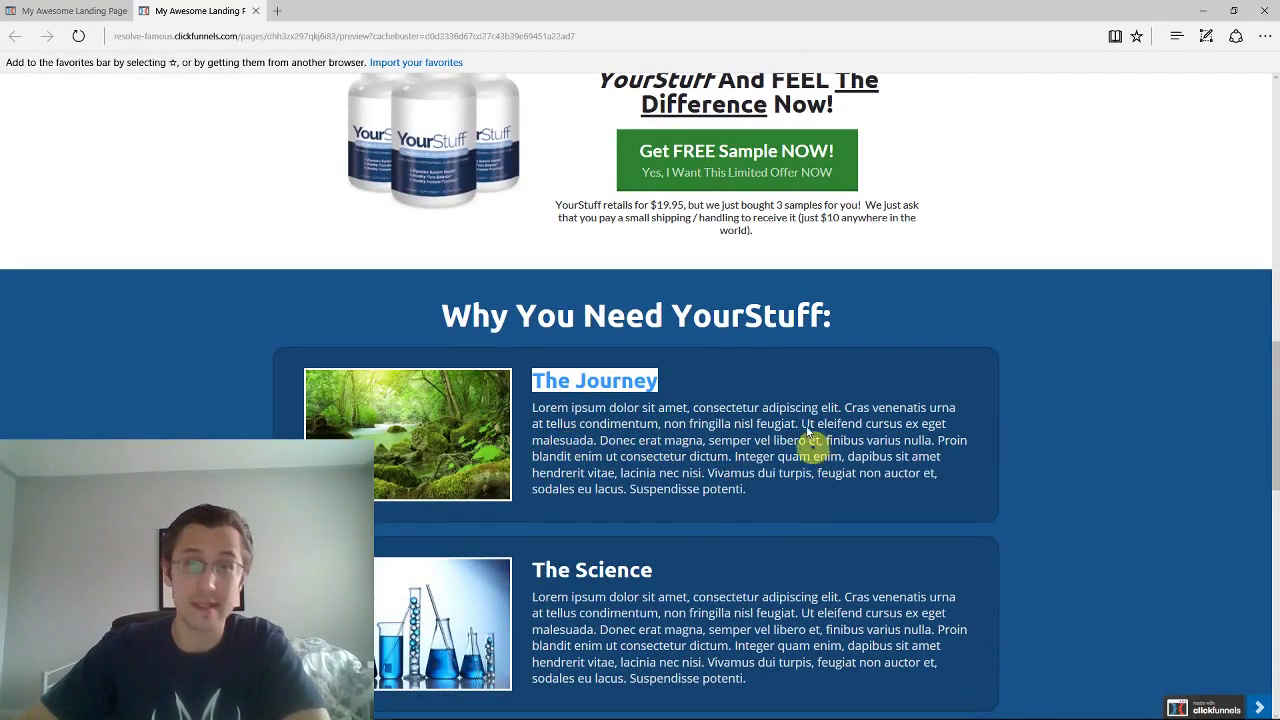
click(256, 11)
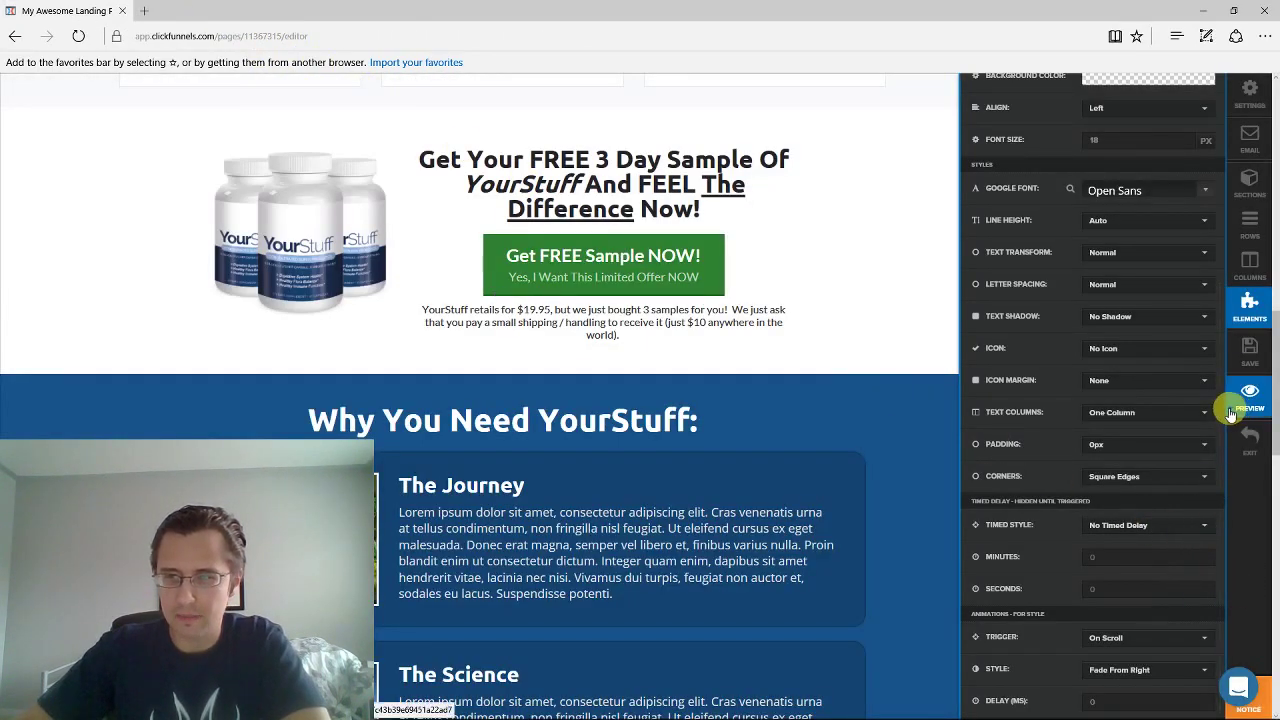
Set The Journey headline's animation delay to 500 ms and save the page
click(520, 500)
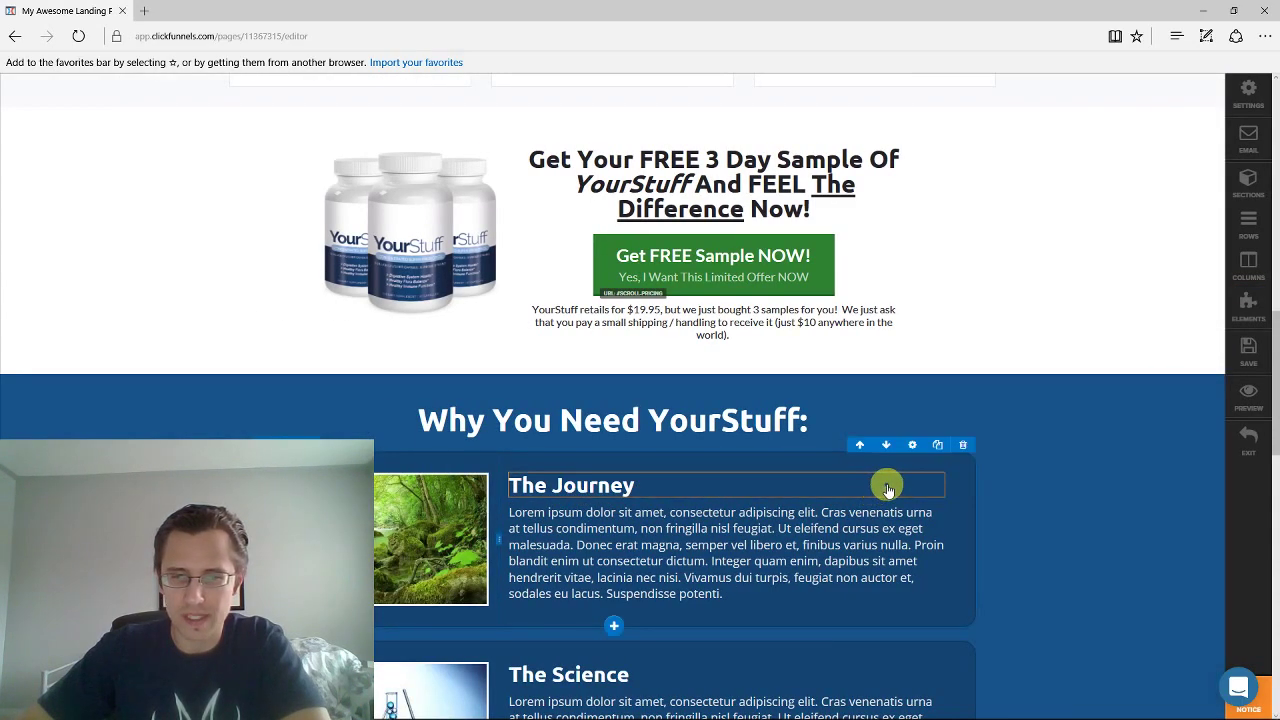
mouse_move(889, 482)
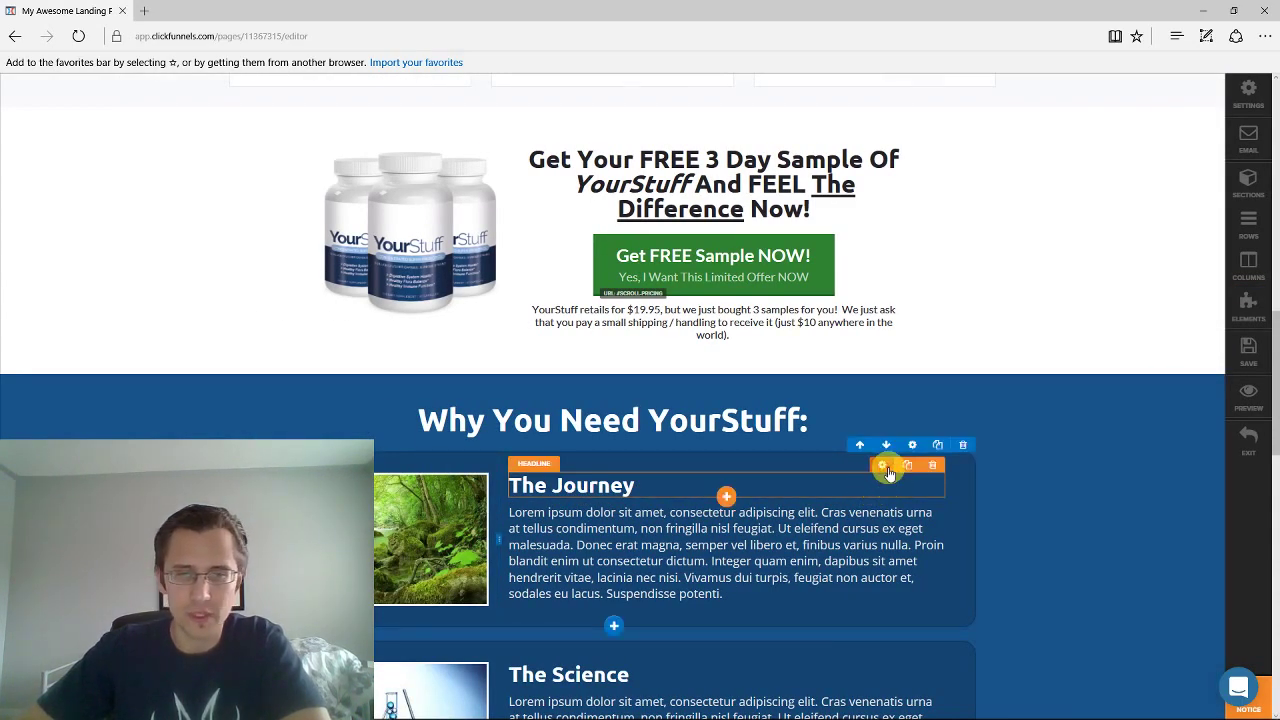
click(889, 472)
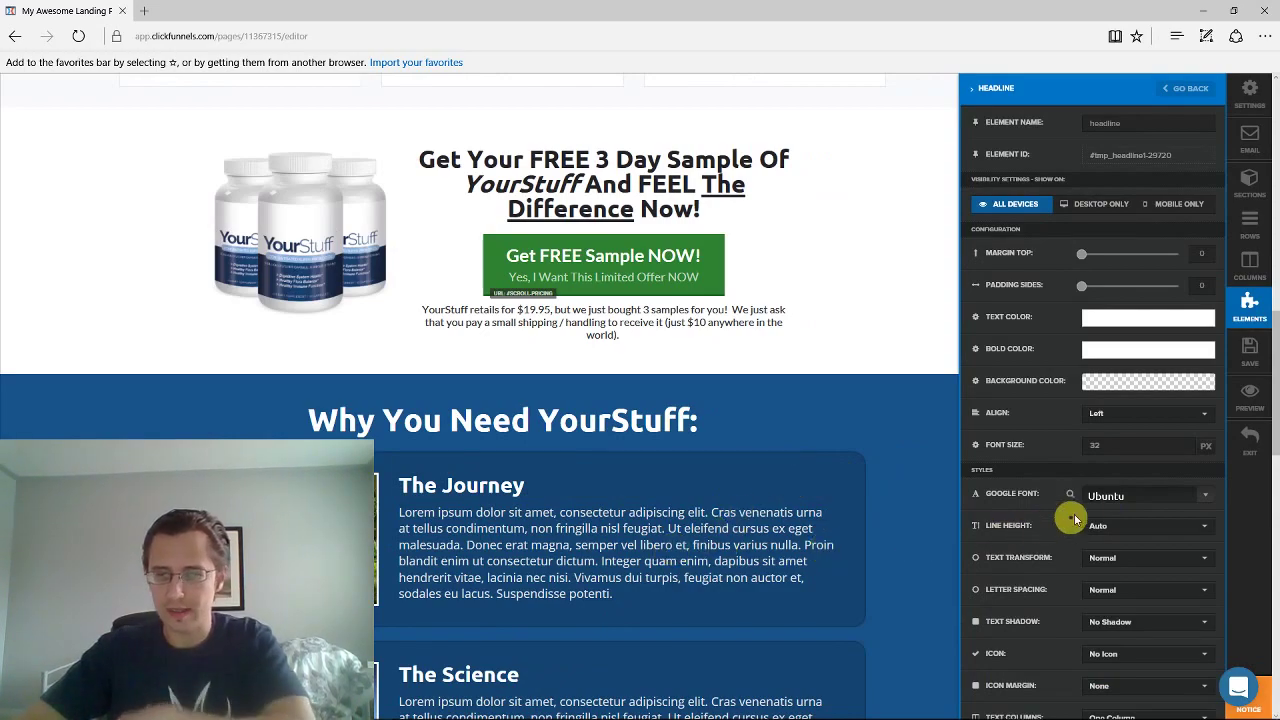
drag(1221, 366, 1228, 617)
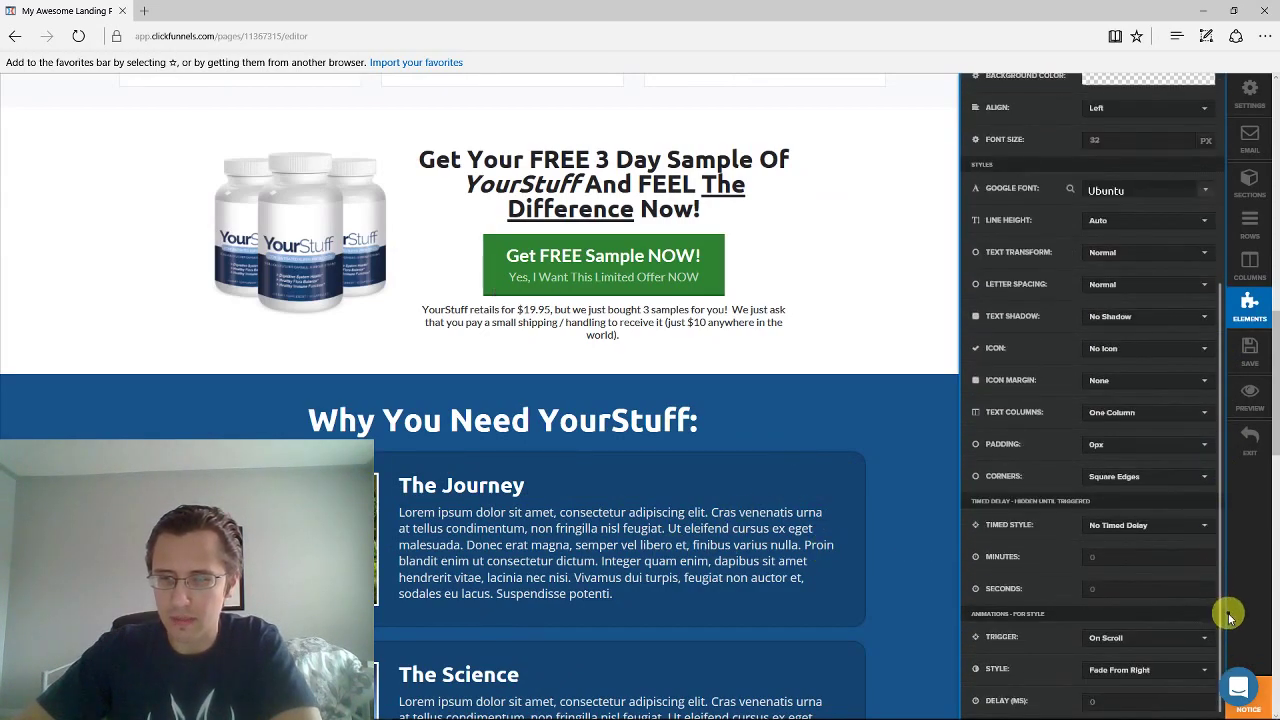
click(1110, 701)
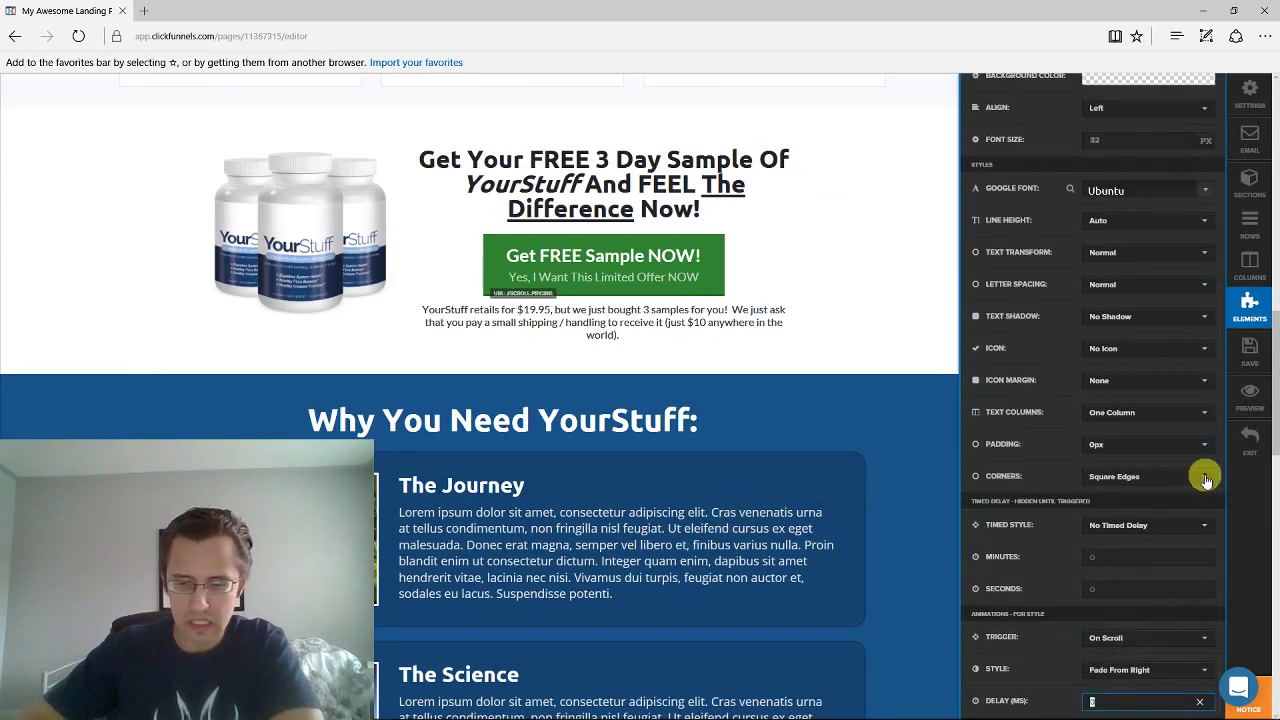
click(1249, 345)
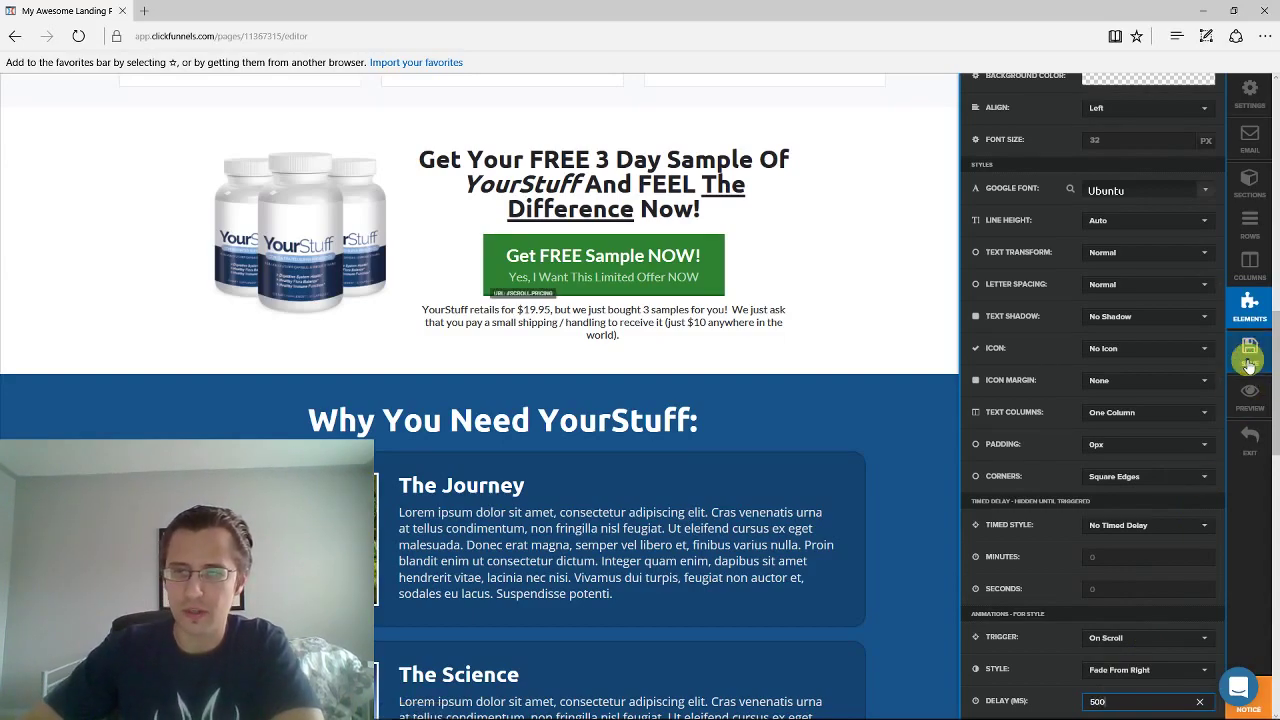
Preview the page down to the Why section to check The Journey headline's delayed animation, and close the preview
click(1246, 401)
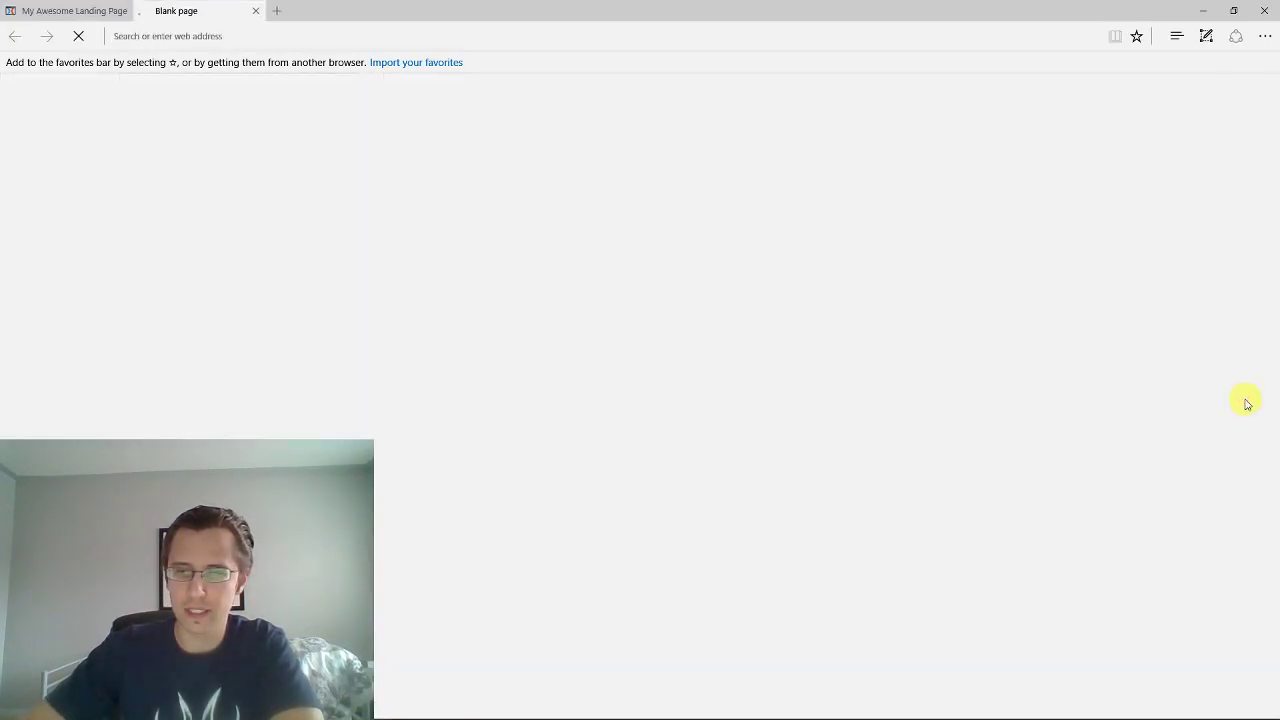
scroll(678, 401, down, 1)
scroll(676, 402, down, 7)
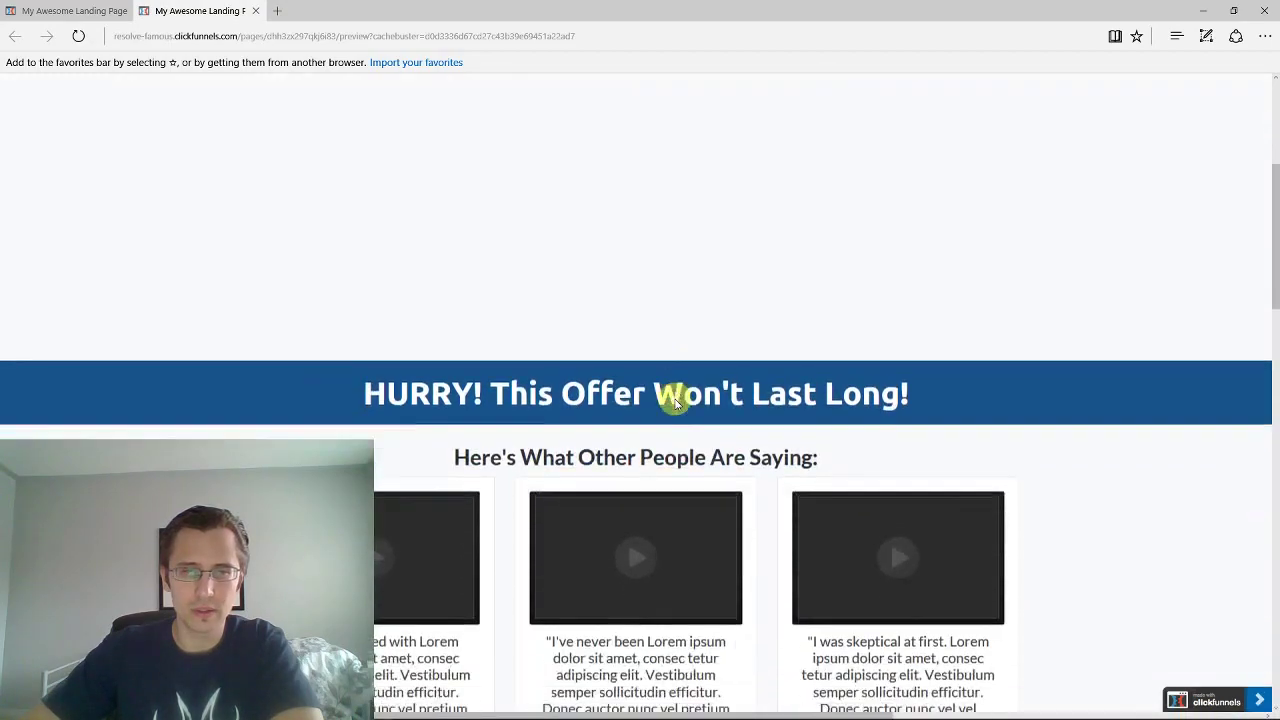
scroll(674, 405, down, 1)
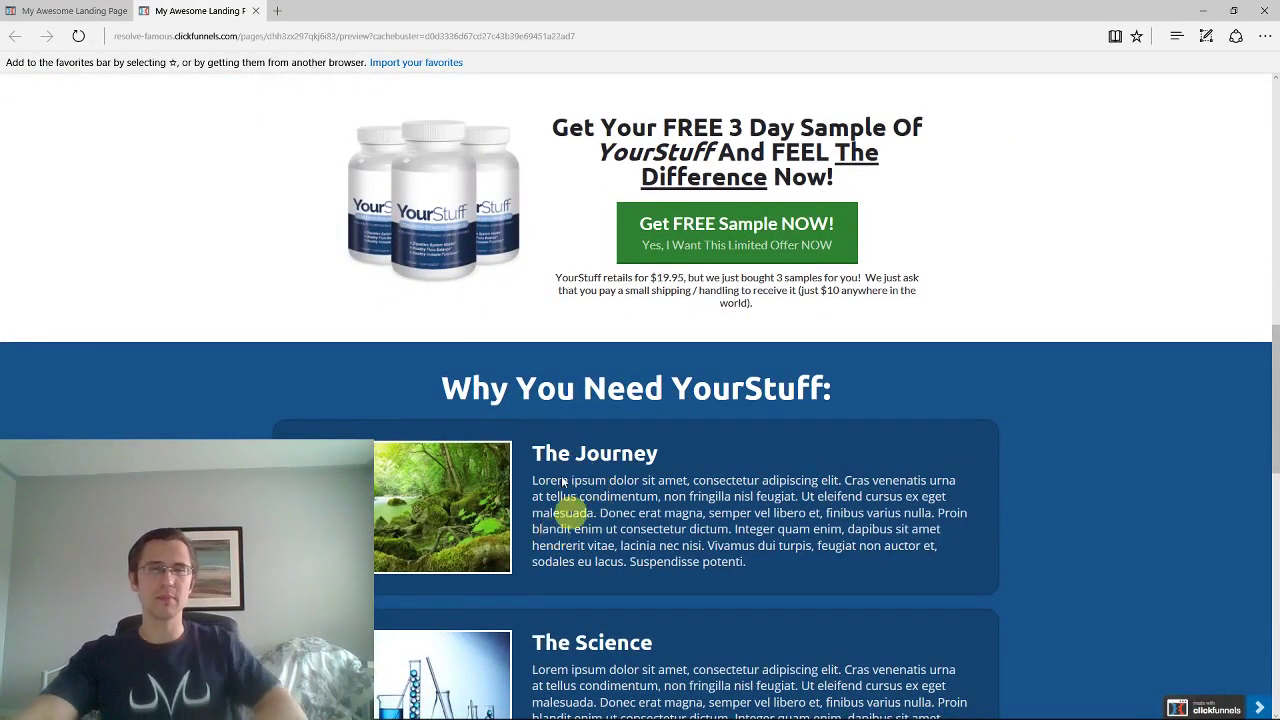
click(255, 14)
Give The Science headline an On Scroll animation with the Fade From Right style and a 0 ms delay
scroll(800, 428, down, 3)
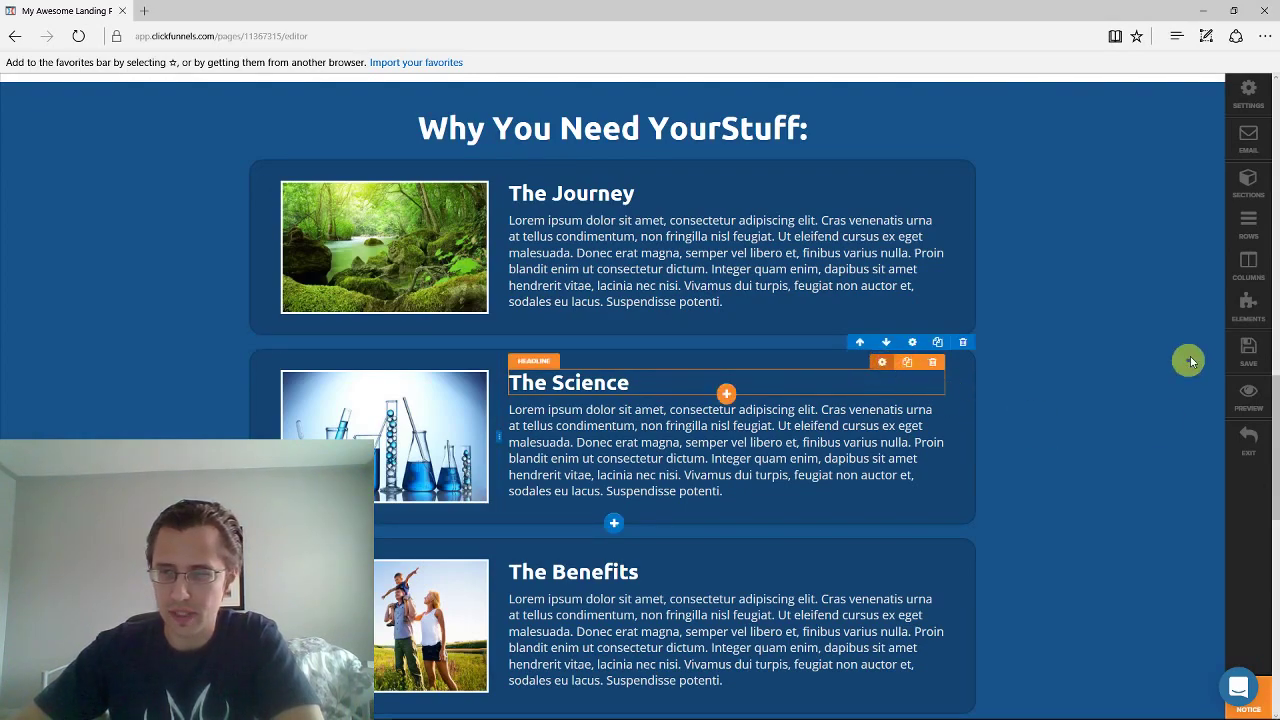
drag(1214, 357, 1205, 579)
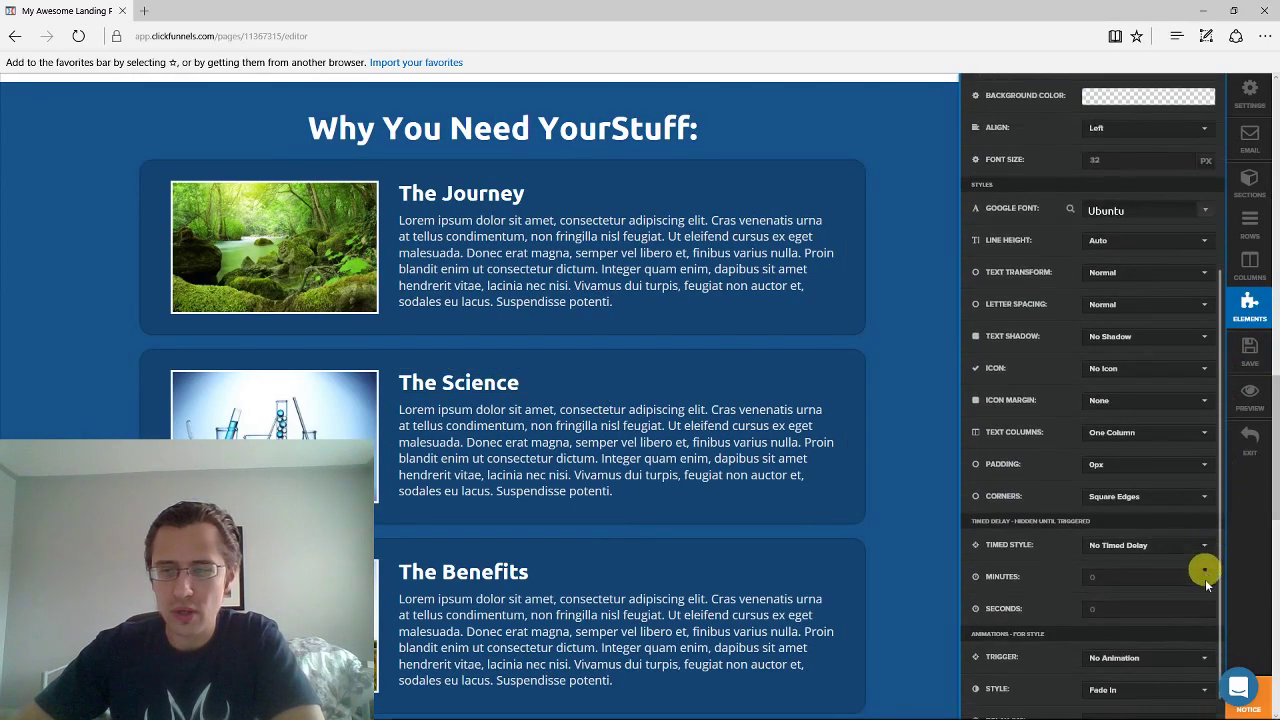
scroll(1205, 579, down, 1)
click(1137, 638)
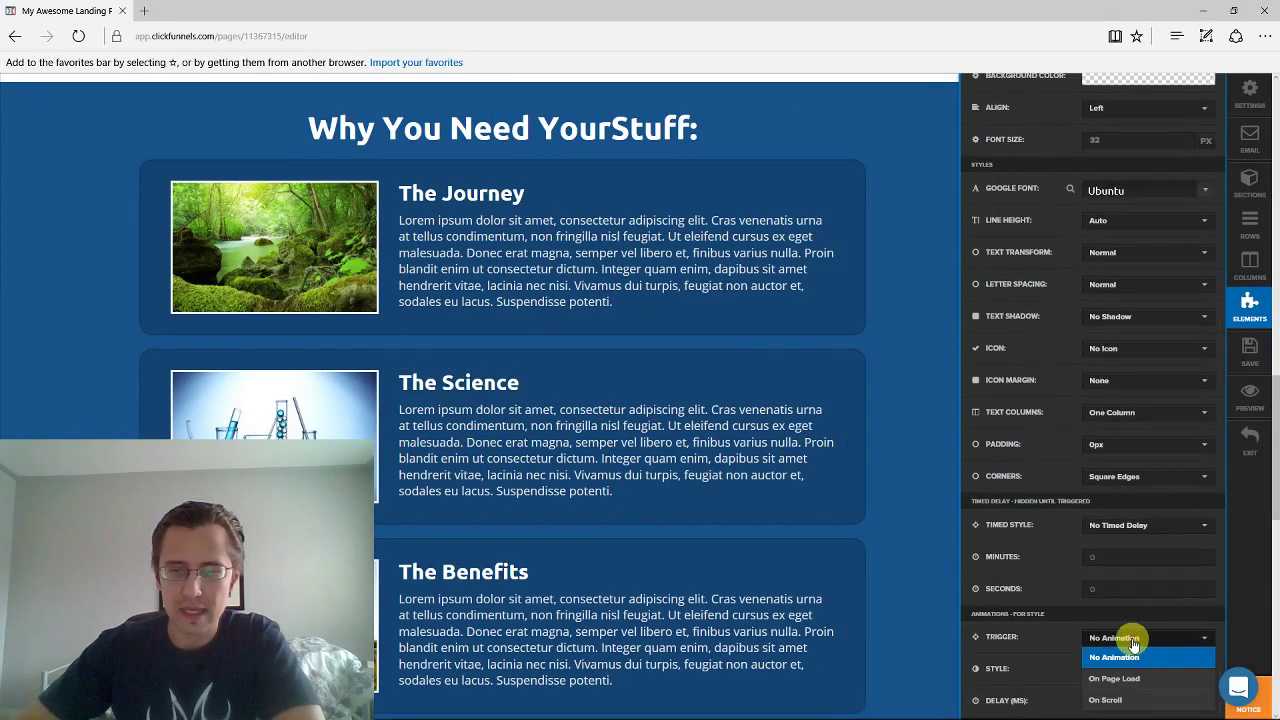
click(1125, 701)
click(1123, 672)
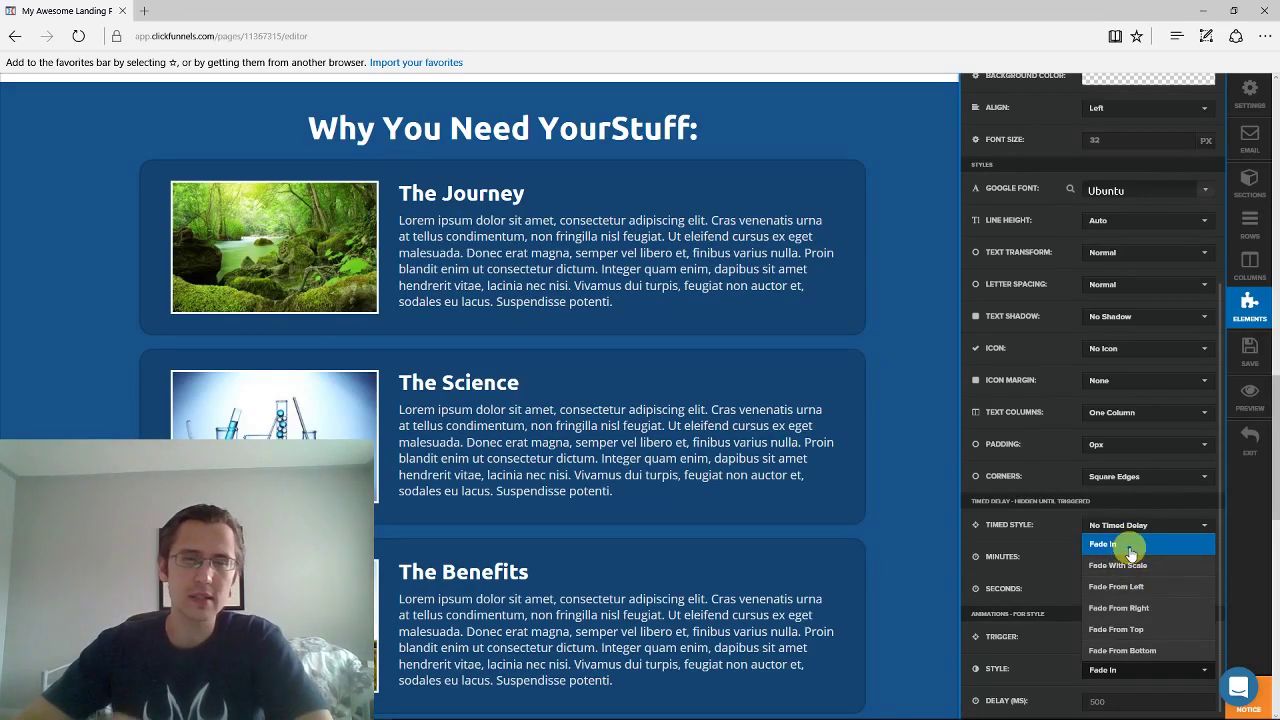
click(1131, 609)
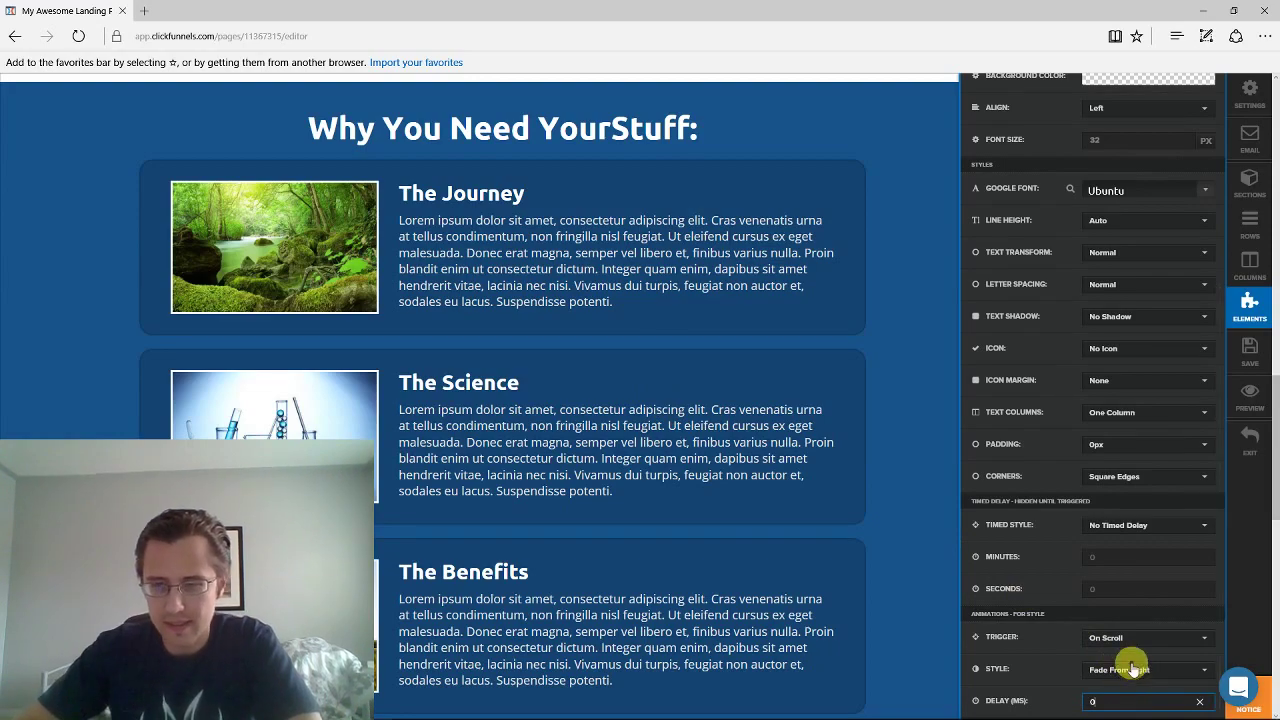
click(557, 423)
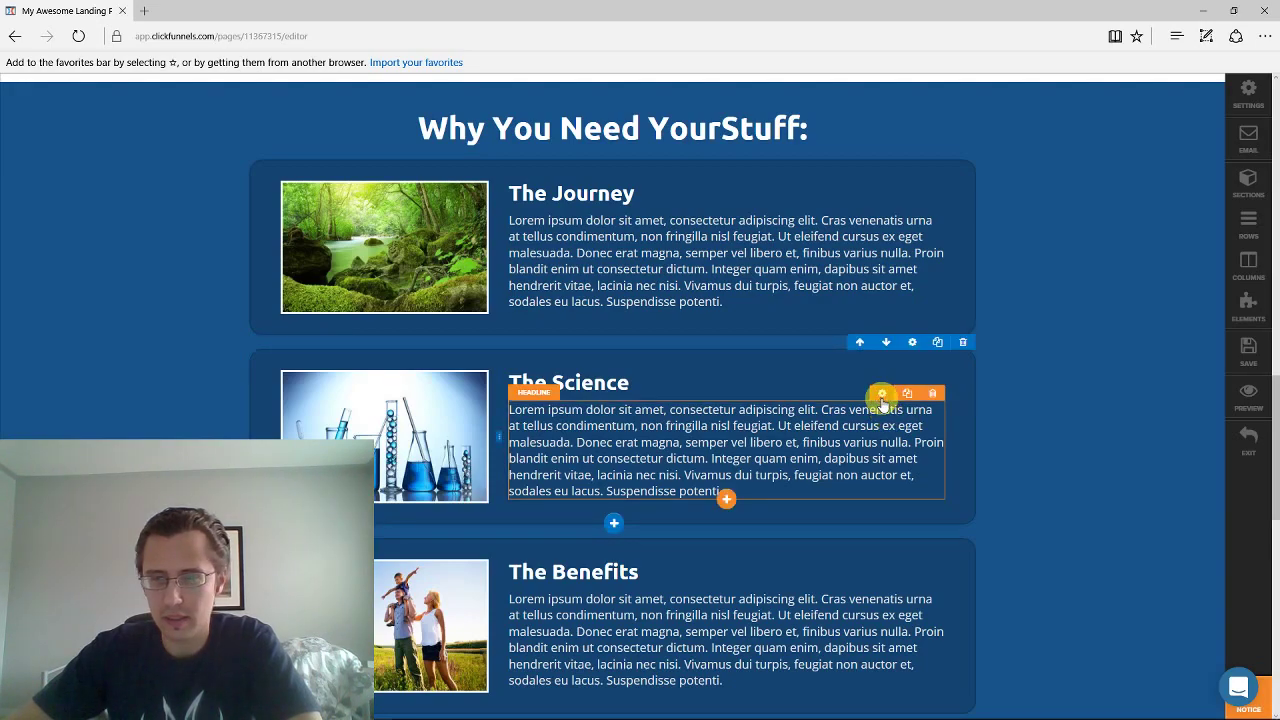
Give the paragraph text under The Science an On Scroll animation with the Fade From Right style
click(881, 396)
drag(1217, 297, 1193, 617)
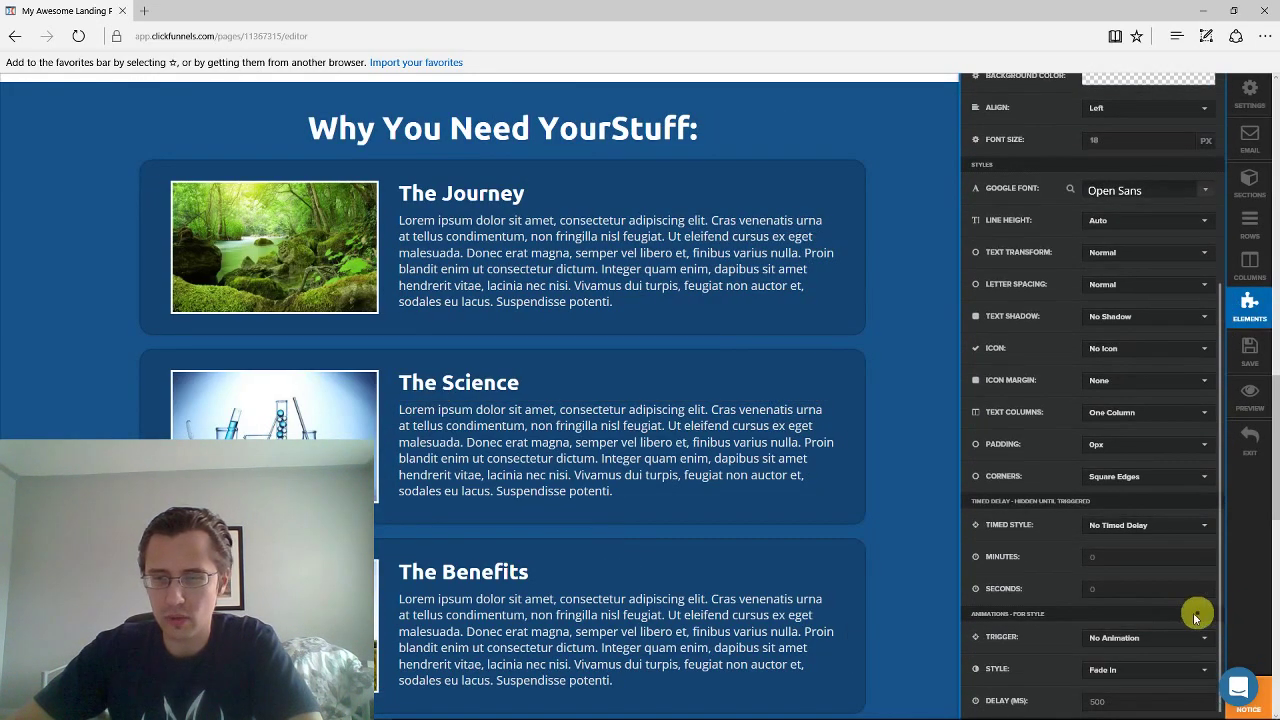
click(1120, 637)
click(1115, 695)
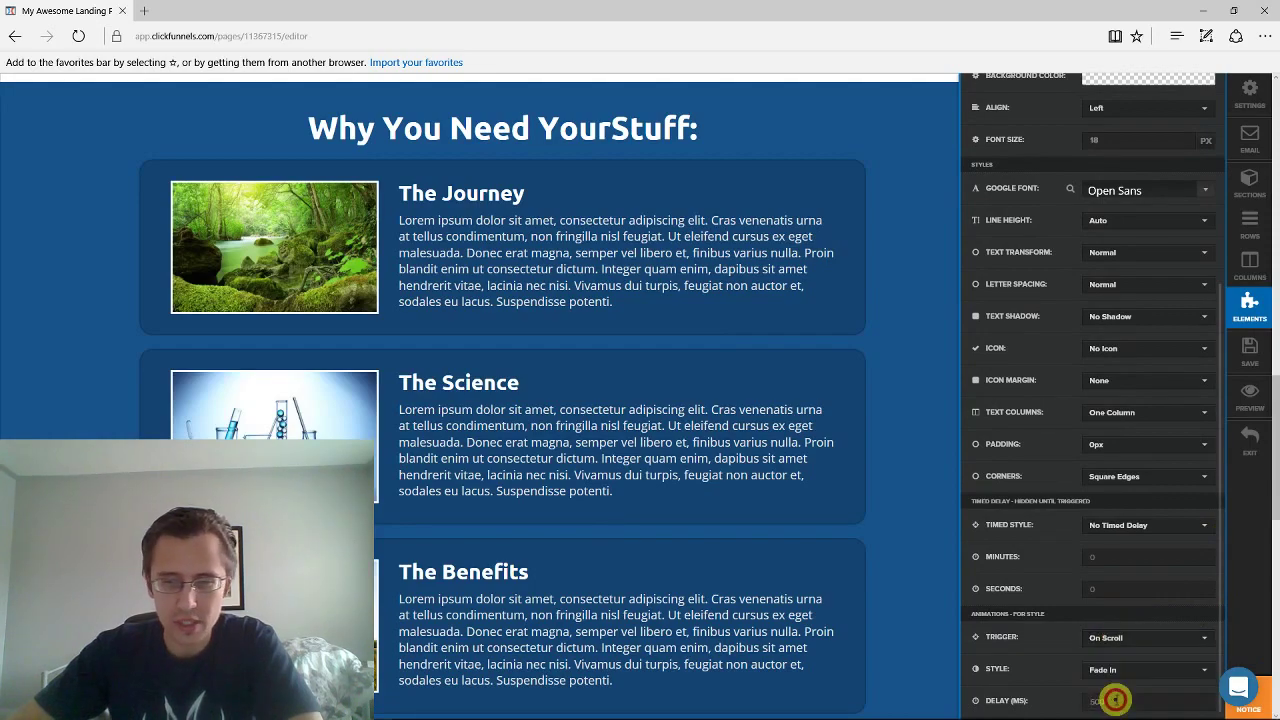
click(1120, 670)
click(1138, 606)
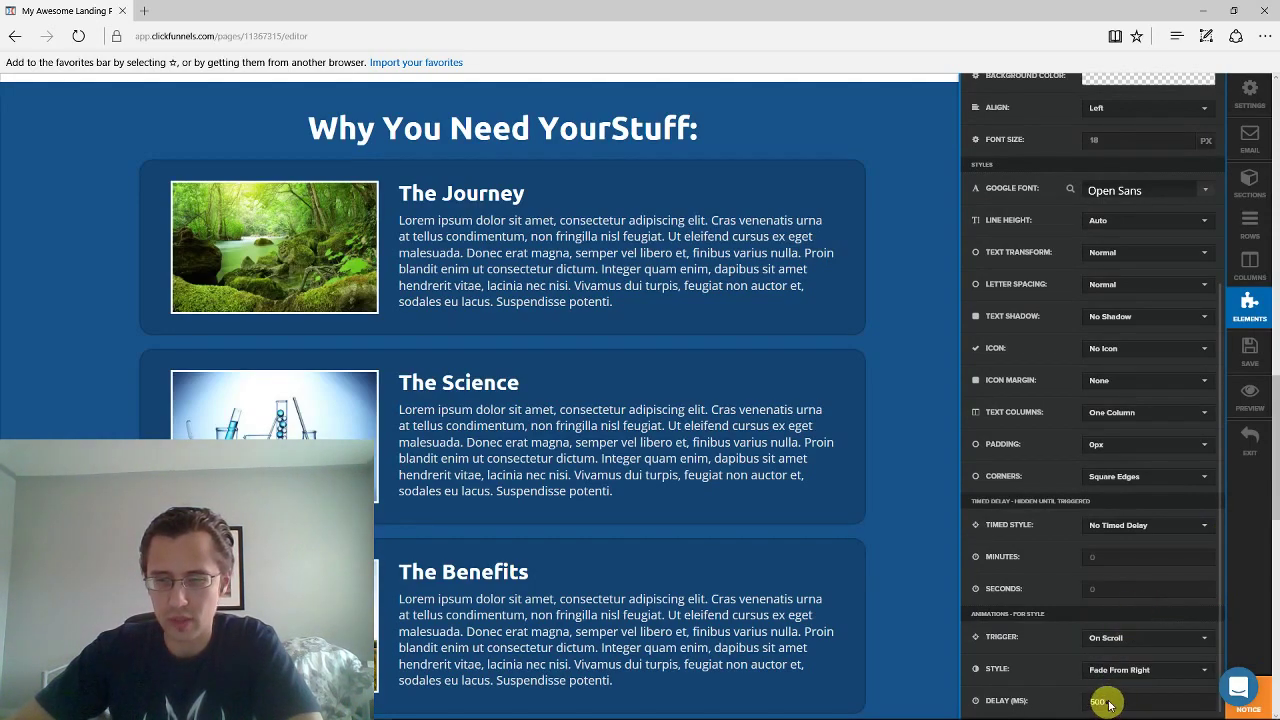
click(665, 473)
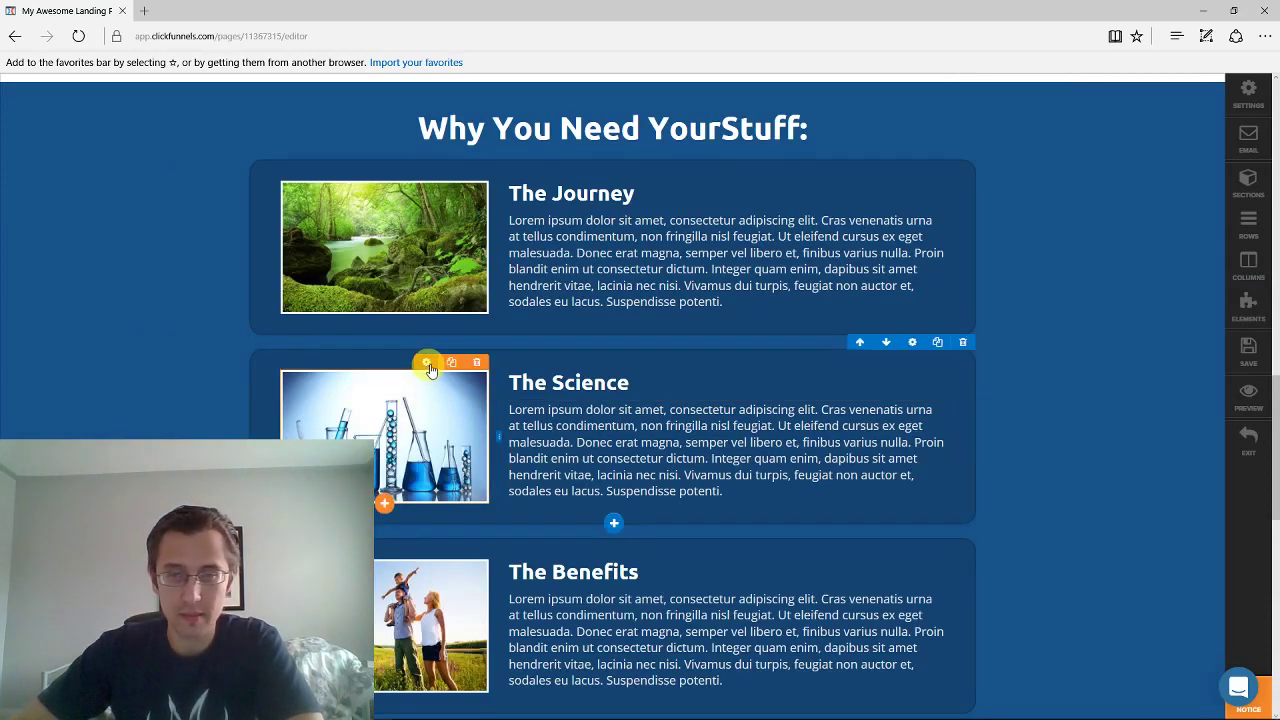
Give The Science image an On Scroll animation with the Fade From Left style and a 0 ms delay, and save the page
click(426, 362)
drag(1223, 306, 1225, 550)
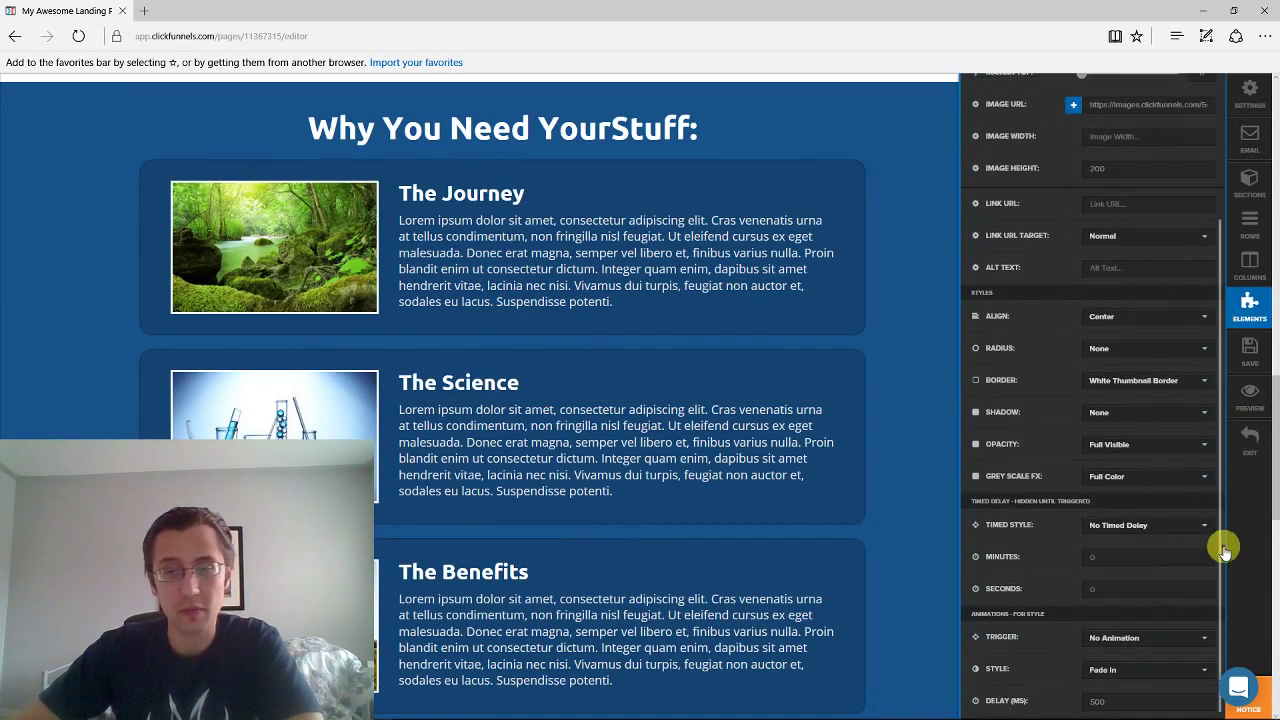
click(1116, 637)
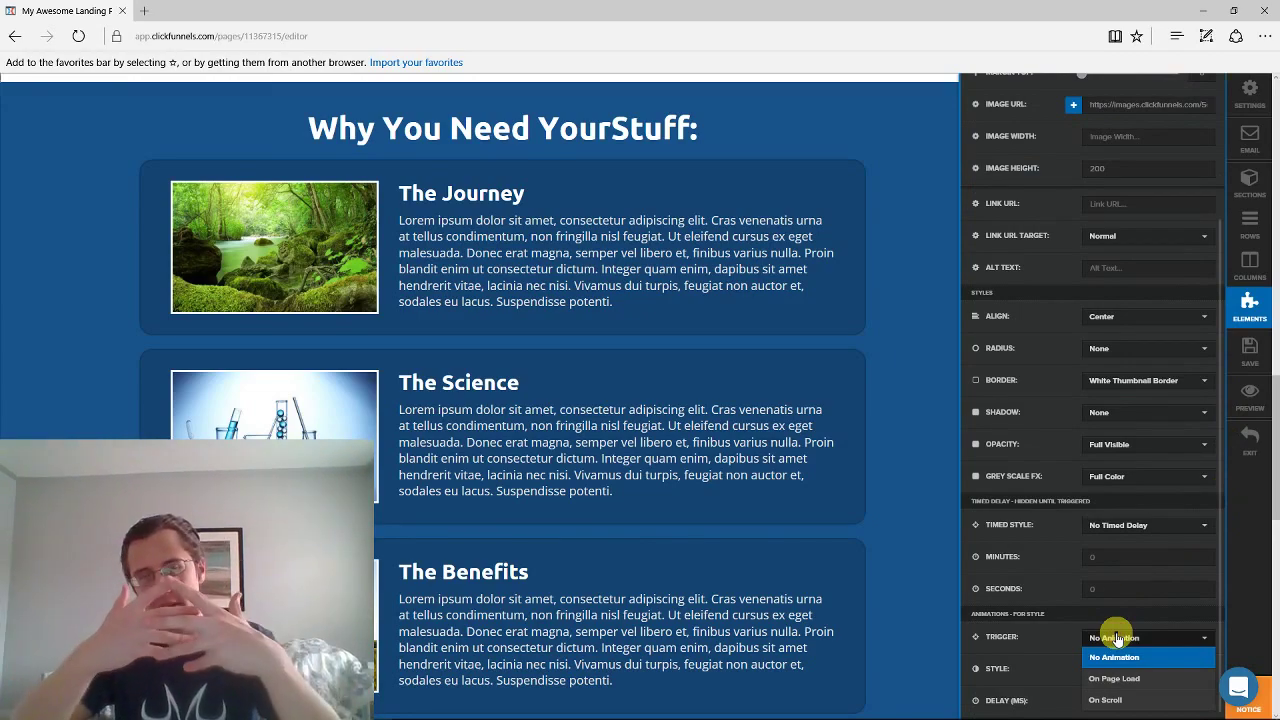
click(1130, 700)
click(1125, 668)
click(1146, 588)
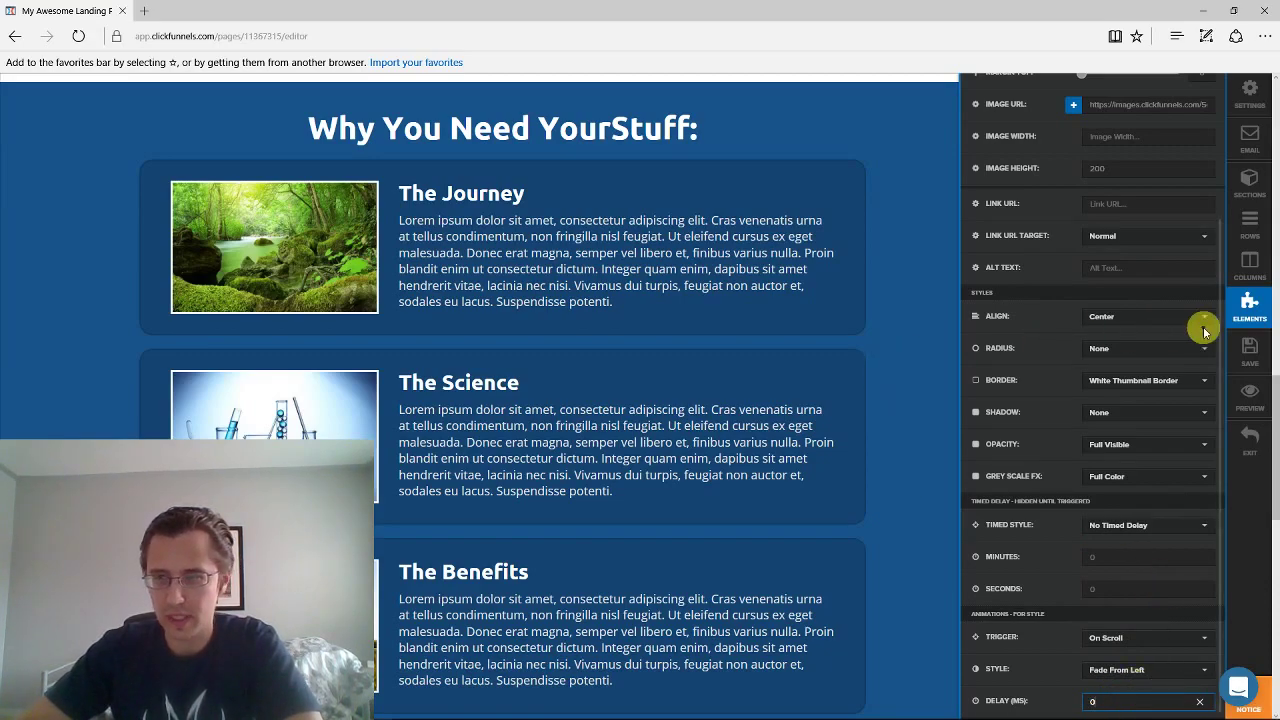
click(1249, 349)
Give The Benefits headline an On Scroll animation with the Fade From Right style
scroll(808, 363, down, 1)
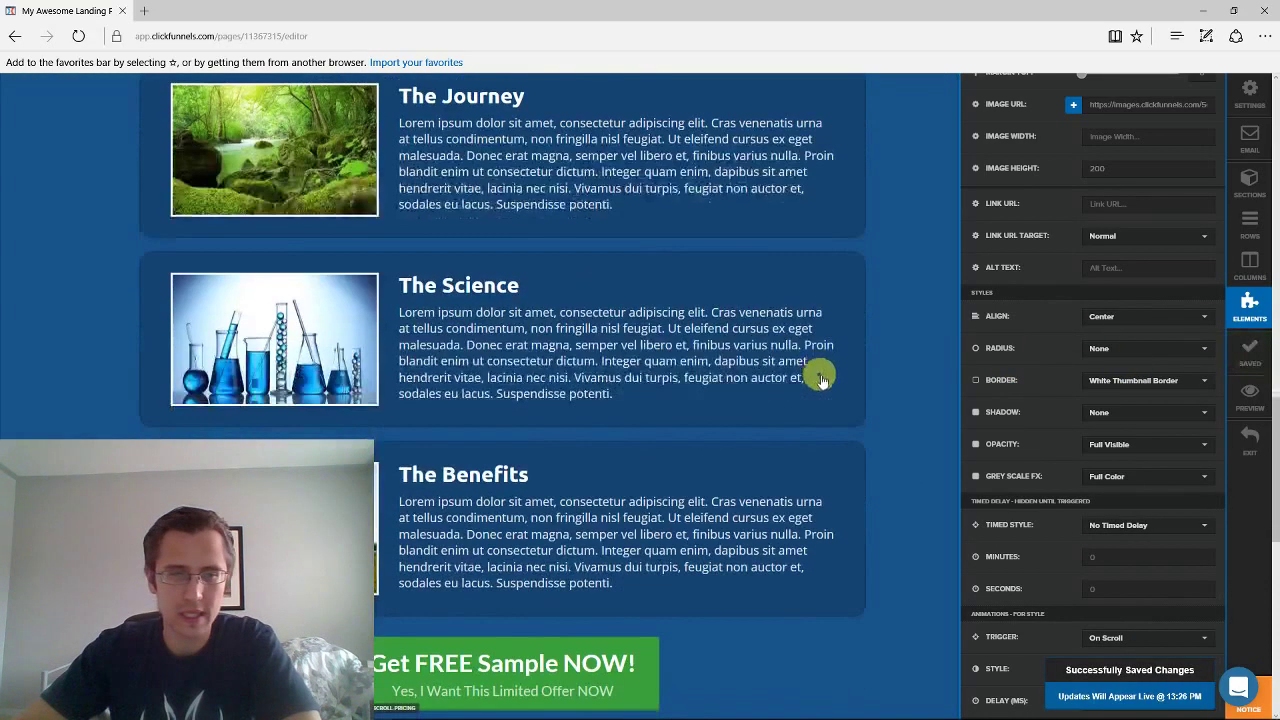
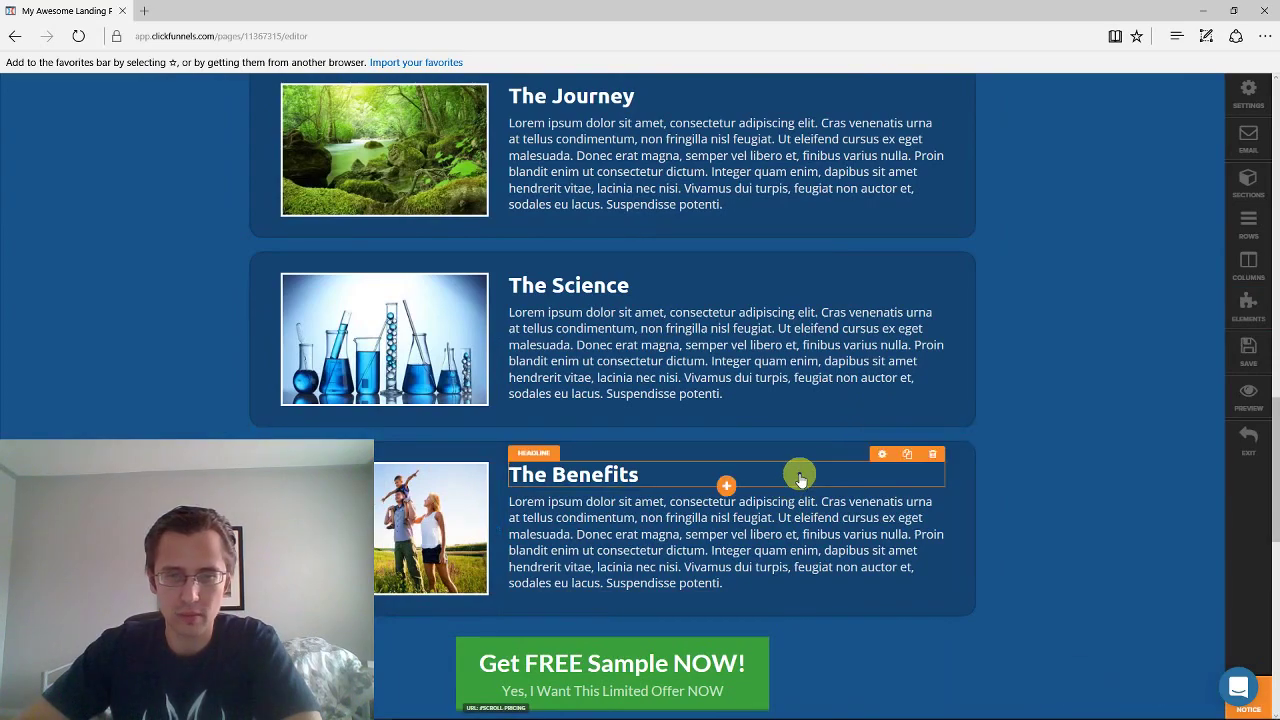
click(881, 456)
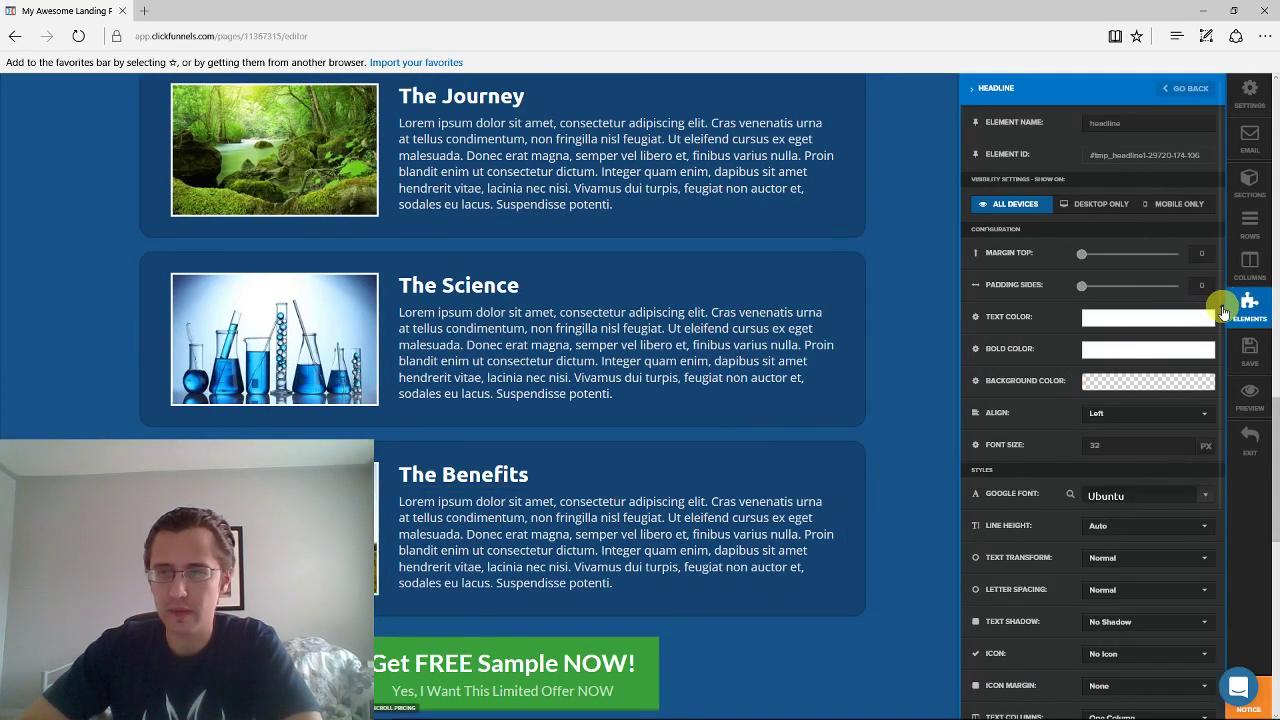
drag(1222, 395, 1231, 603)
click(1109, 643)
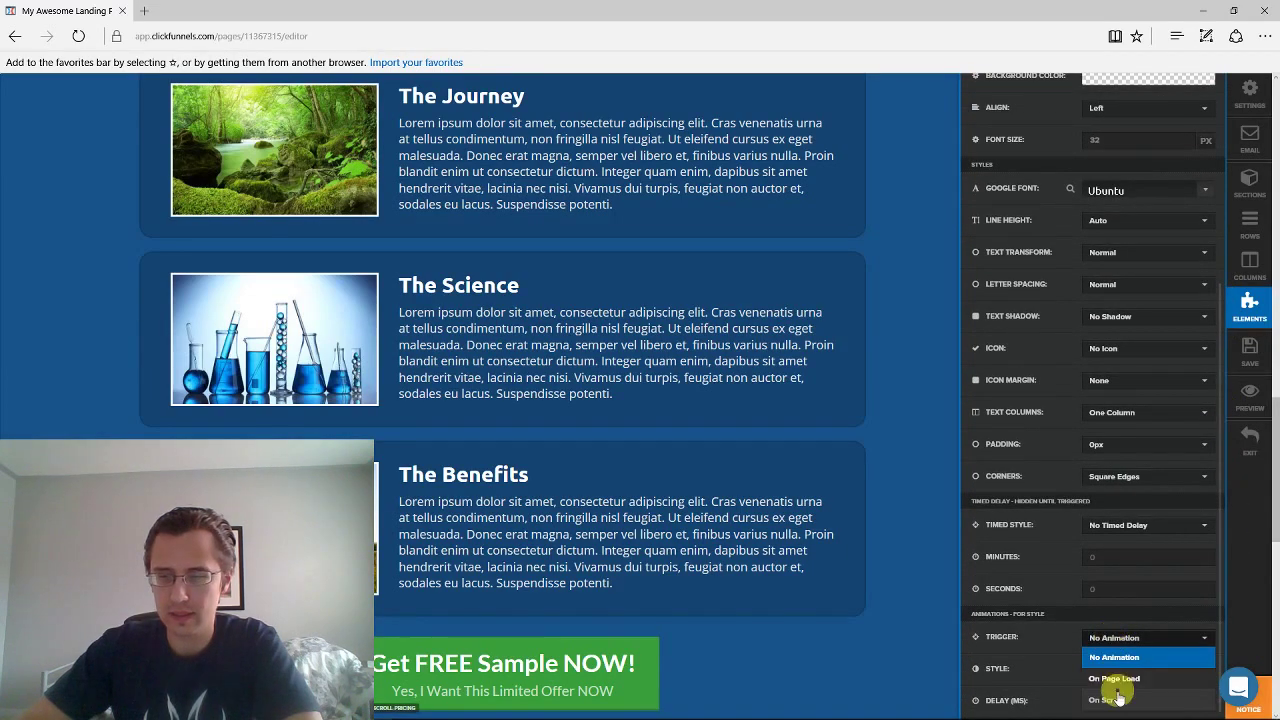
click(1118, 677)
click(1134, 604)
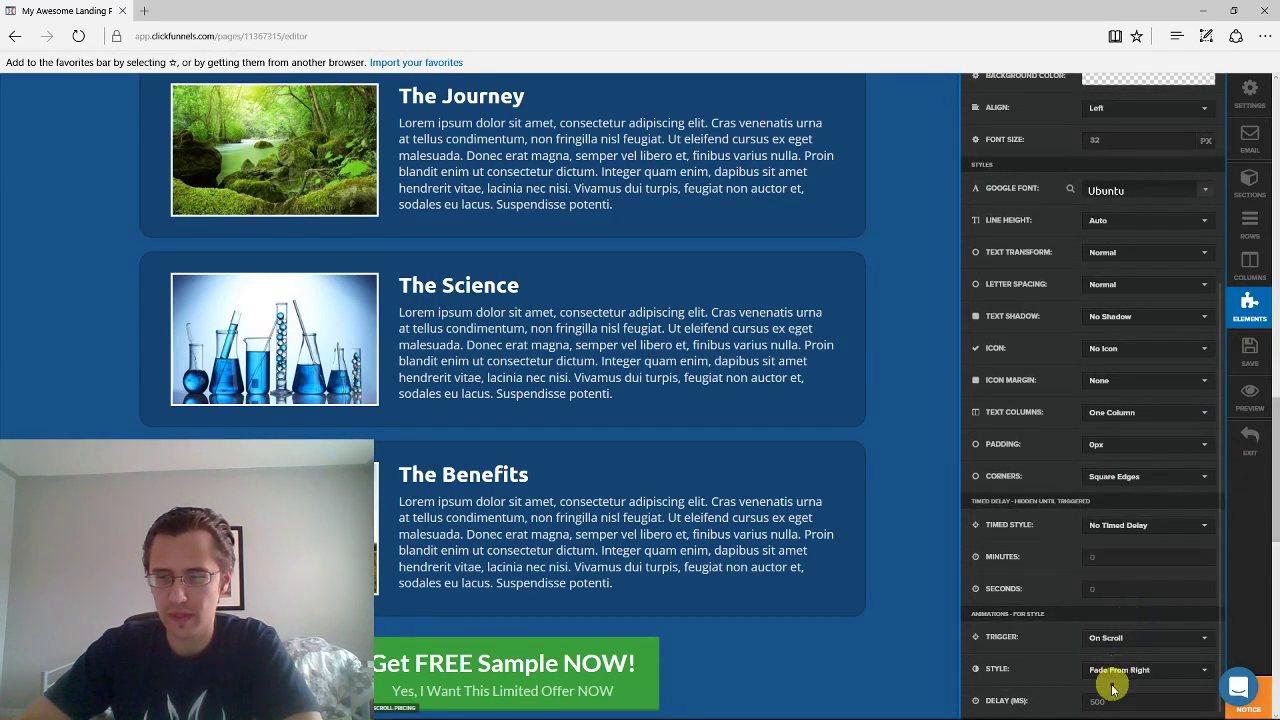
click(714, 523)
Give the paragraph text under The Benefits an On Scroll animation with the Fade From Right style and a 0 ms delay
click(883, 510)
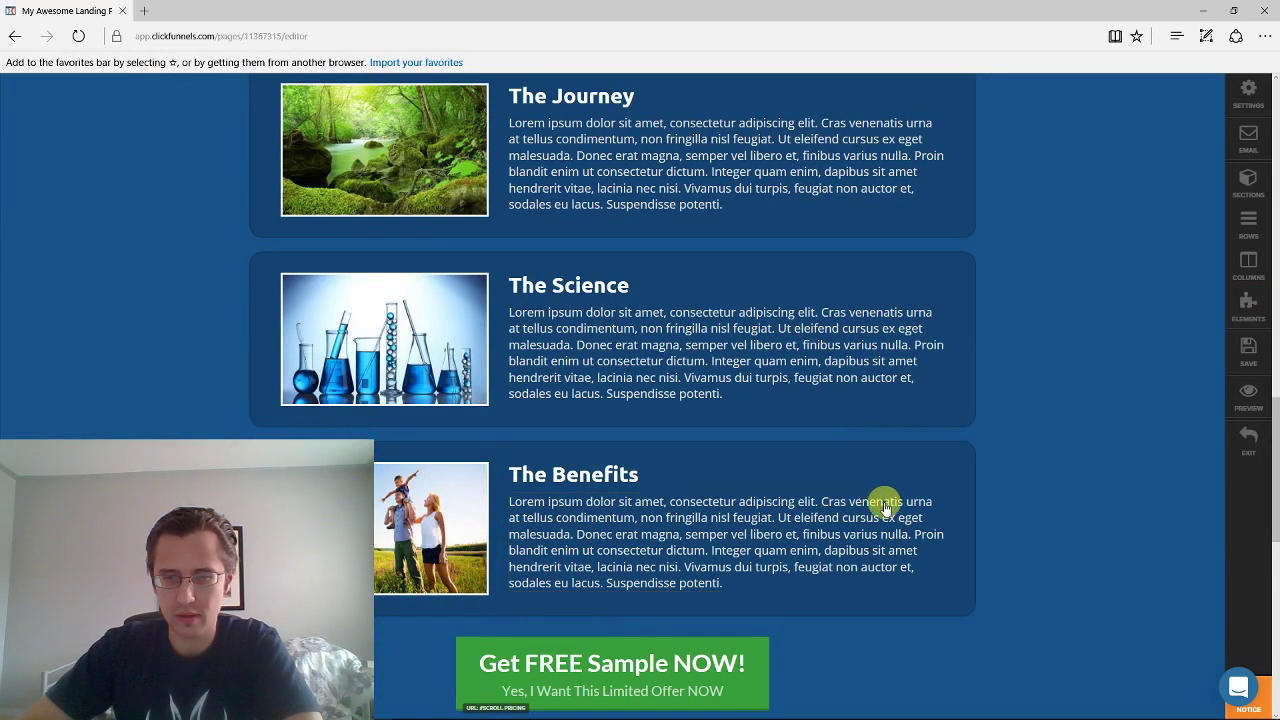
click(884, 509)
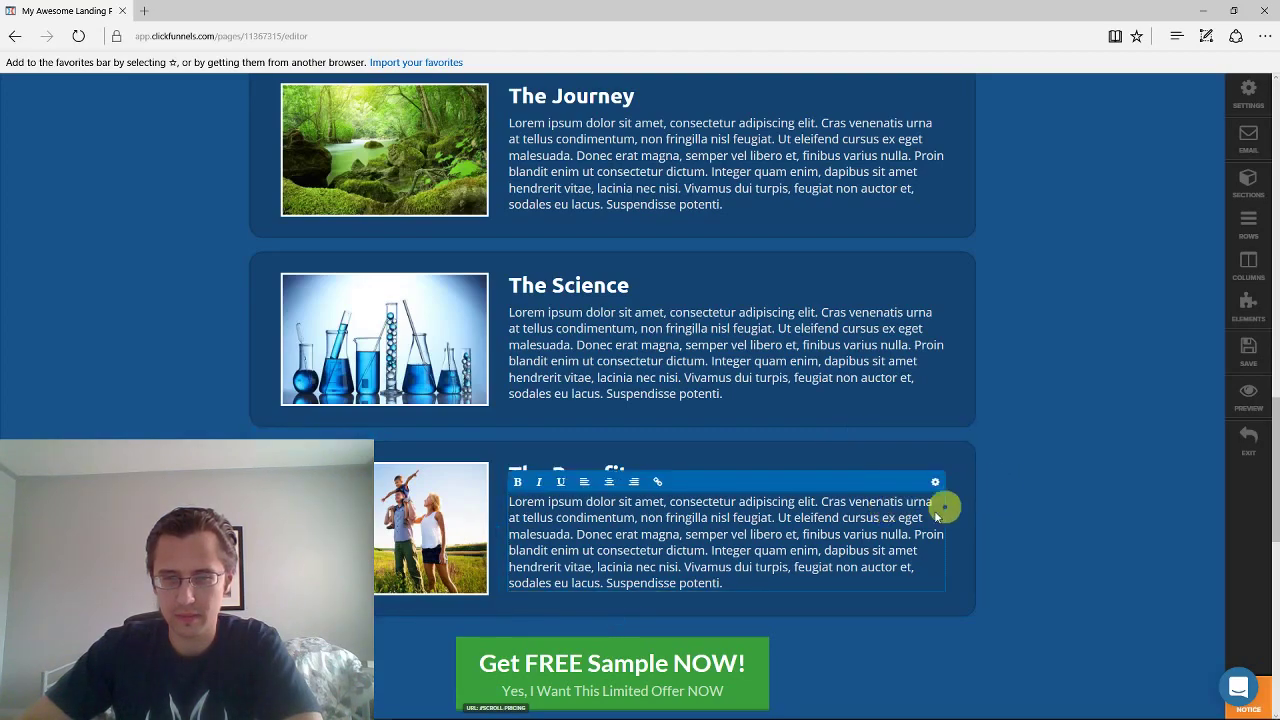
click(1044, 510)
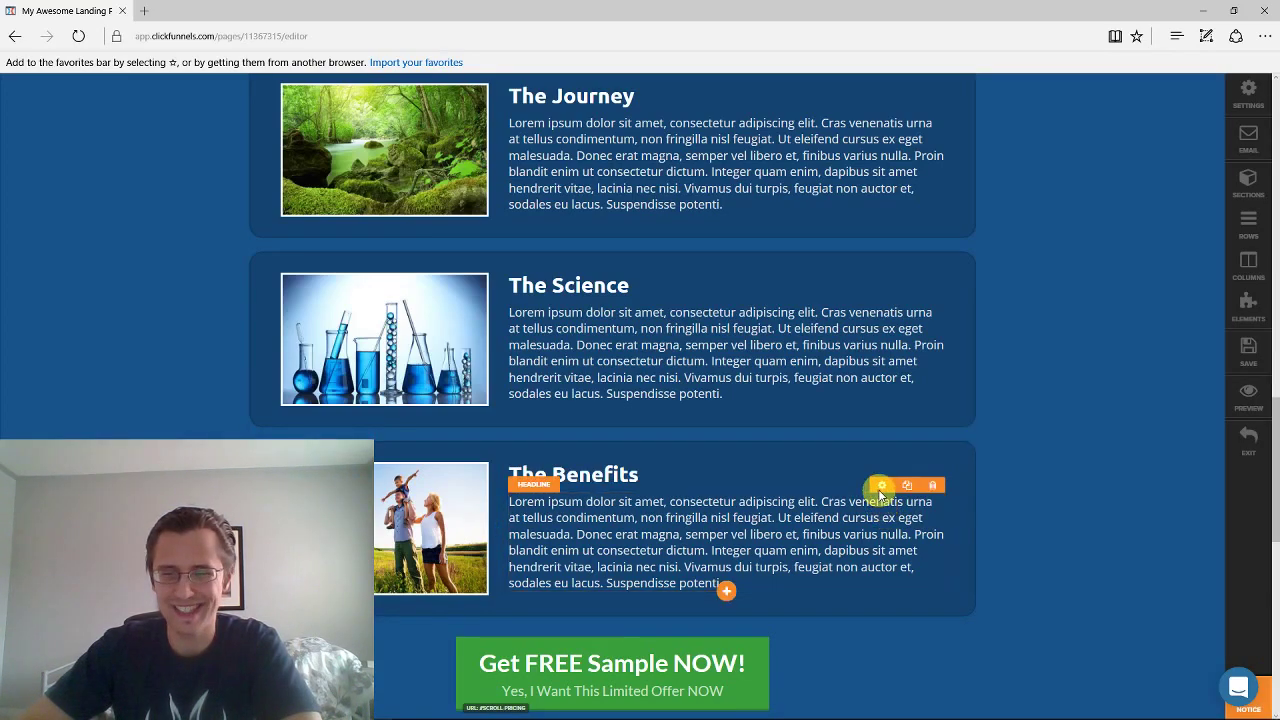
mouse_move(886, 509)
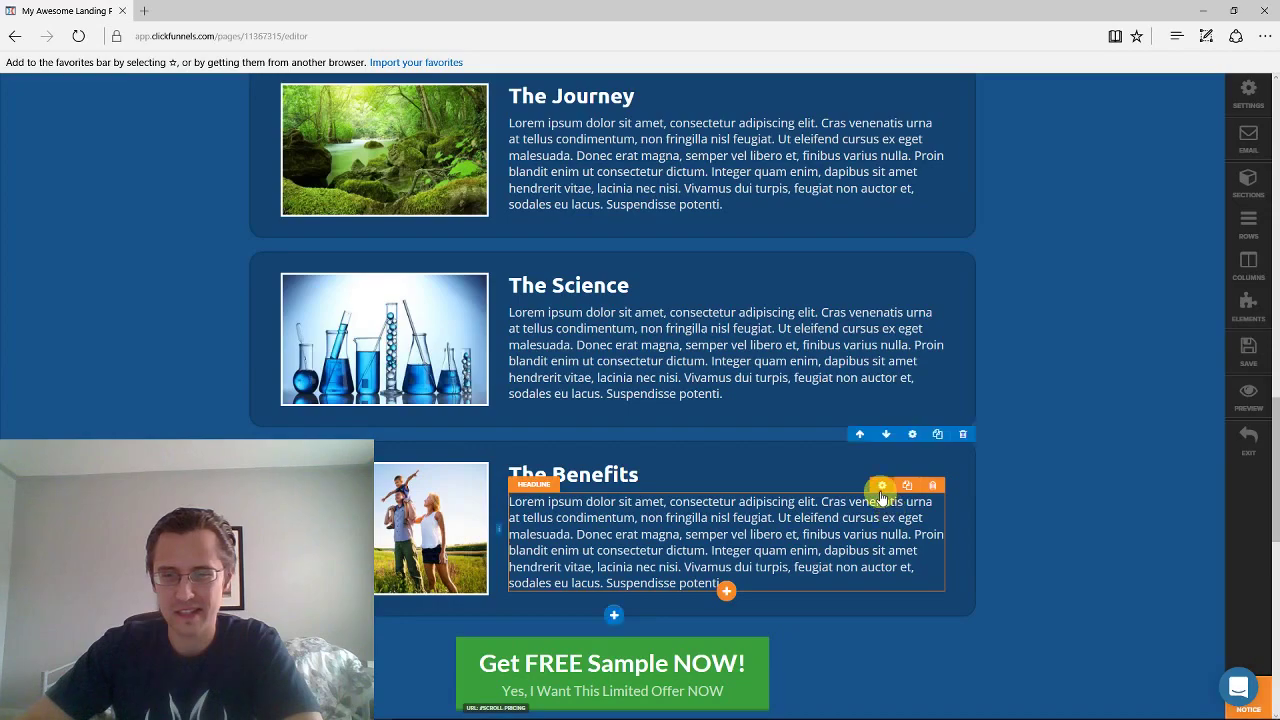
click(897, 483)
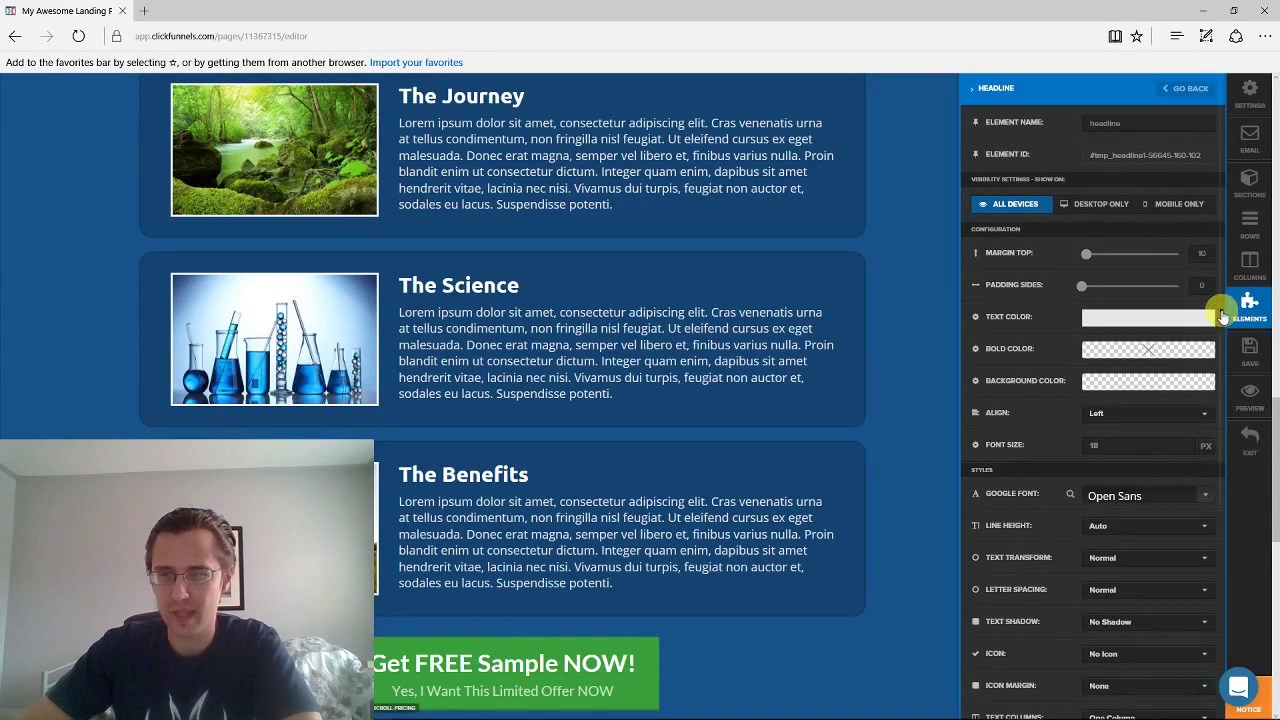
scroll(1205, 601, down, 3)
click(1123, 638)
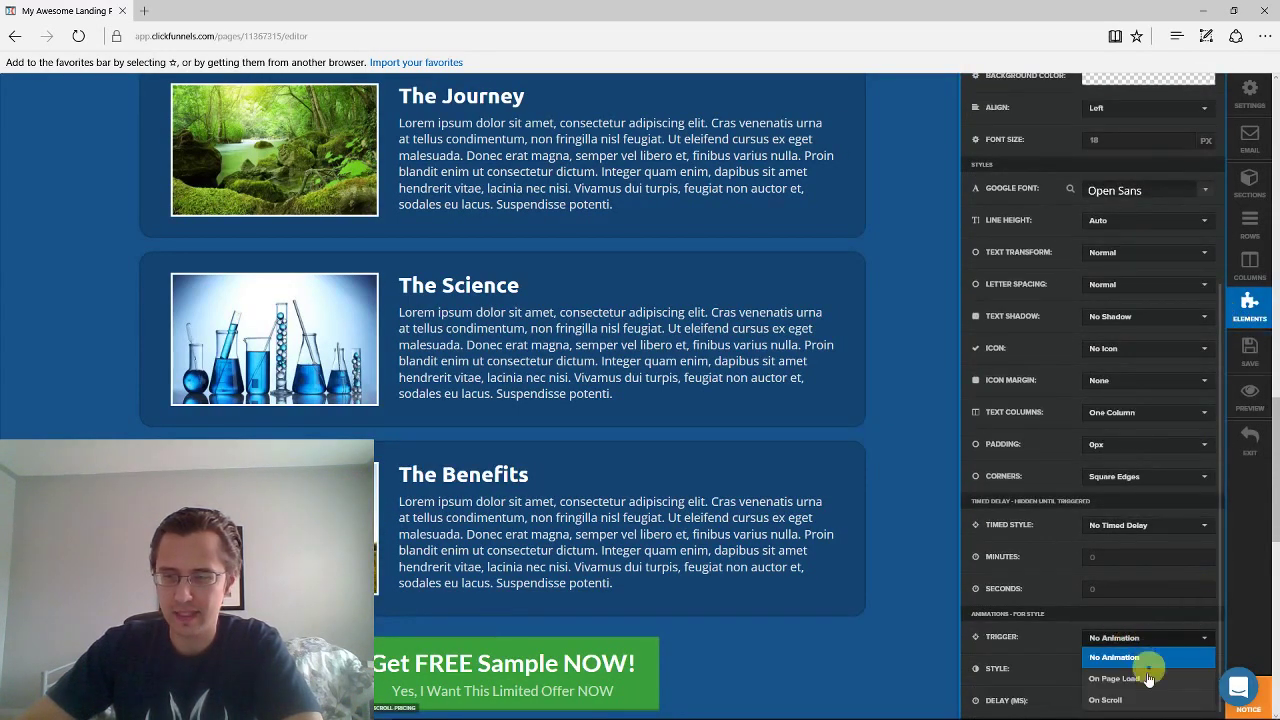
click(1115, 670)
click(1115, 670)
click(1155, 615)
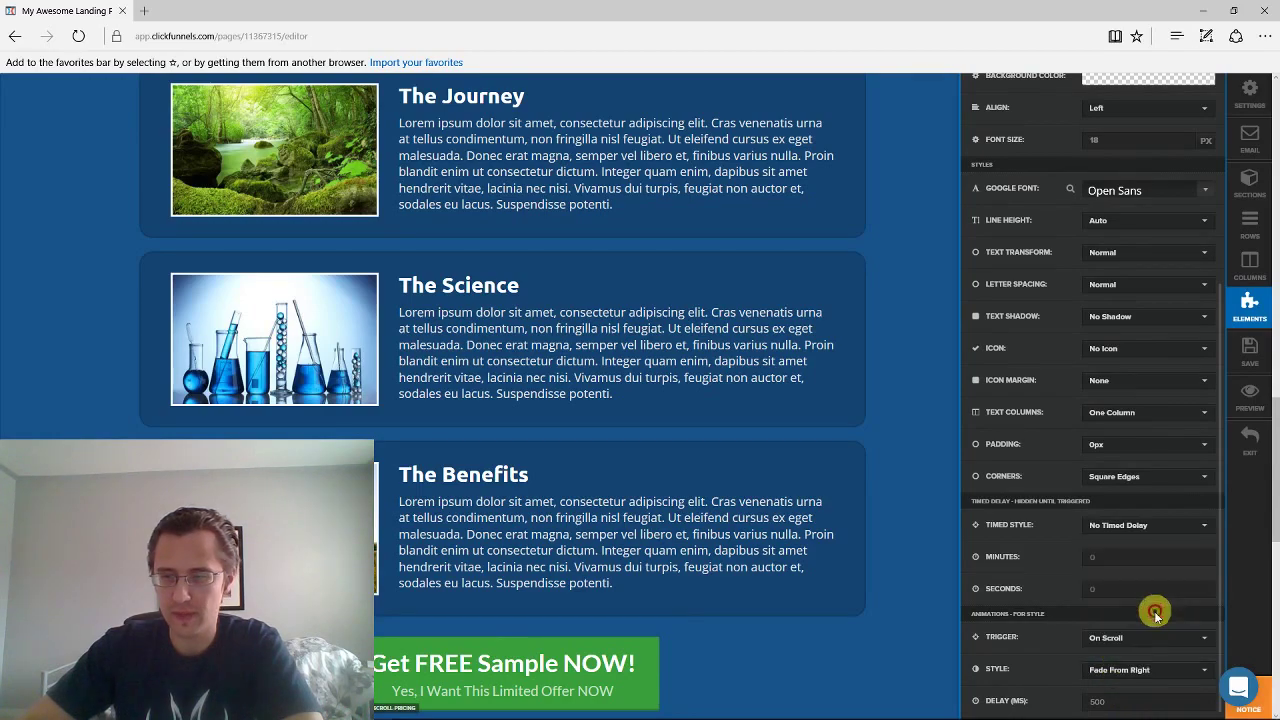
click(1117, 700)
text(0)
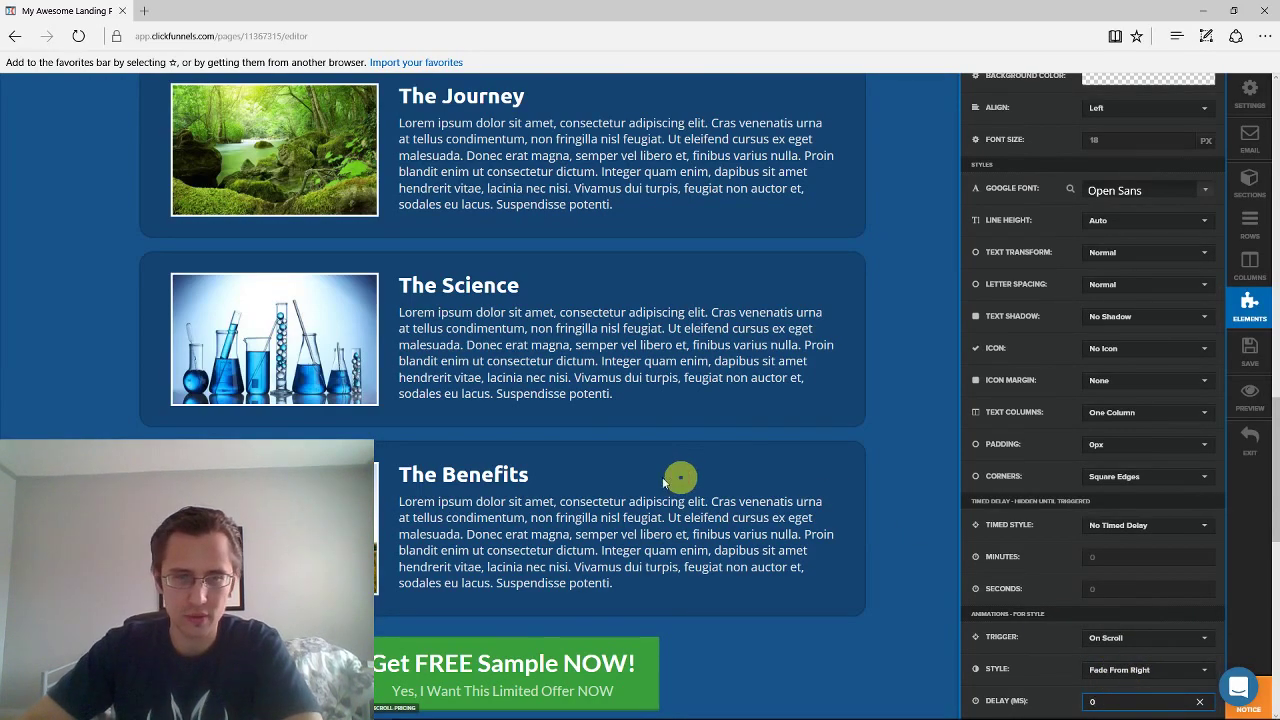
Give The Benefits image an On Scroll animation with the Fade From Left style and a 0 ms delay, and save the page
click(680, 478)
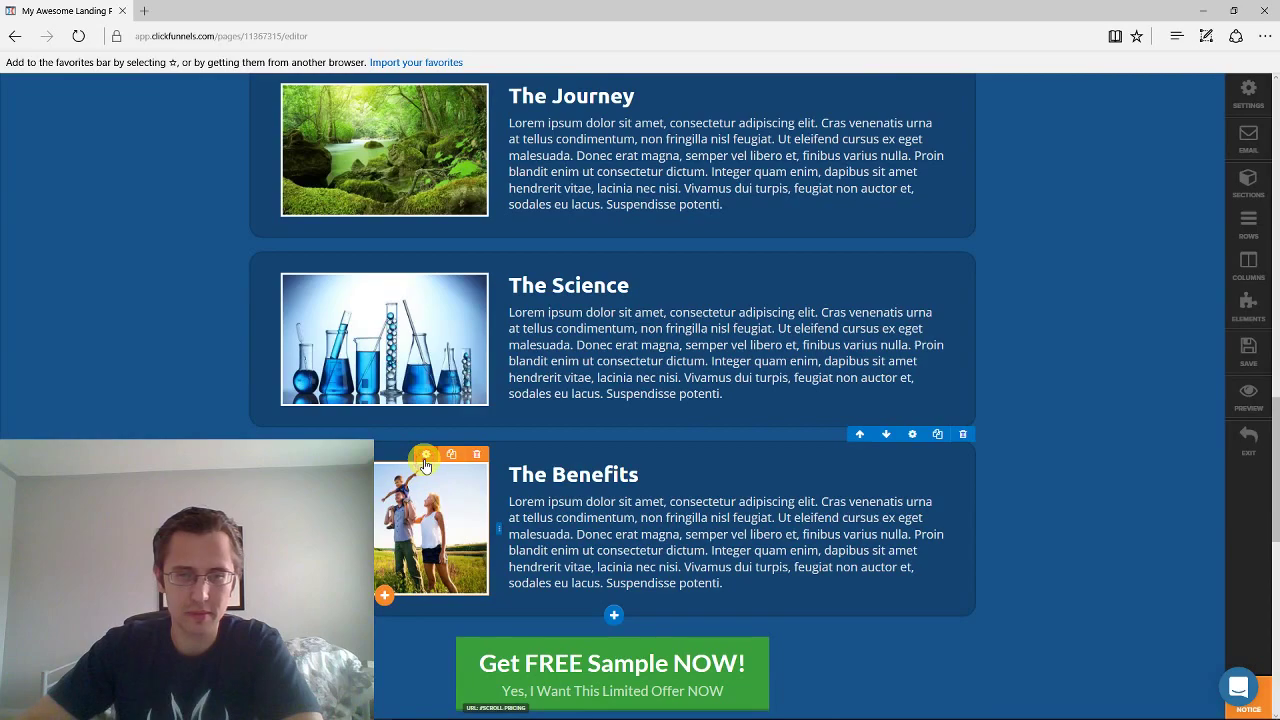
click(425, 463)
drag(1222, 300, 1222, 515)
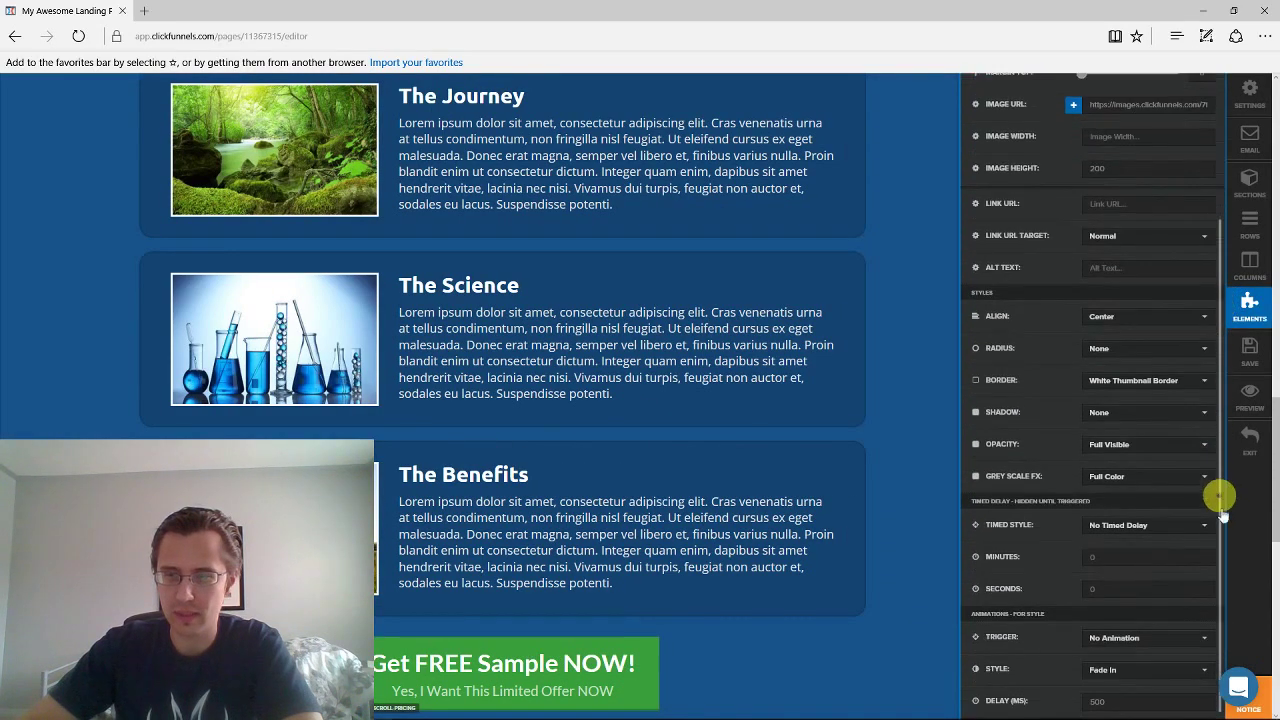
click(1129, 638)
click(1120, 692)
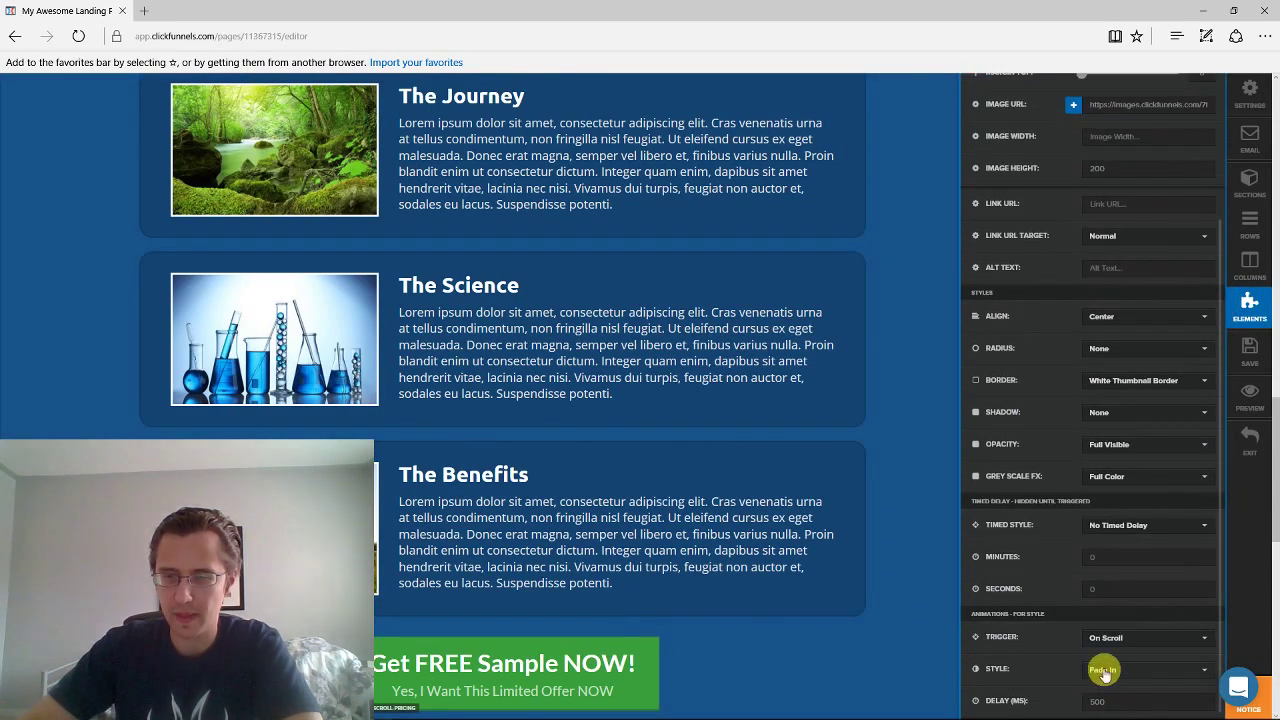
click(1104, 673)
click(1137, 590)
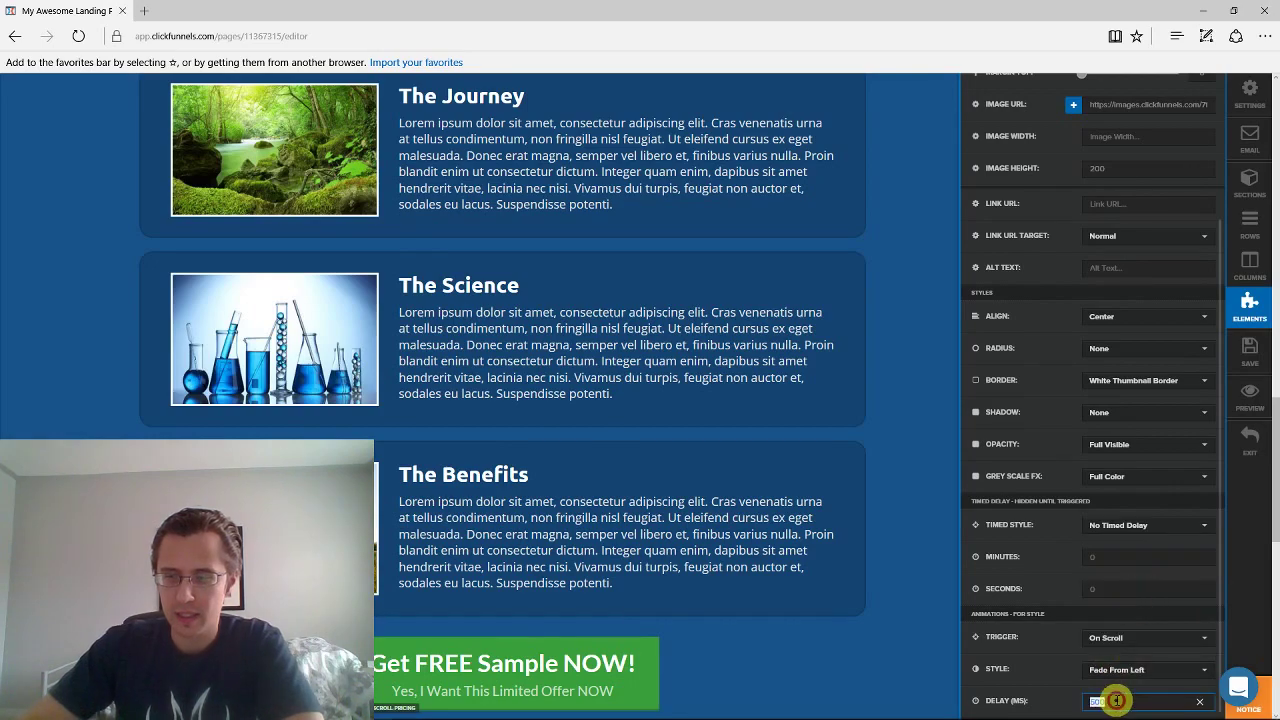
text(0)
click(1255, 353)
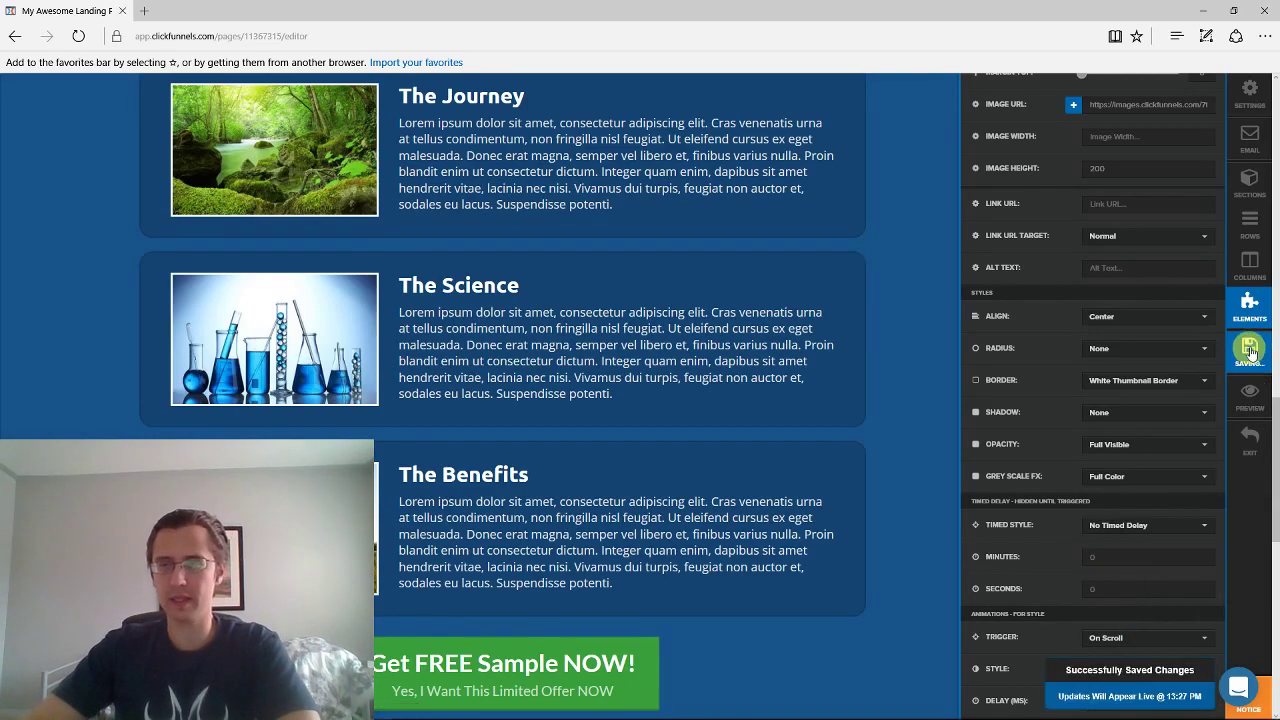
Give the Why section's full column holding the Get FREE Sample button an On Scroll, Fade From Bottom animation with 0 ms delay, and save
click(884, 388)
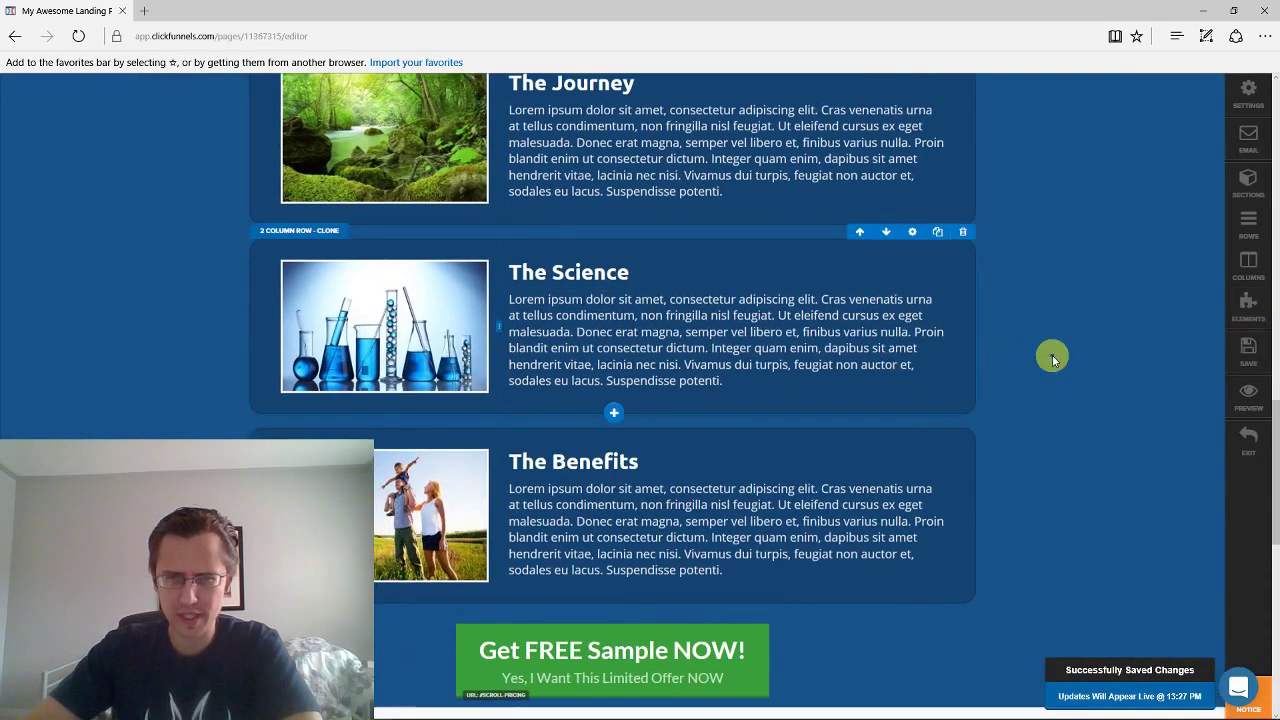
scroll(1000, 380, down, 2)
click(686, 497)
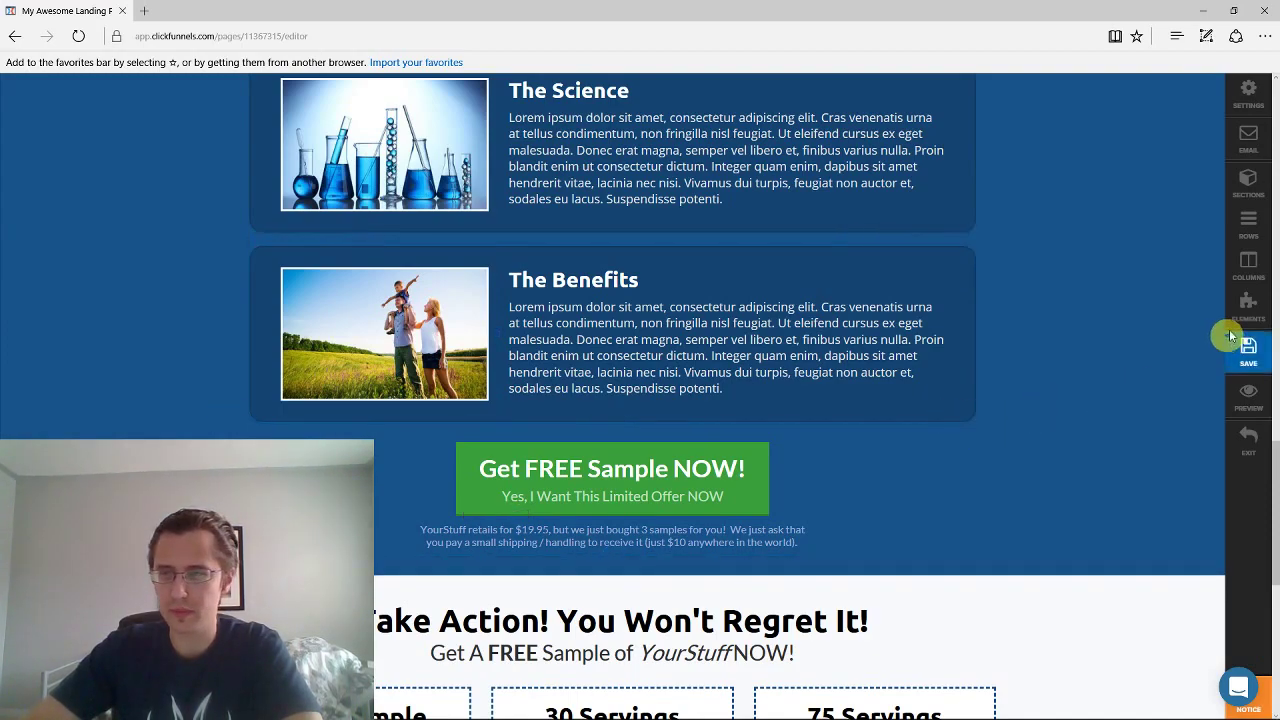
click(1249, 265)
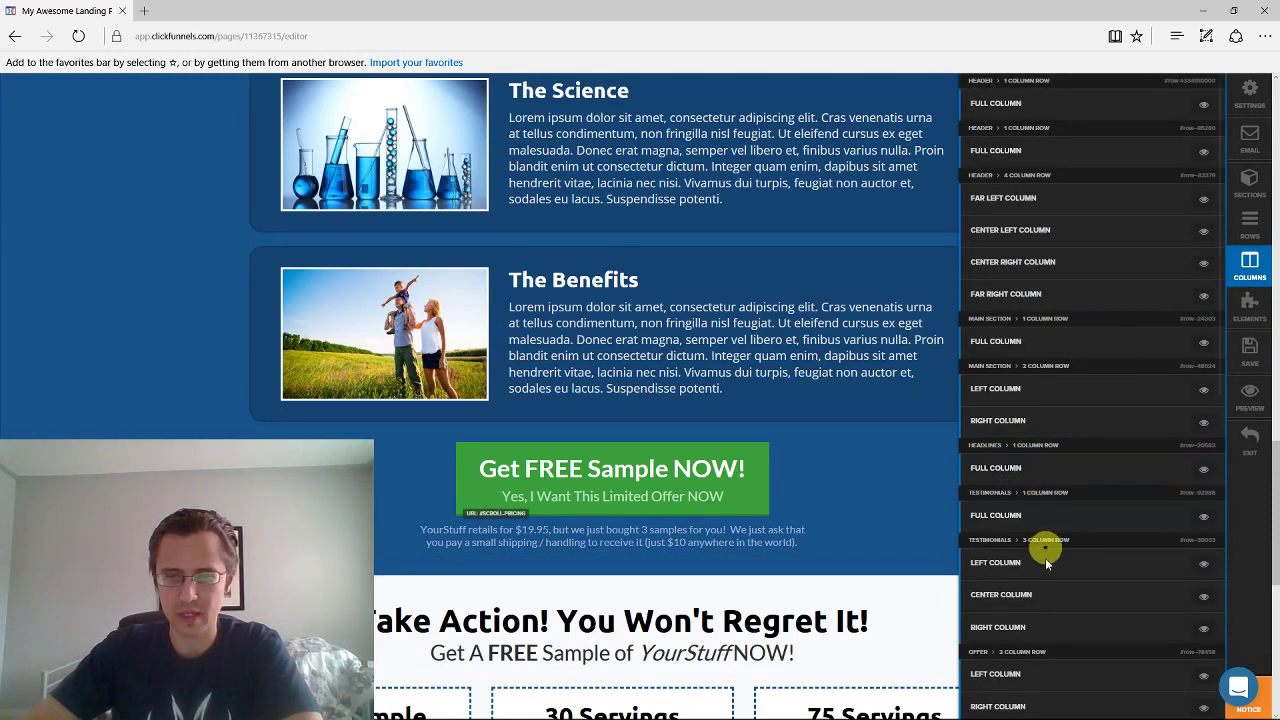
scroll(1045, 560, down, 3)
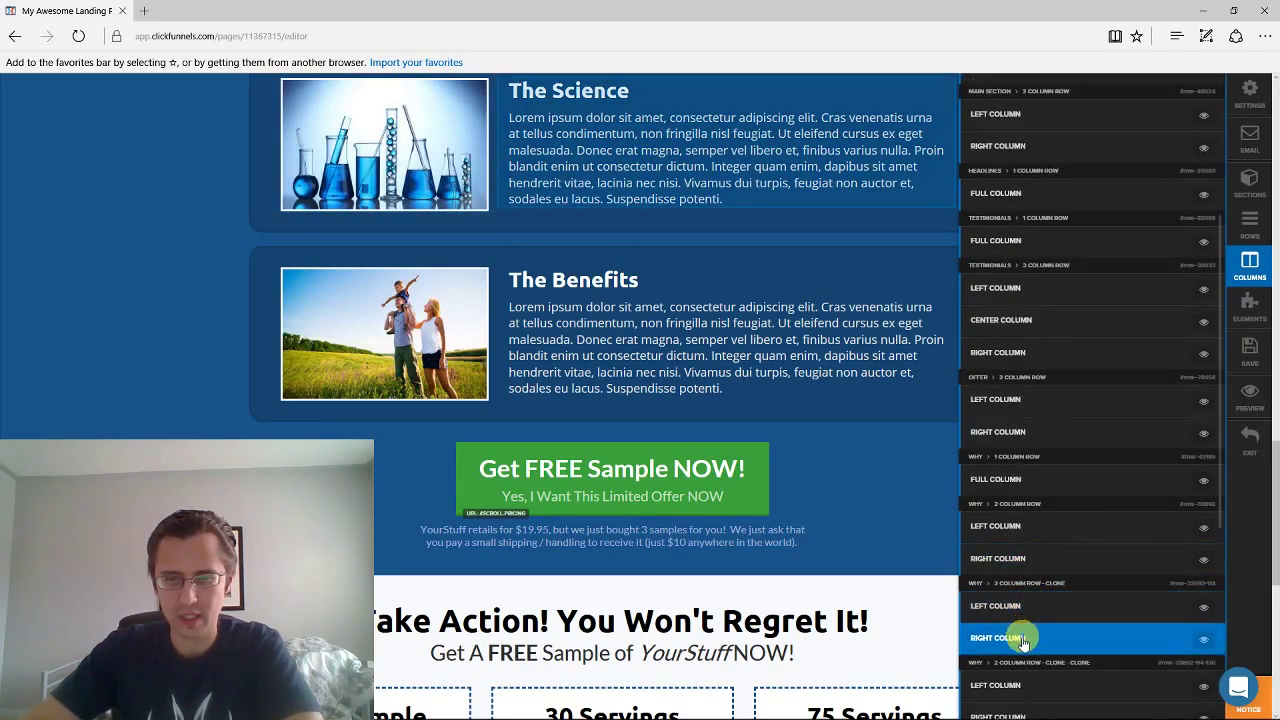
scroll(1021, 660, down, 2)
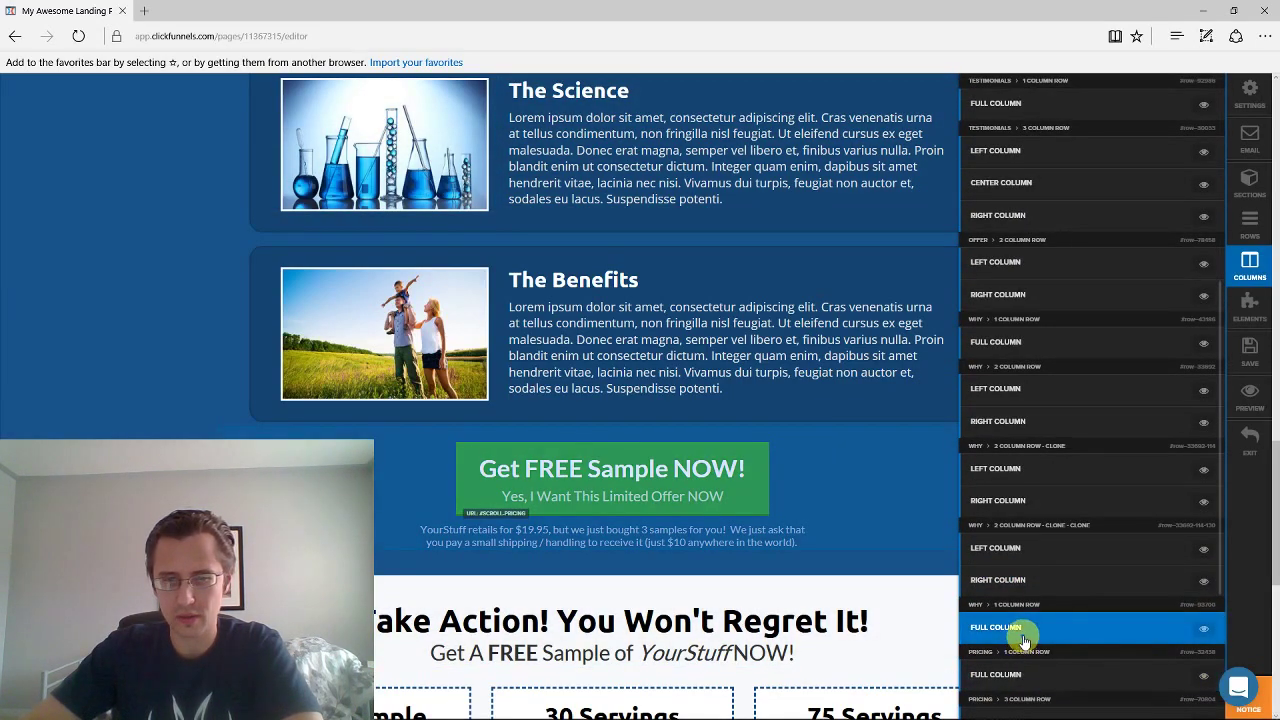
click(1010, 630)
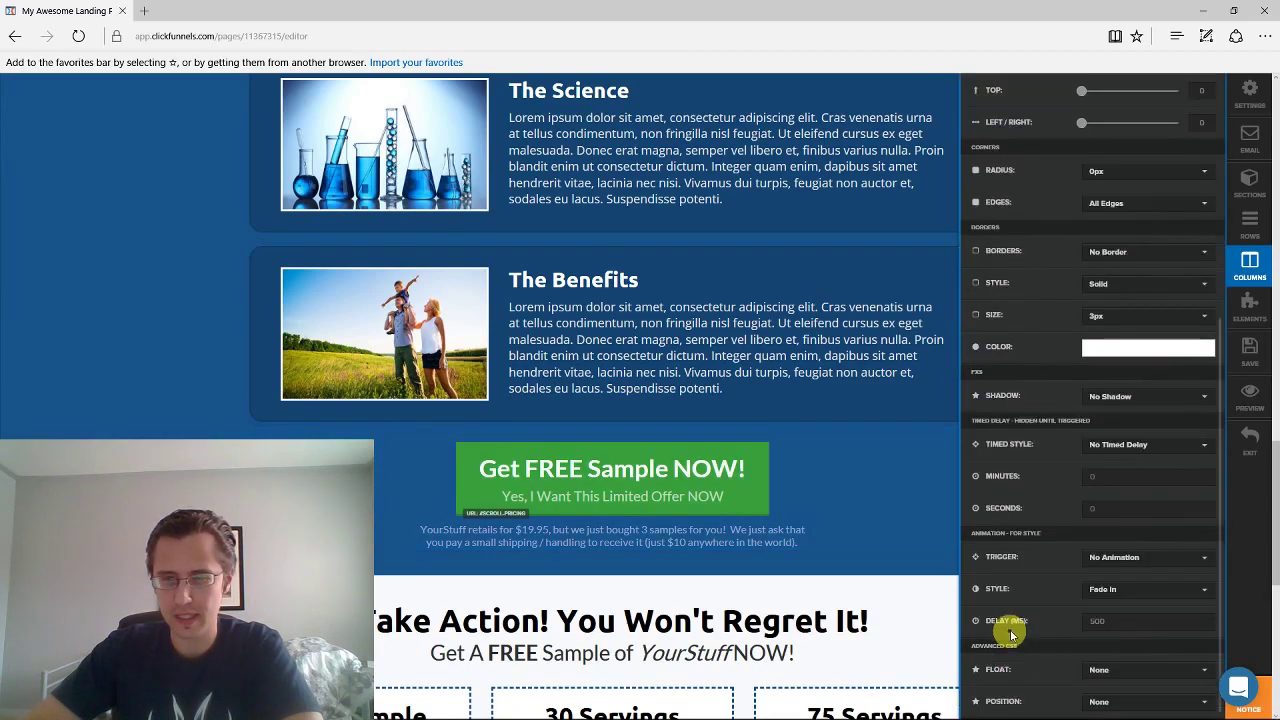
click(1129, 620)
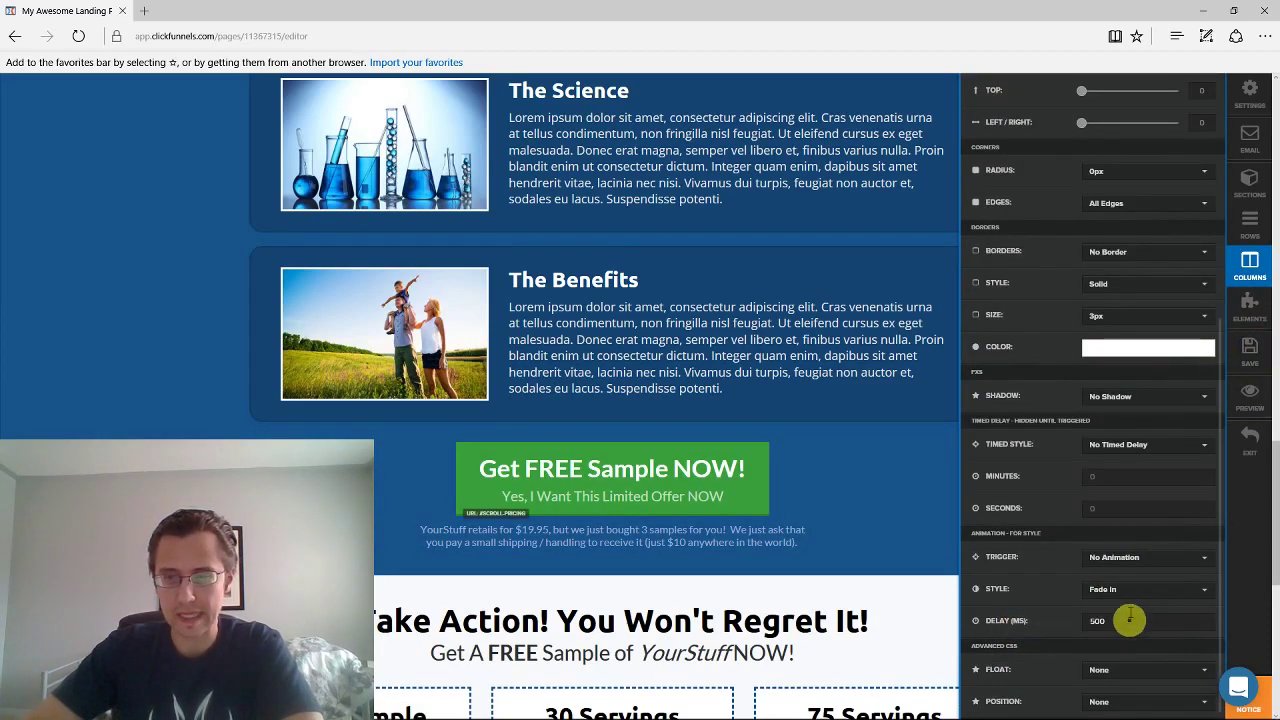
click(1105, 565)
click(1140, 606)
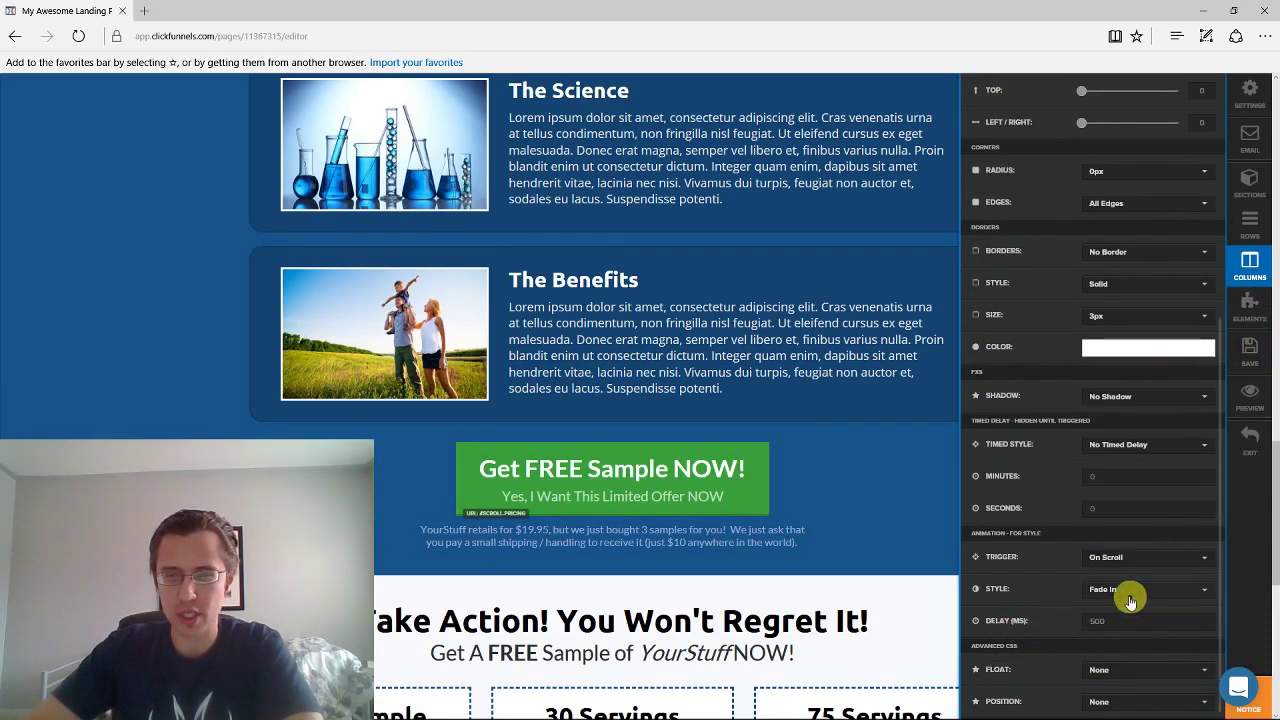
click(1129, 591)
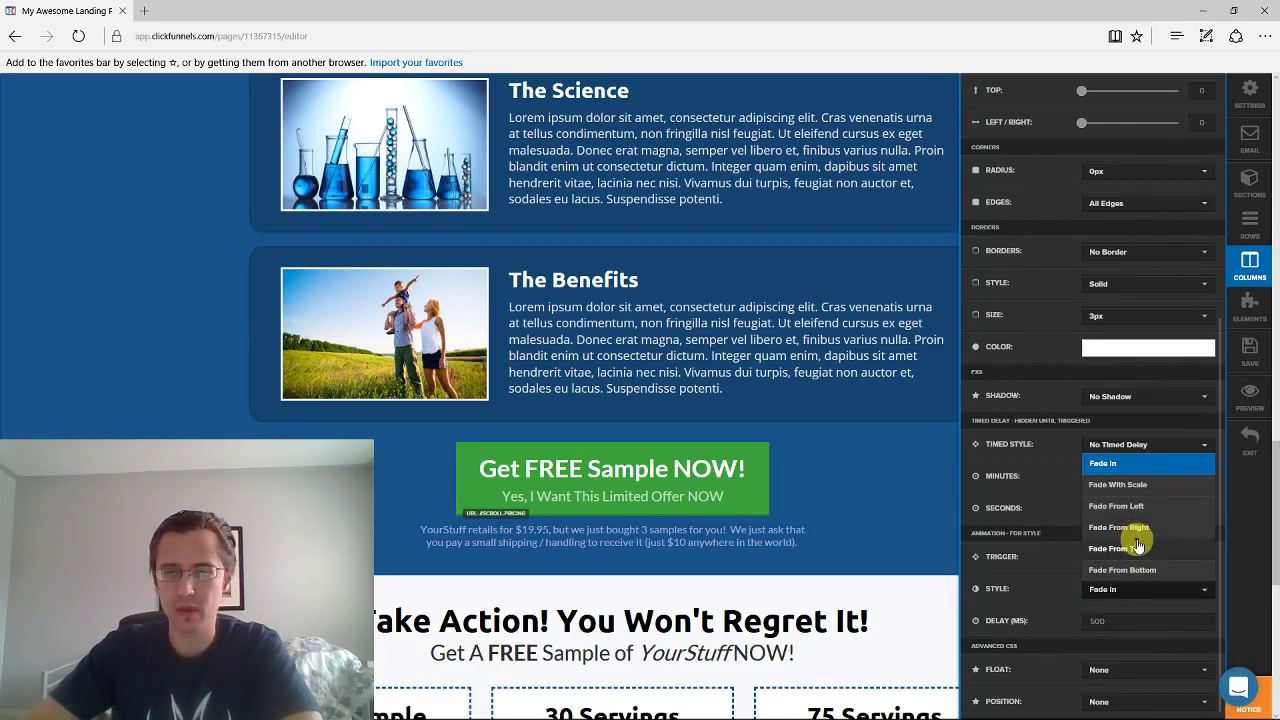
click(1133, 569)
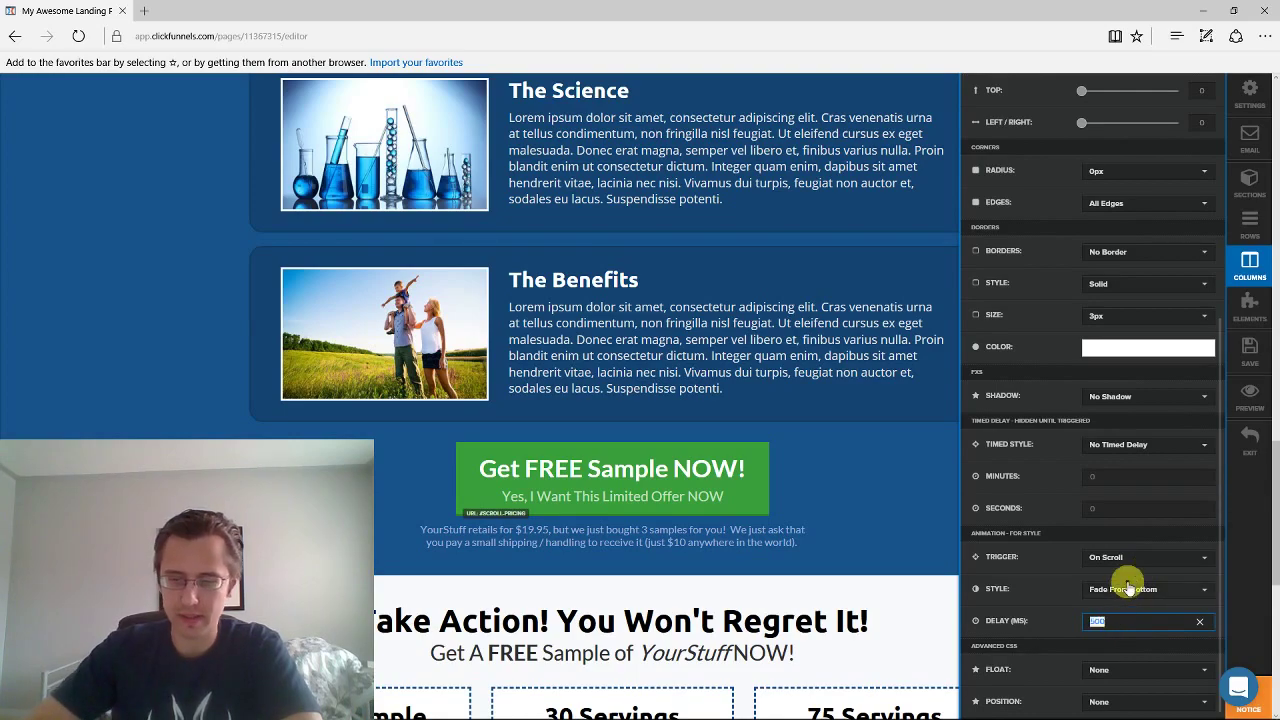
click(1250, 350)
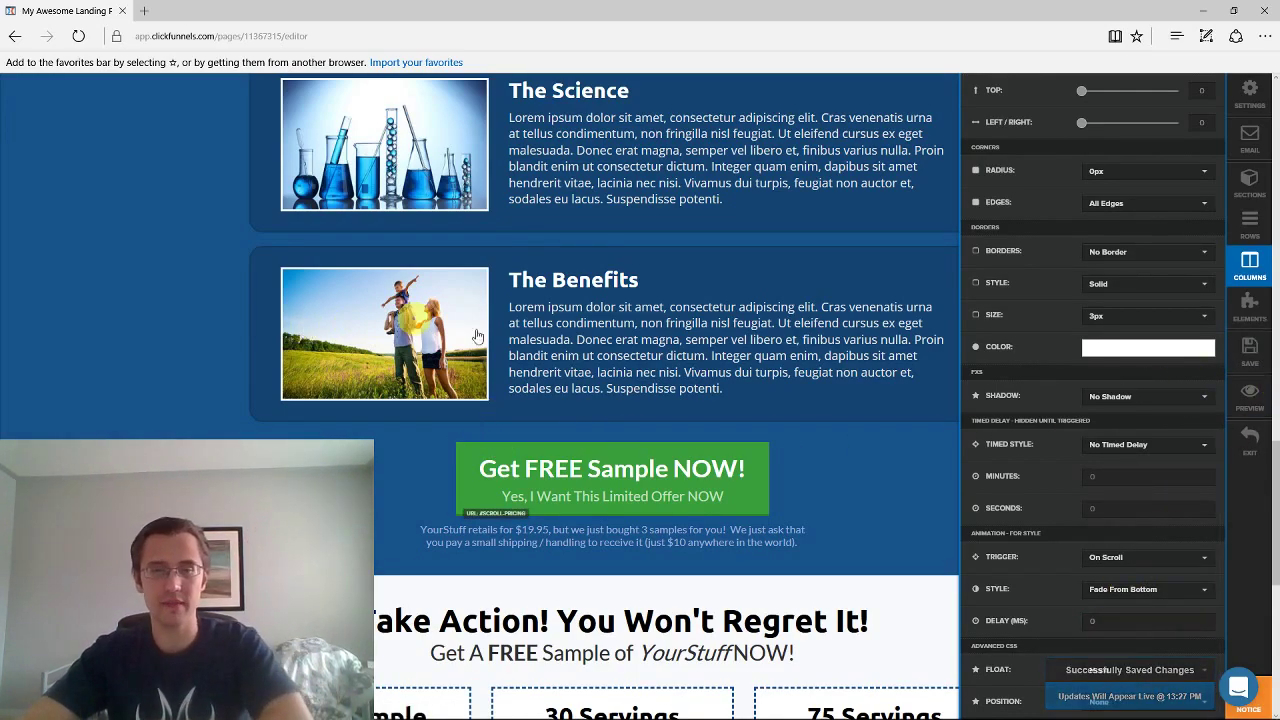
Give the row holding the "Take Action! You Won't Regret It!" headline an On Scroll animation with the Fade From Top style, and save the page
scroll(850, 480, down, 3)
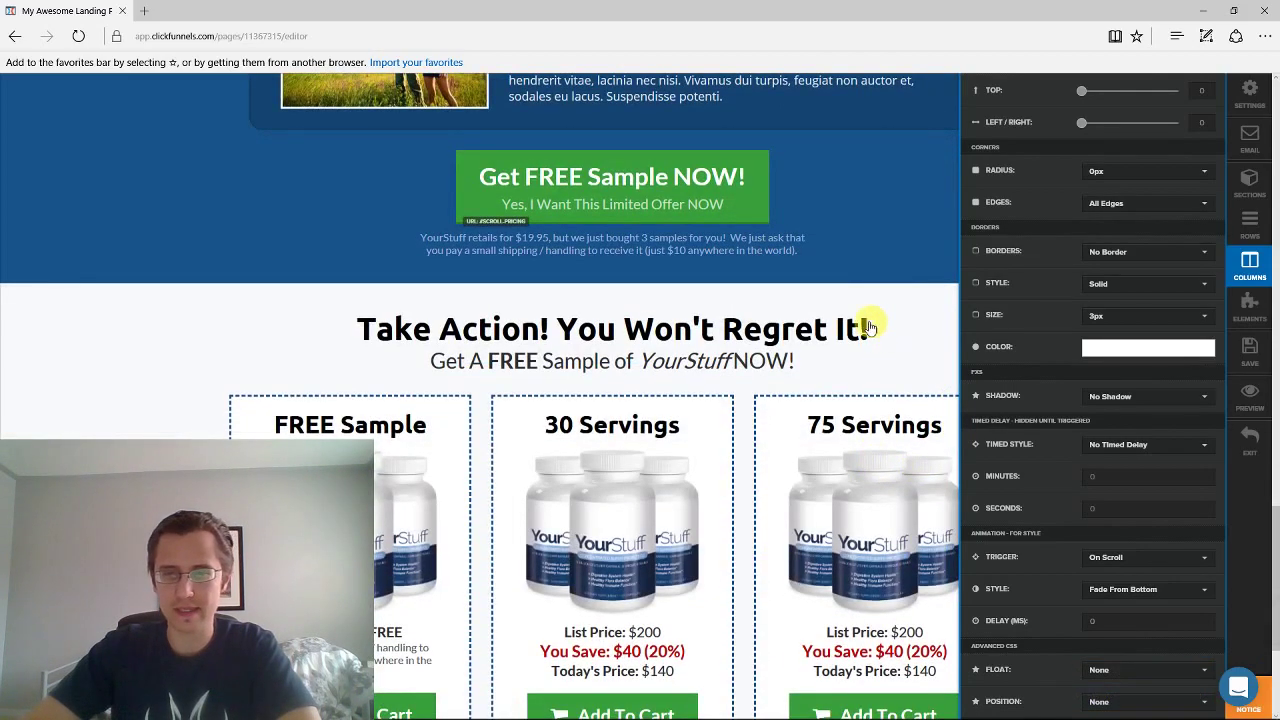
click(876, 352)
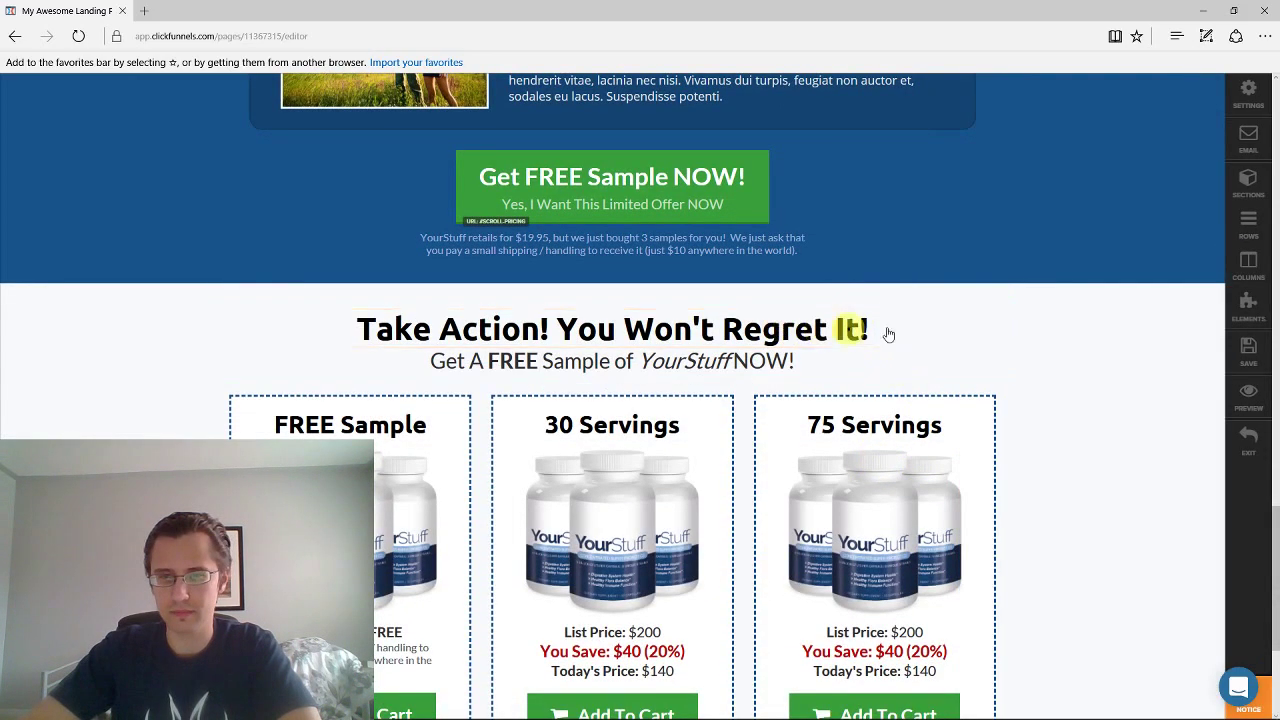
click(950, 298)
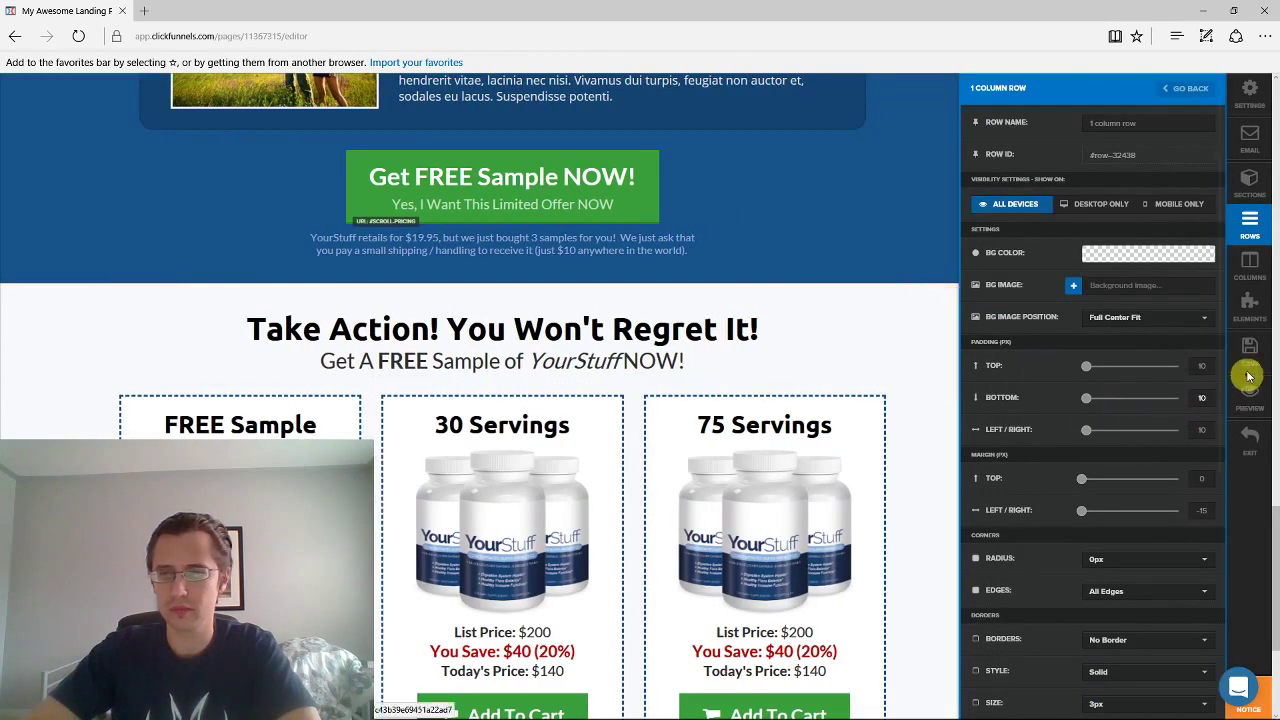
drag(1218, 350, 1206, 560)
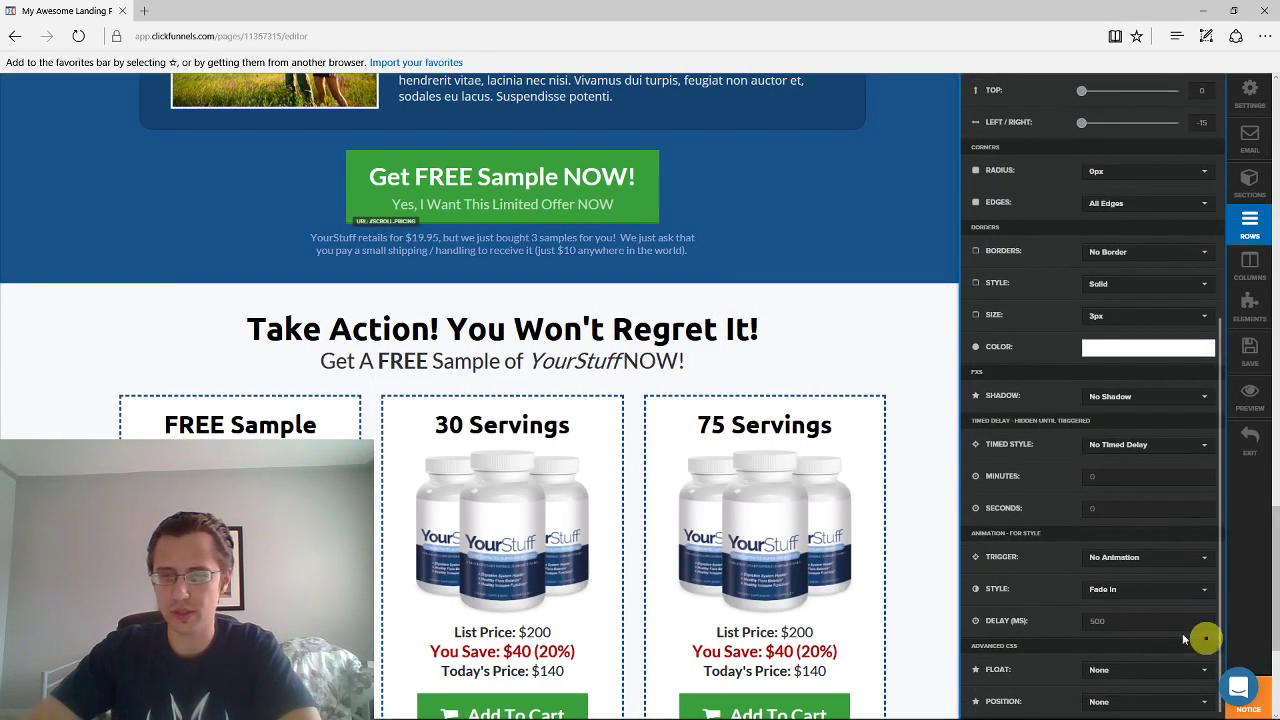
click(1113, 562)
click(1118, 615)
click(1120, 589)
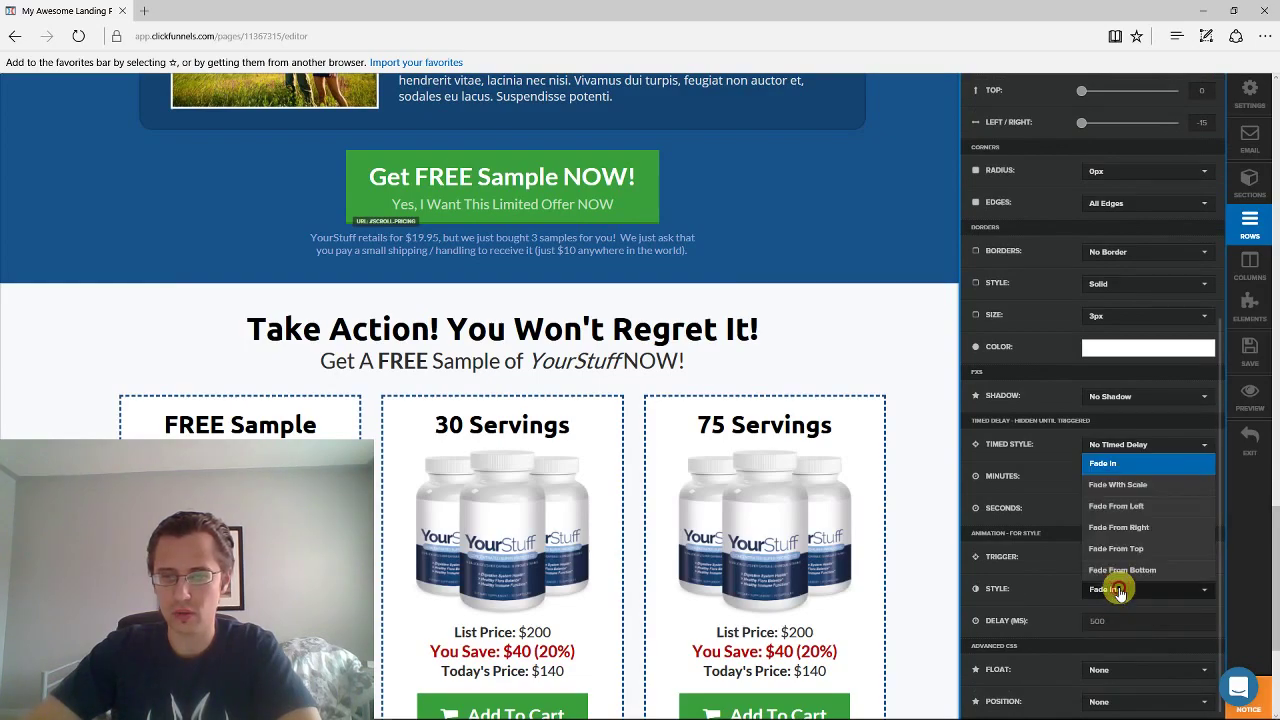
click(1130, 549)
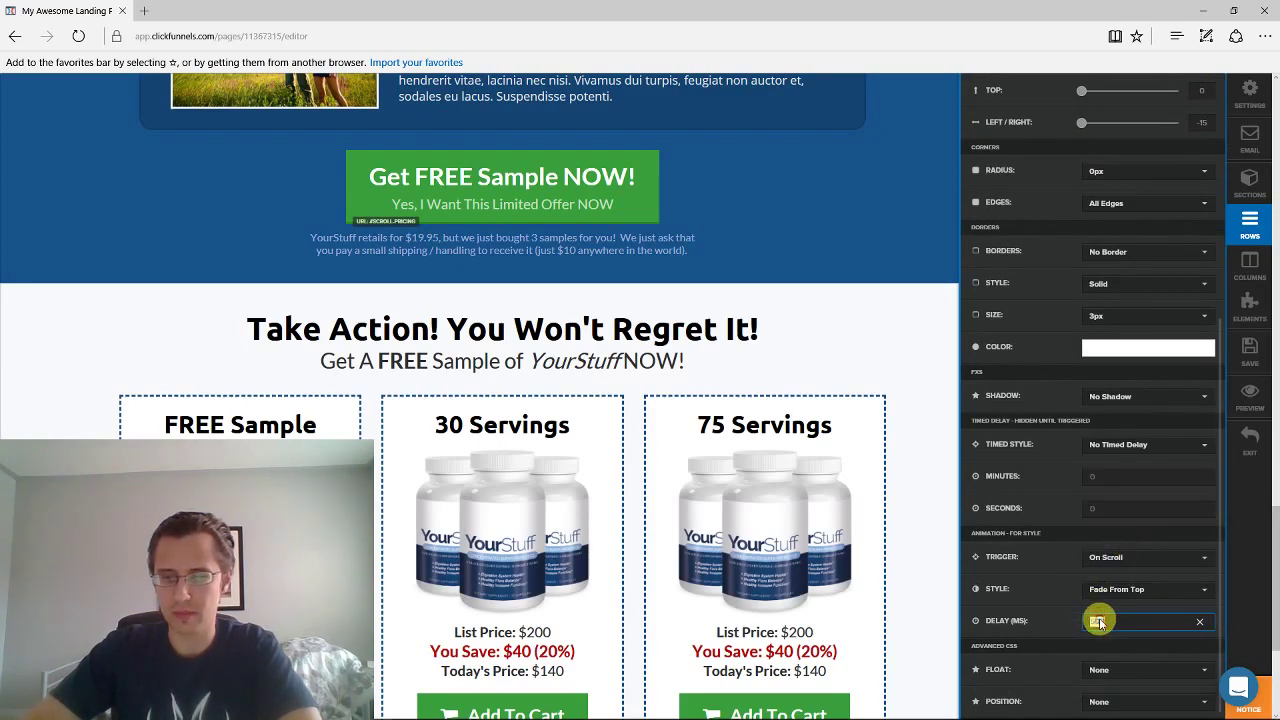
click(720, 263)
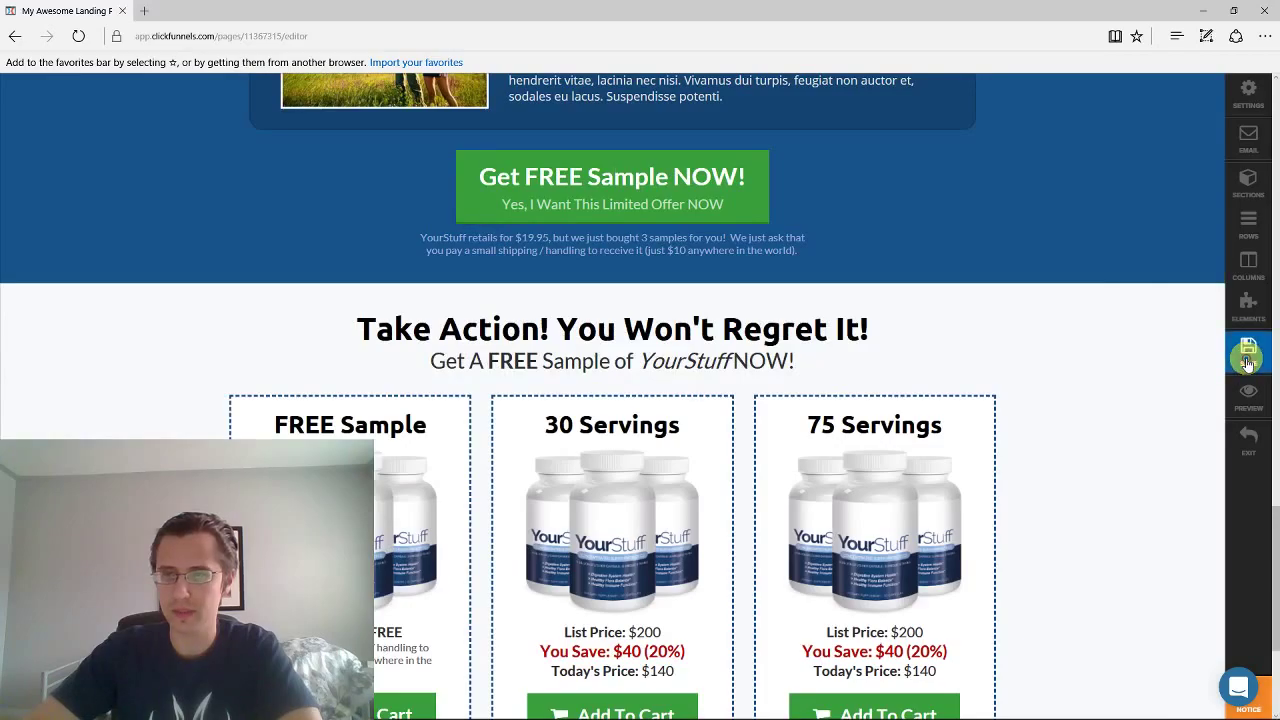
Give the main section at the page's start an On Page Load animation with the Fade From Bottom style and a 1000 ms delay, and save
scroll(1068, 433, up, 15)
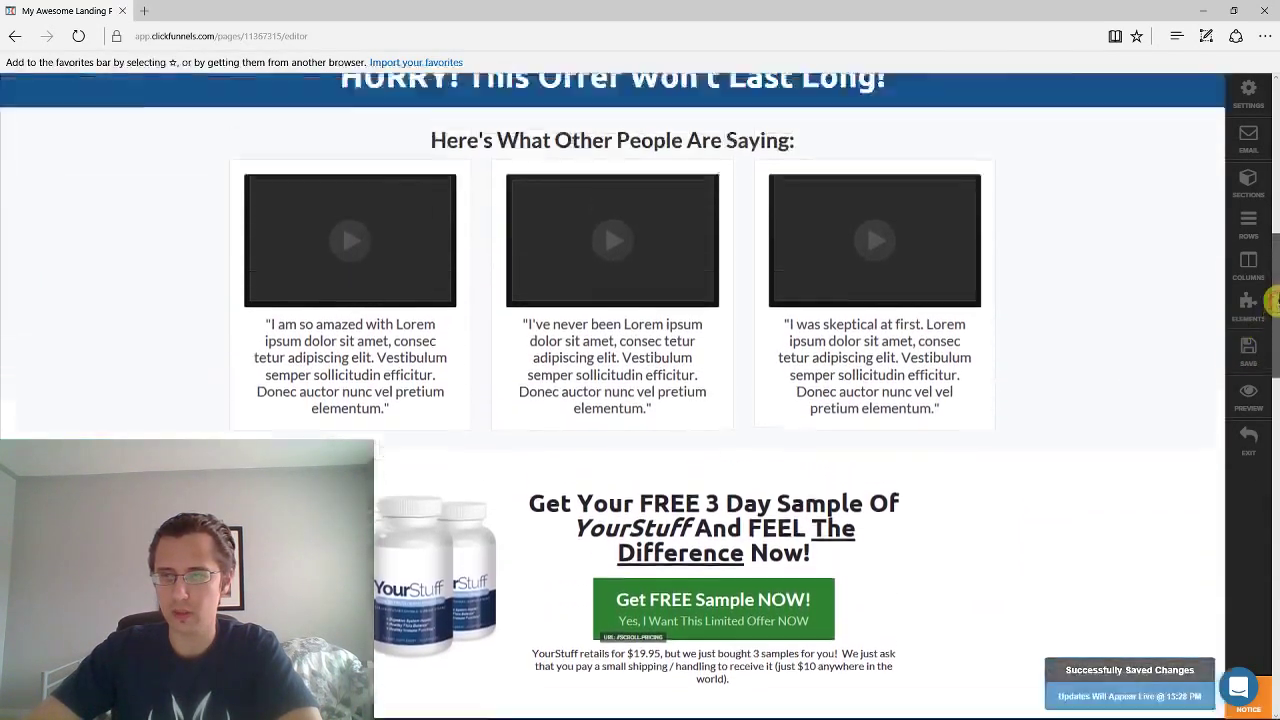
drag(1276, 300, 1183, 171)
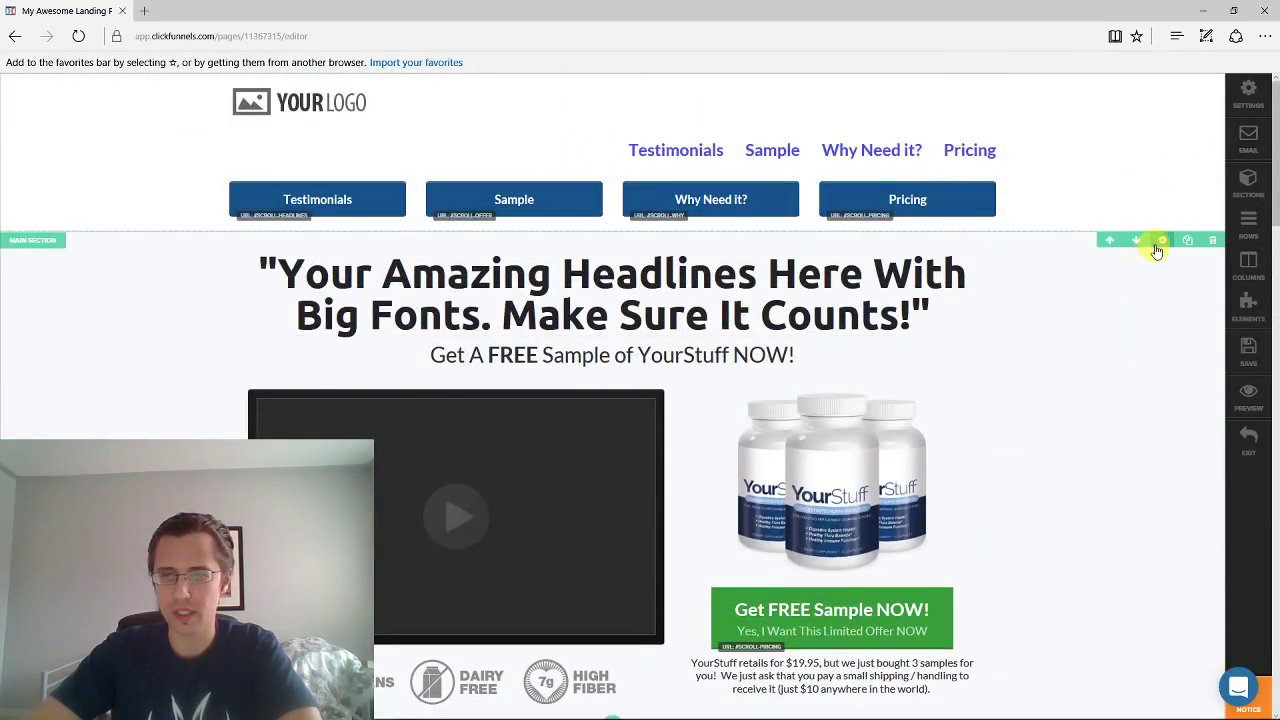
click(1162, 241)
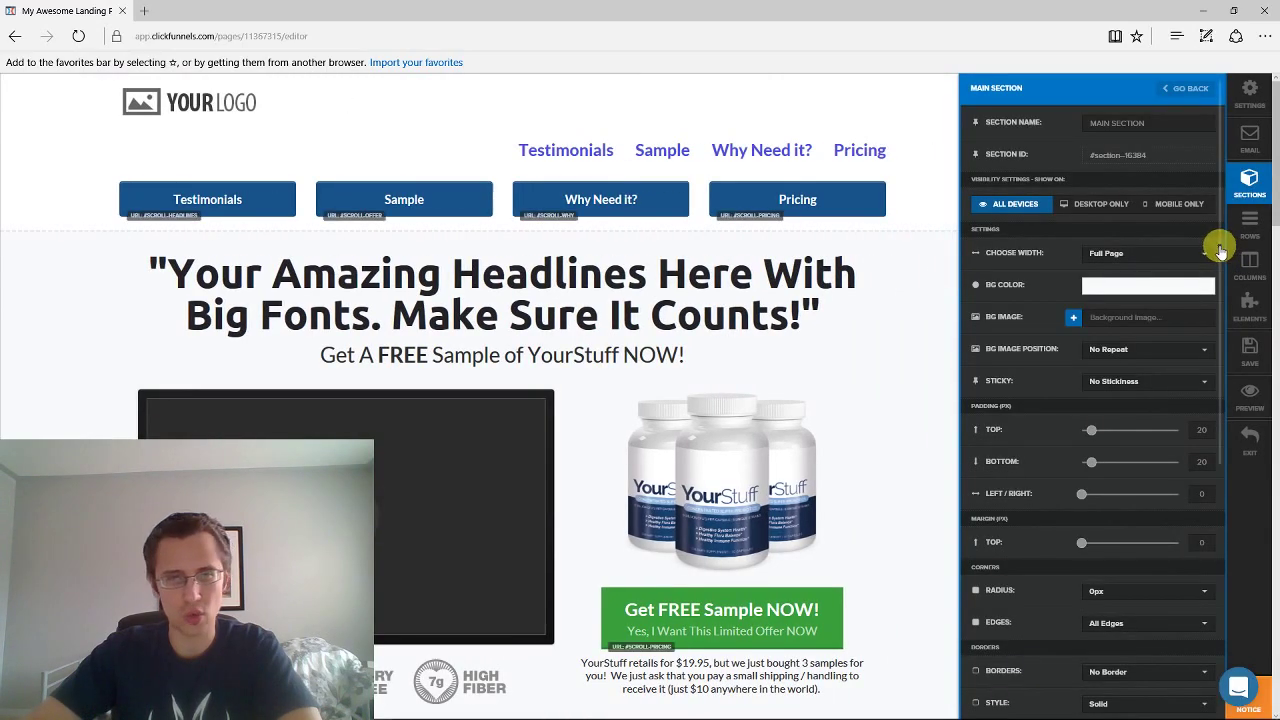
drag(1222, 287, 1237, 551)
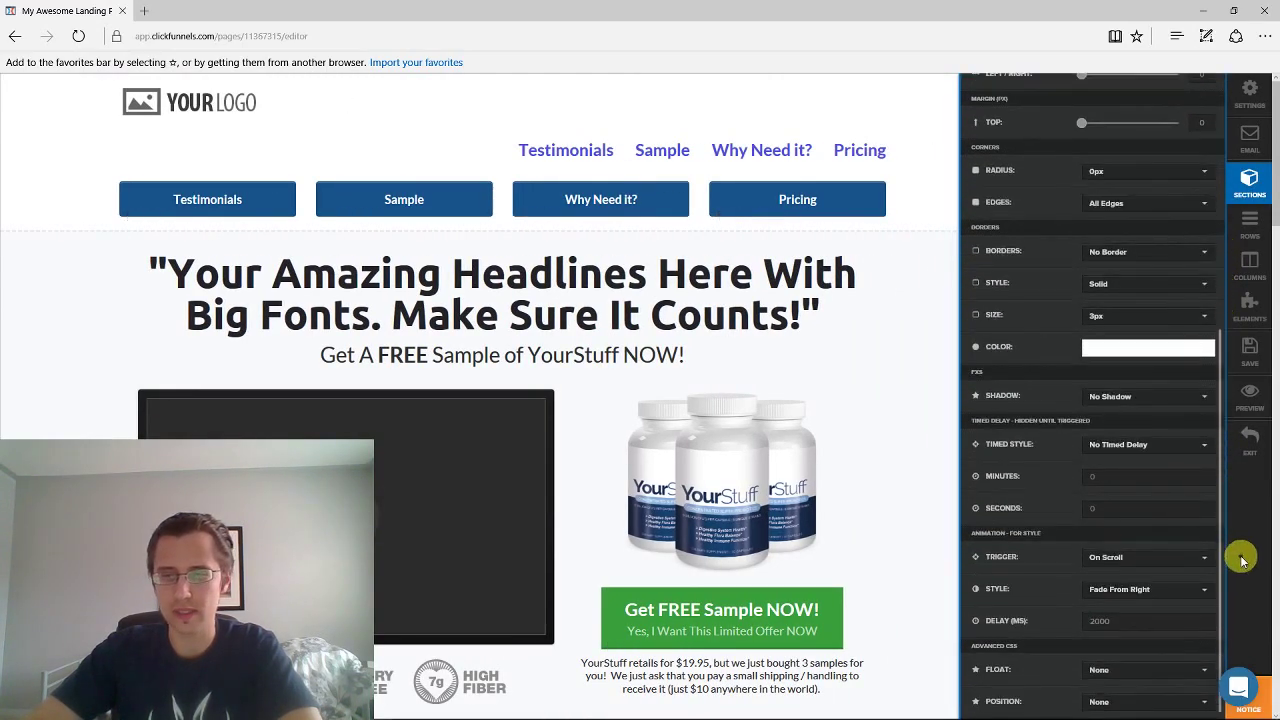
click(1128, 558)
click(1113, 593)
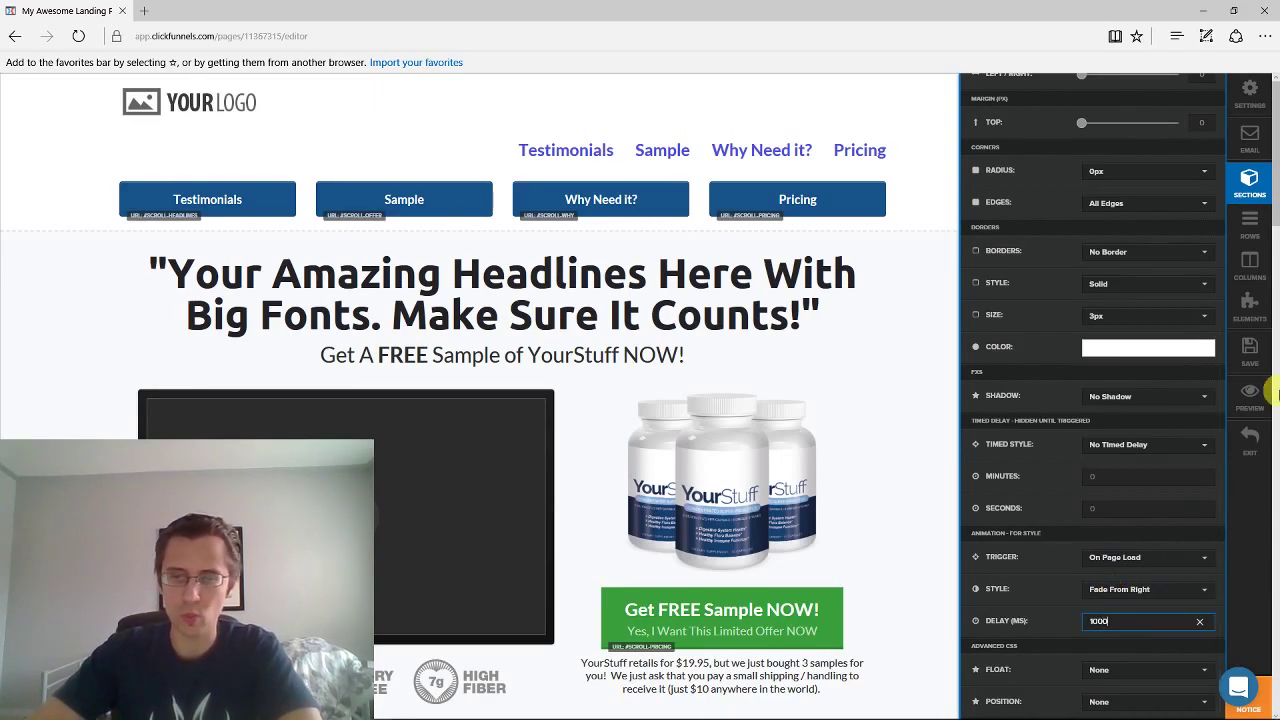
click(1248, 347)
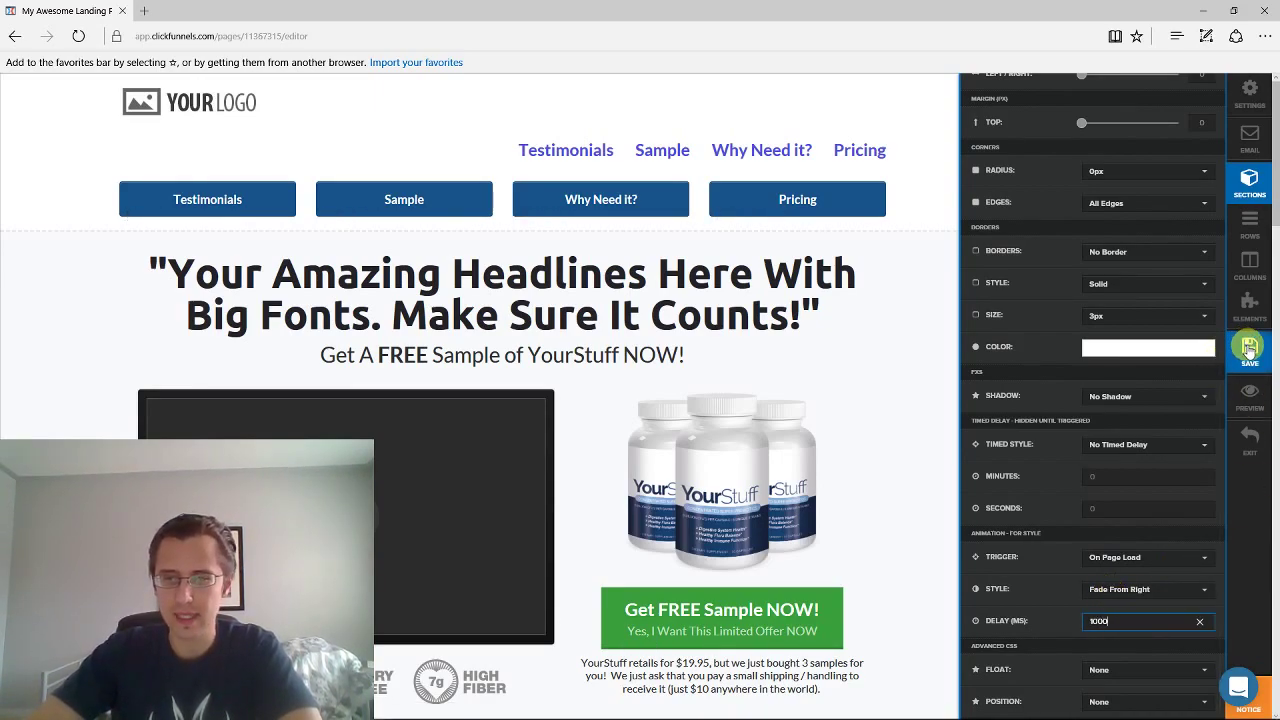
click(1122, 590)
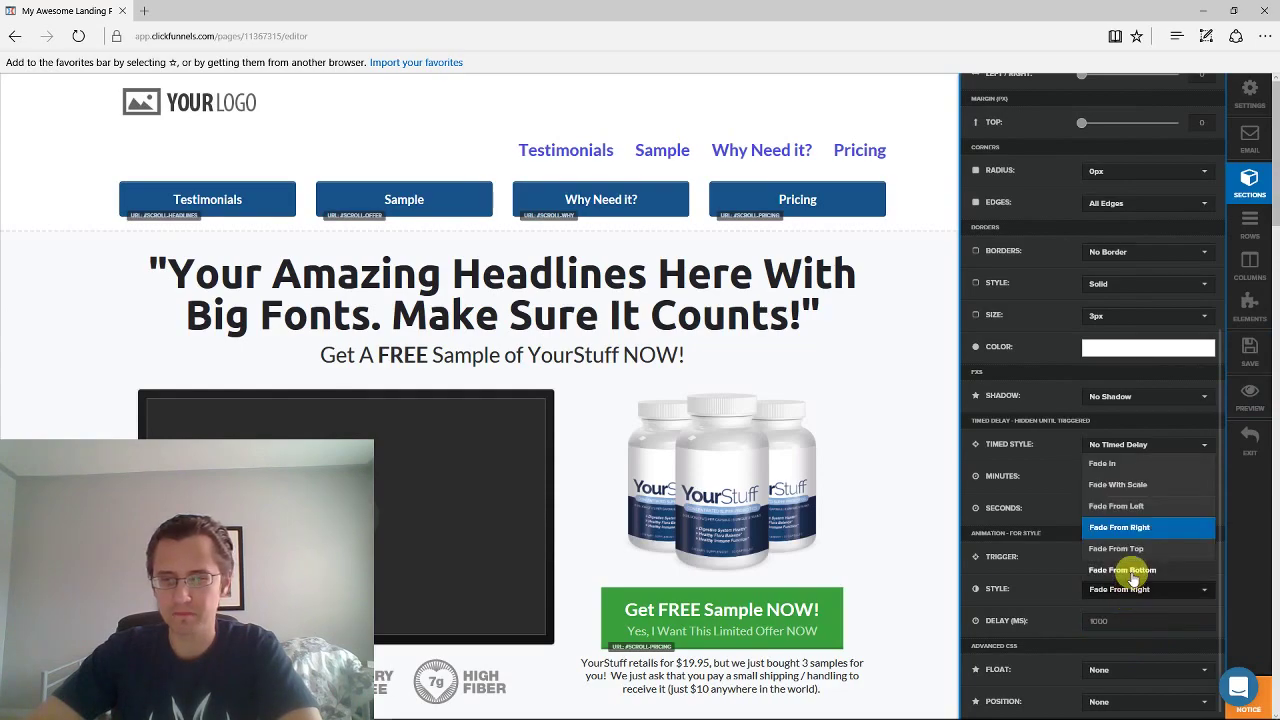
click(1131, 570)
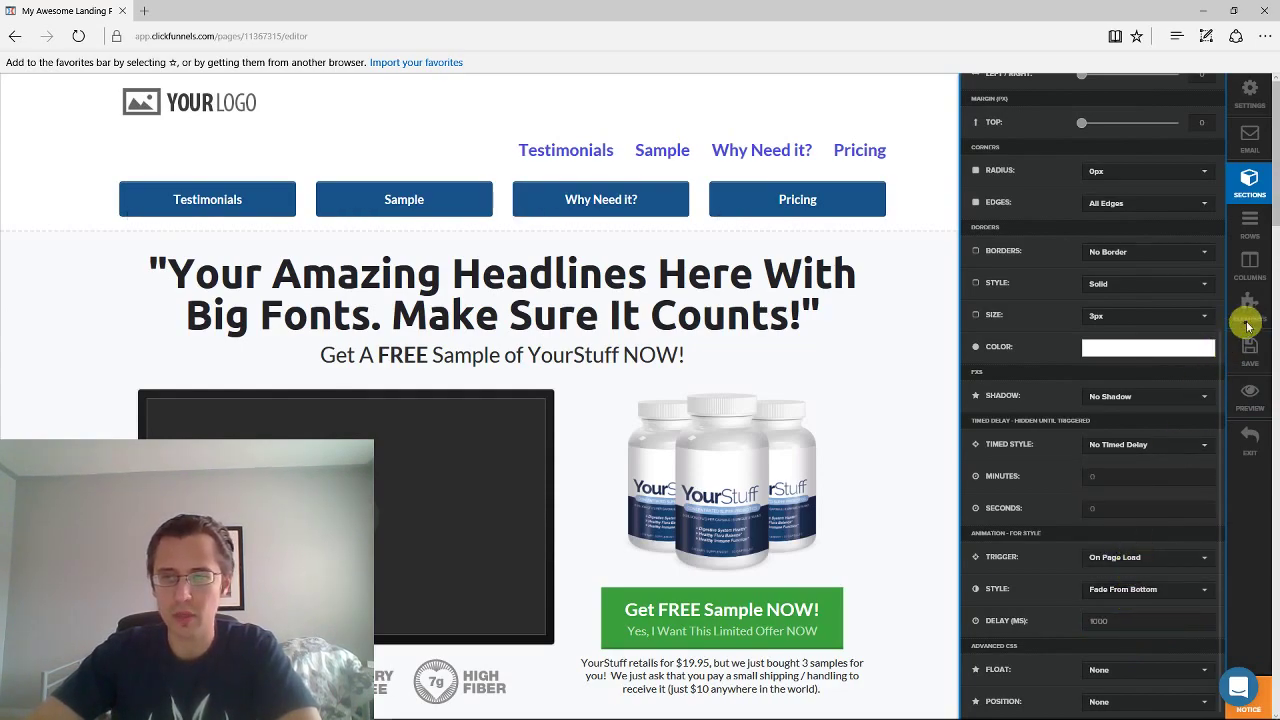
click(1249, 347)
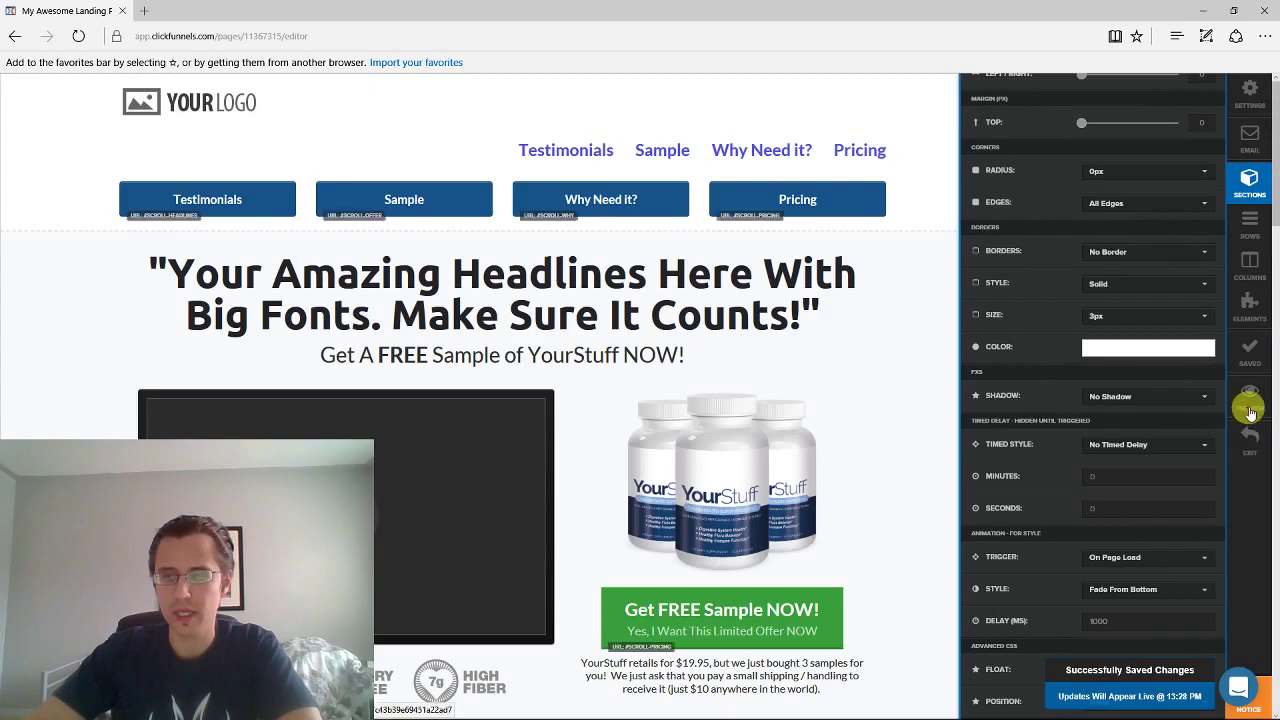
Preview the page, check the load and scroll animations from the main headline down to the Why section's sample button, and close the preview
click(1253, 401)
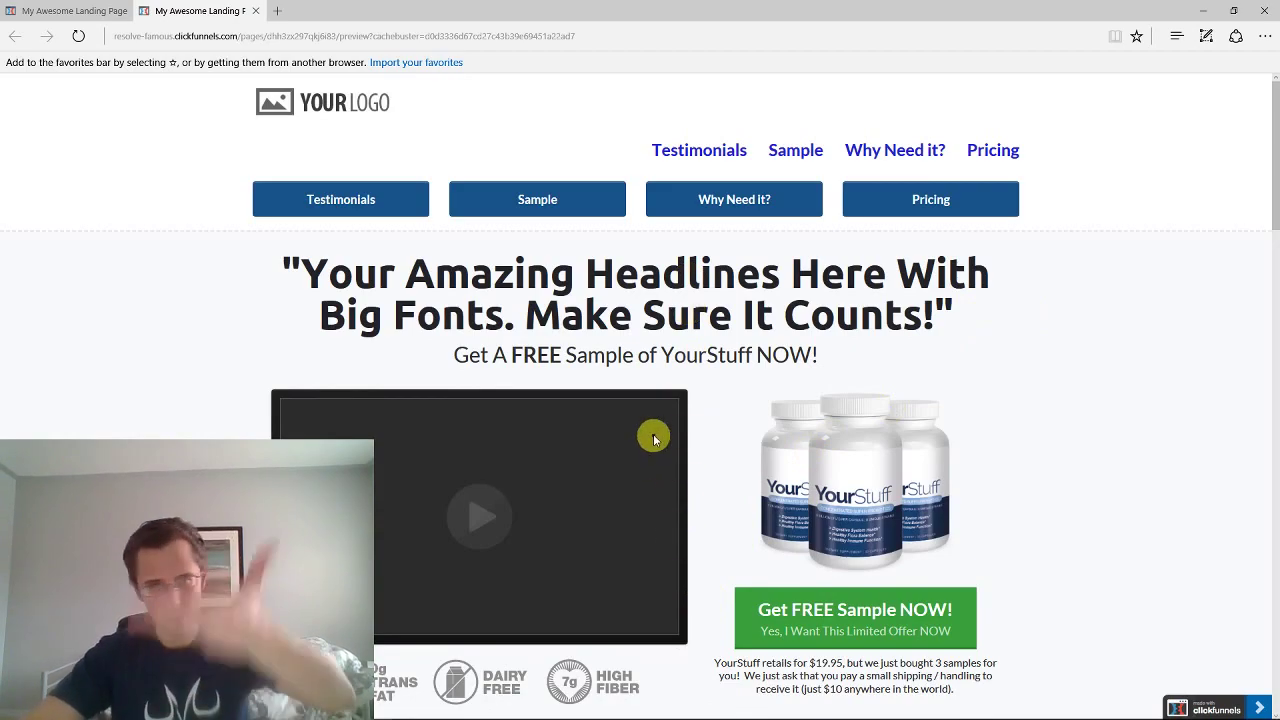
scroll(1122, 375, down, 1)
scroll(1122, 375, down, 9)
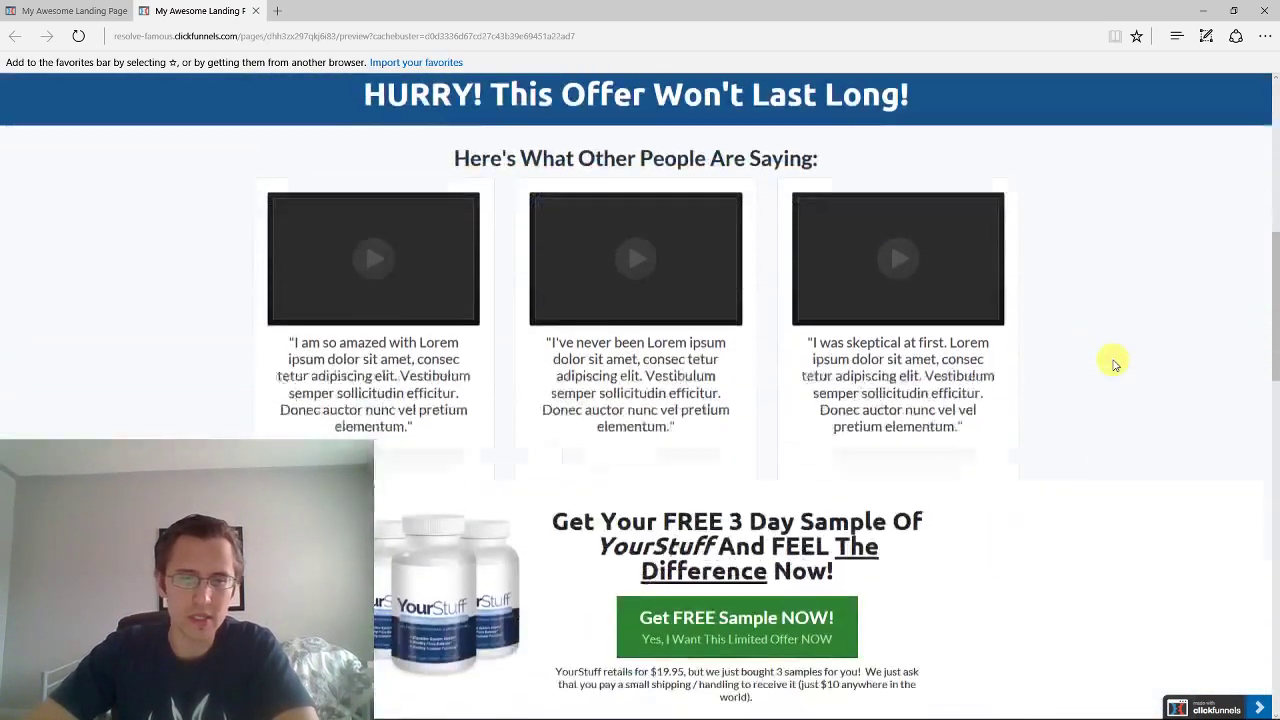
scroll(1111, 360, down, 1)
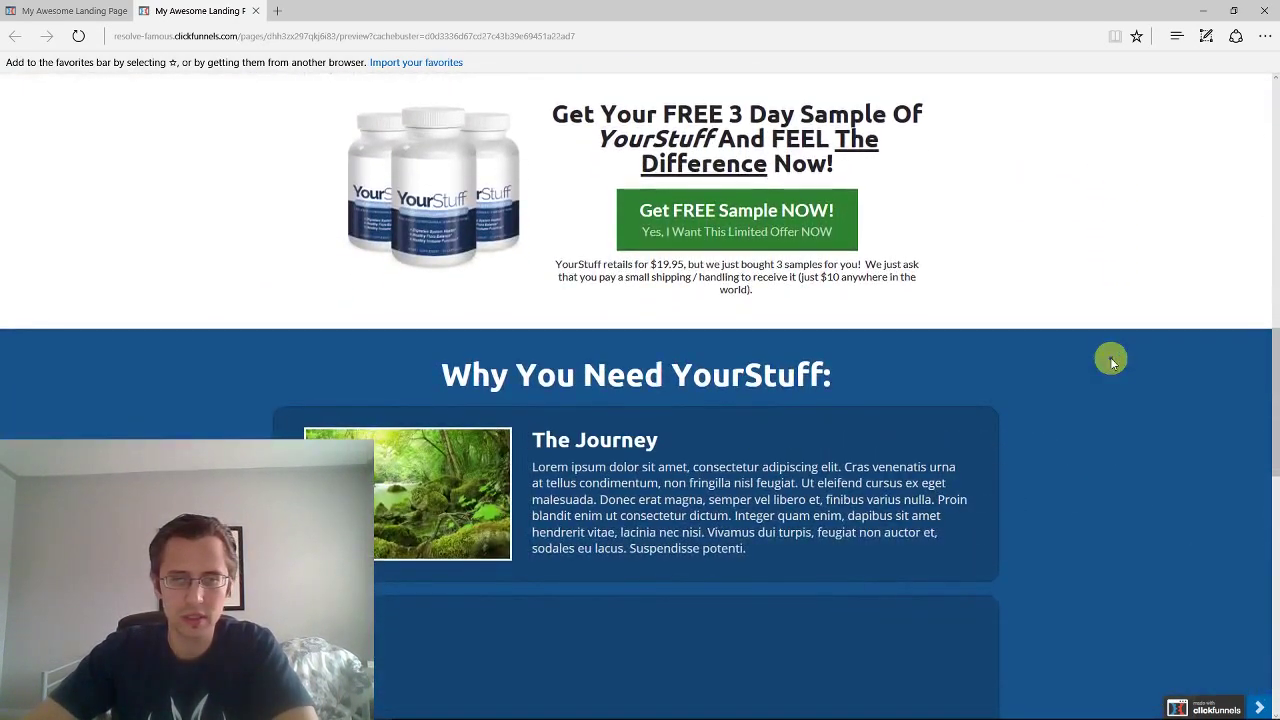
scroll(1111, 360, down, 2)
scroll(1111, 360, down, 3)
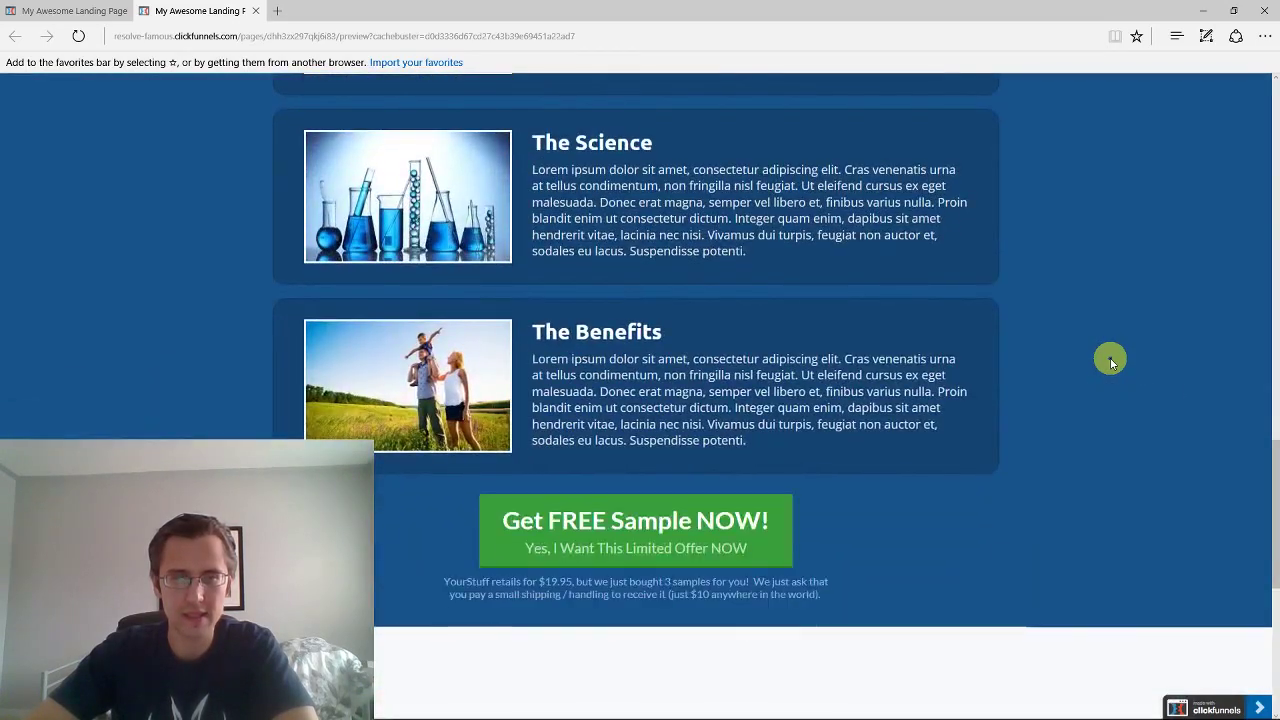
scroll(1069, 392, down, 3)
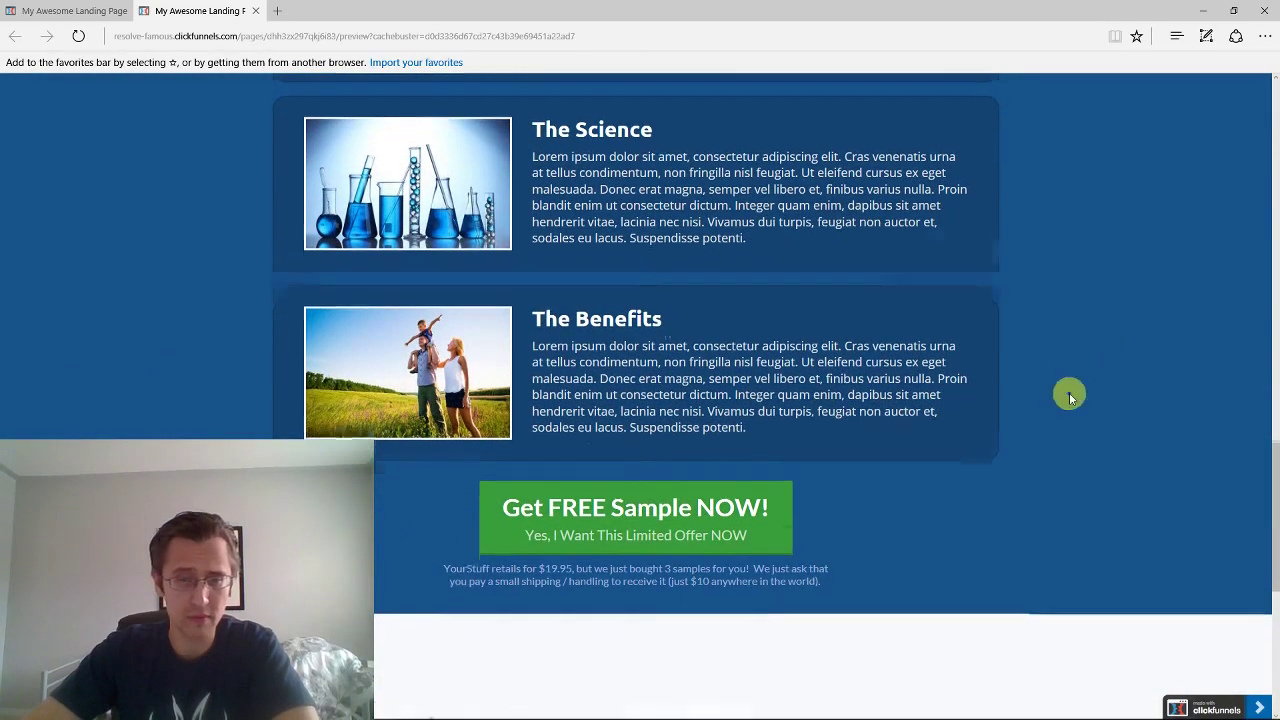
scroll(787, 436, up, 15)
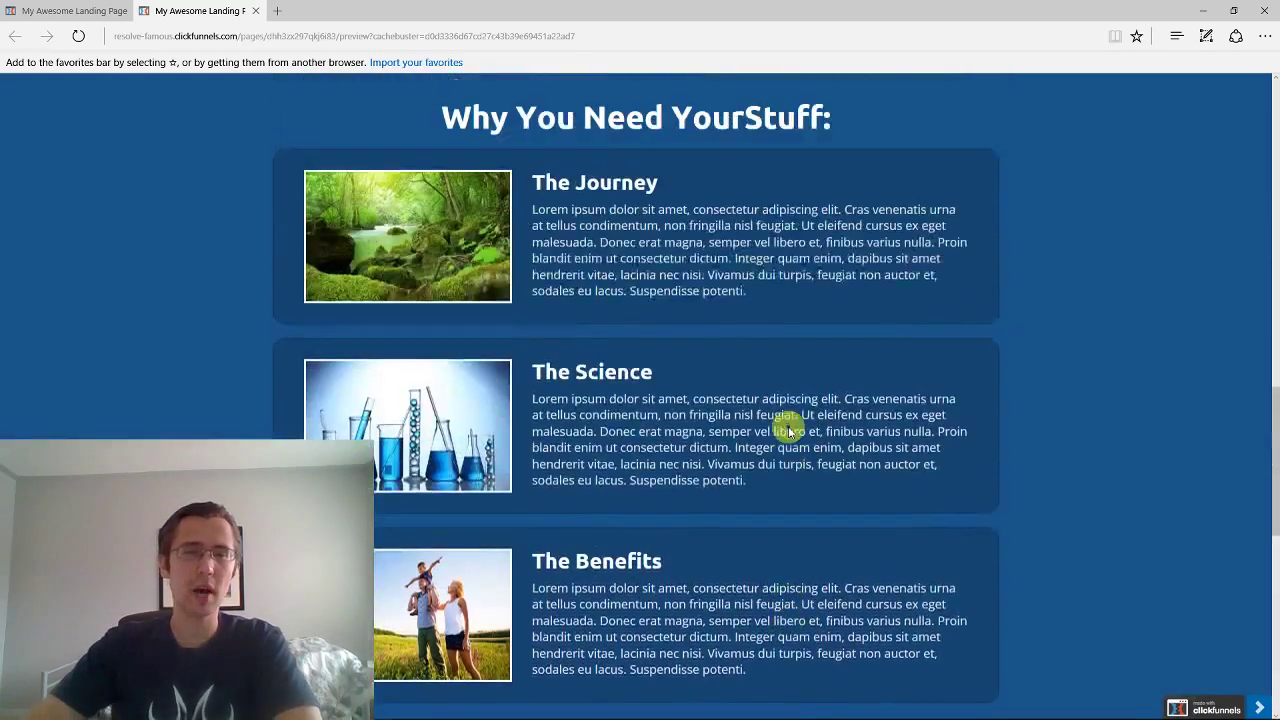
scroll(618, 353, up, 5)
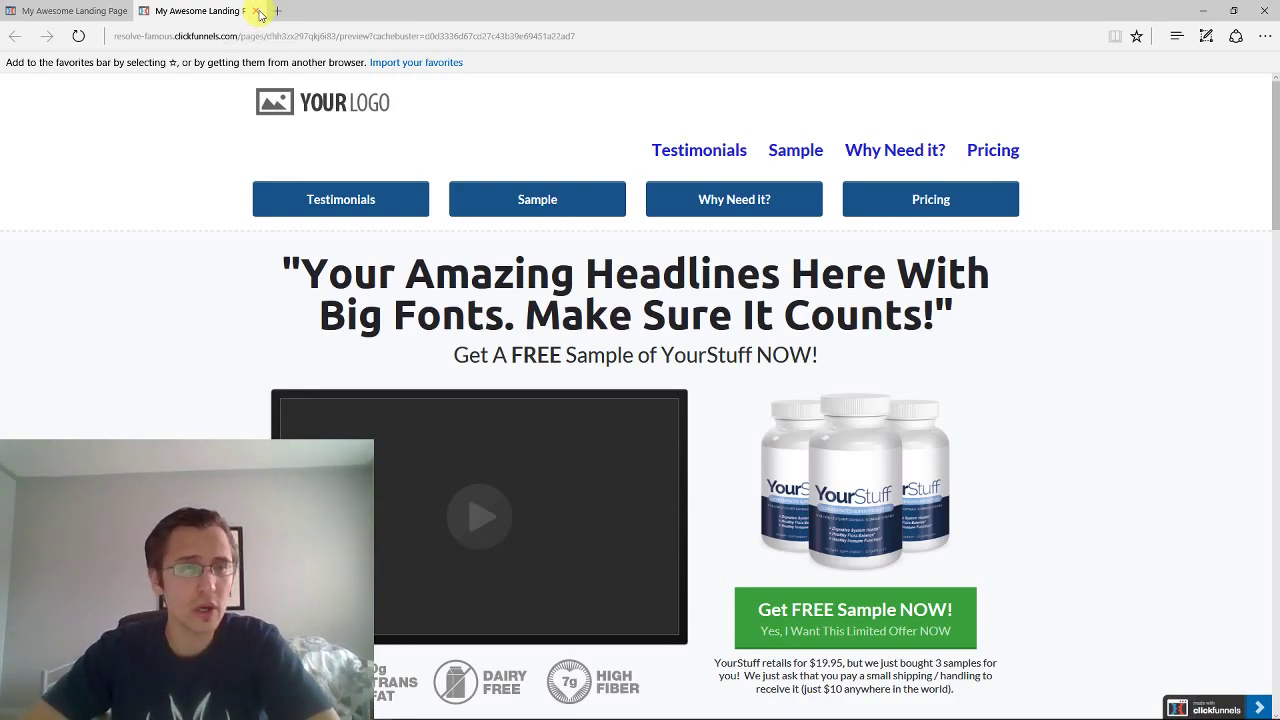
click(257, 11)
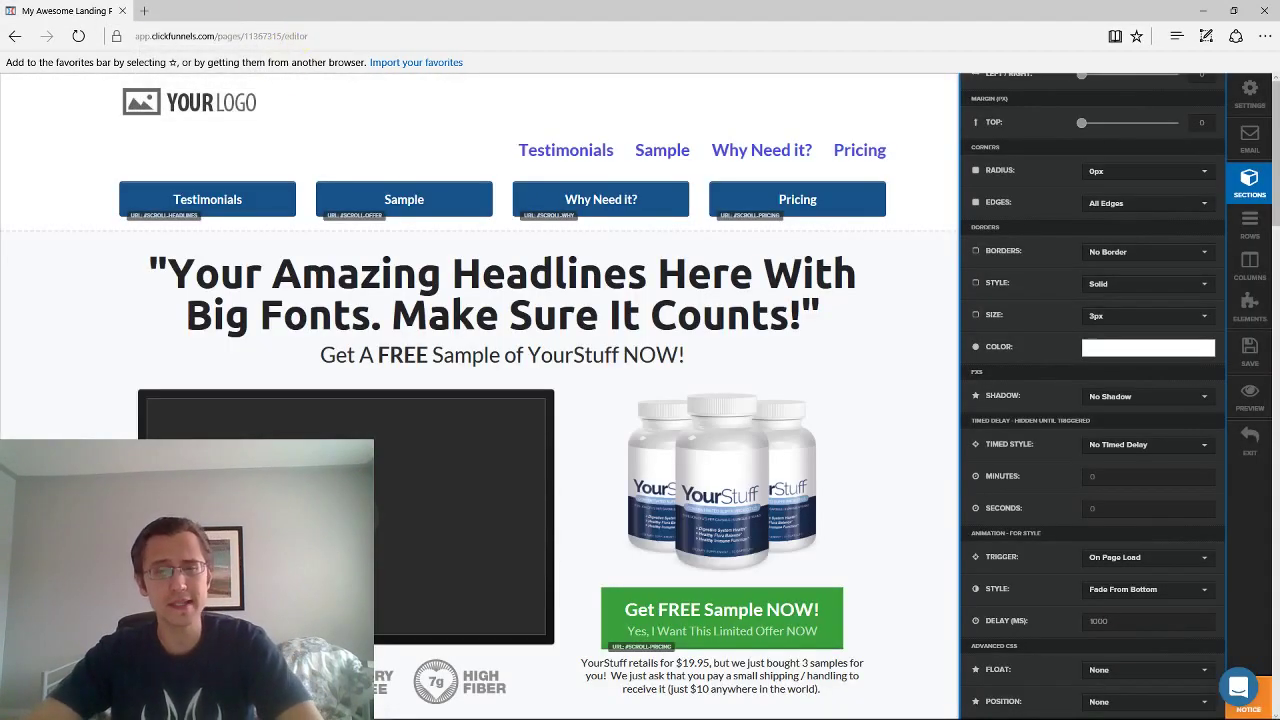